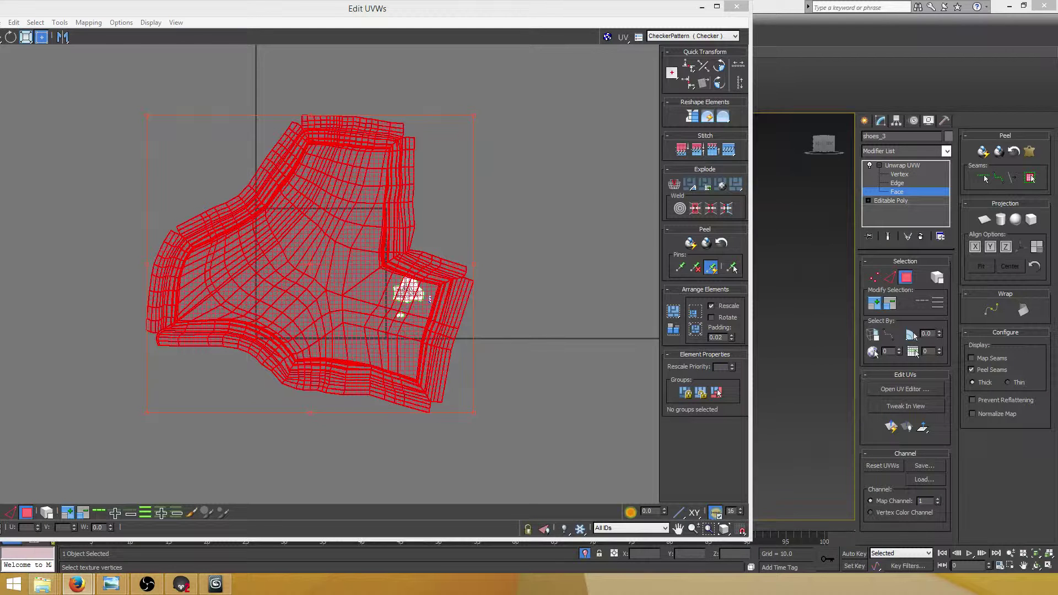
Enable whole-element selection and select the large shoe UV shell.
key("ctrl+s")
left_click(515, 193)
scroll(400, 219, "up", 5)
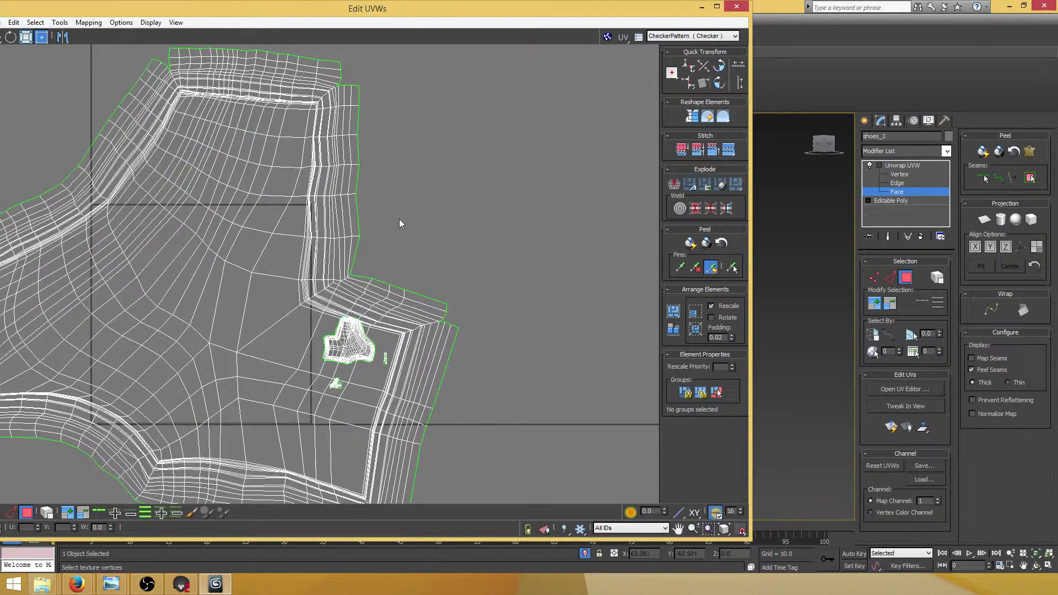
left_click_drag(425, 179, 285, 237)
scroll(307, 214, "down", 5)
middle_click_drag(308, 215, 333, 212)
left_click(49, 511)
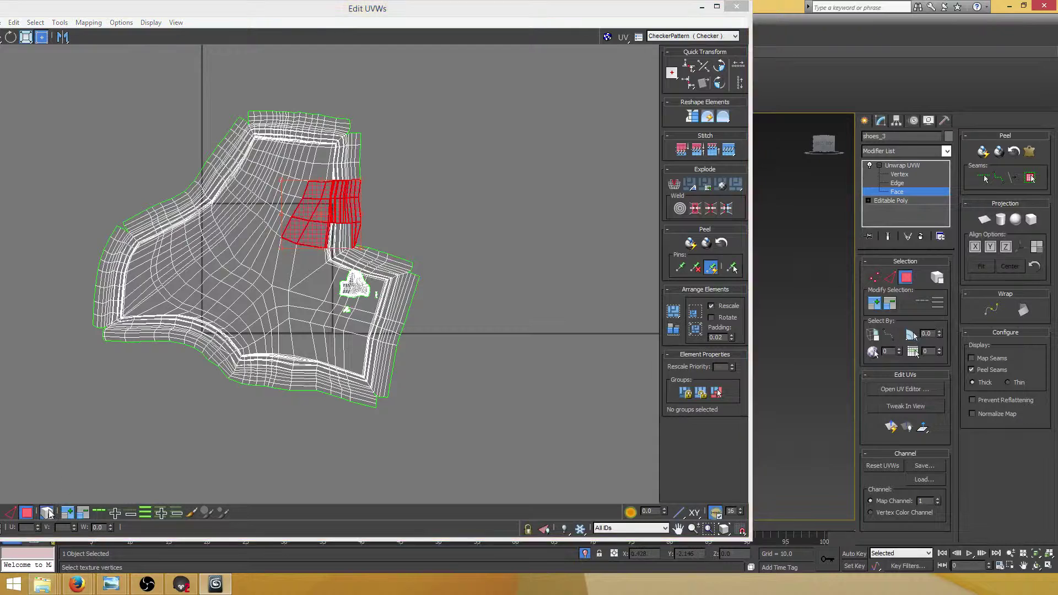
left_click_drag(174, 355, 133, 300)
Relax the large UV shell using Relax By Face Angles with 100 iterations and an amount of 0.1.
left_click(59, 24)
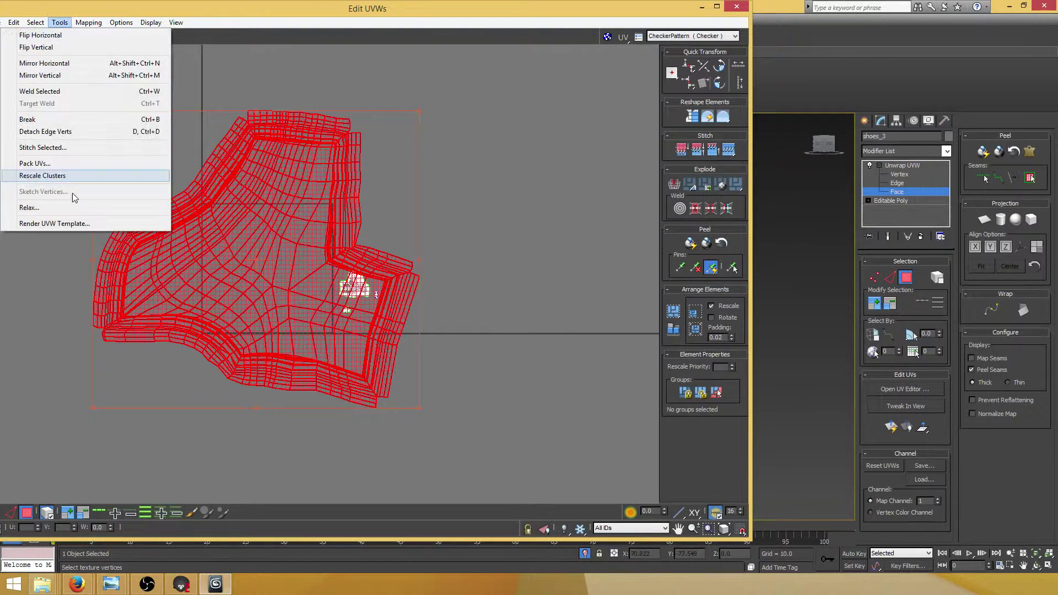
left_click(72, 208)
left_click(86, 54)
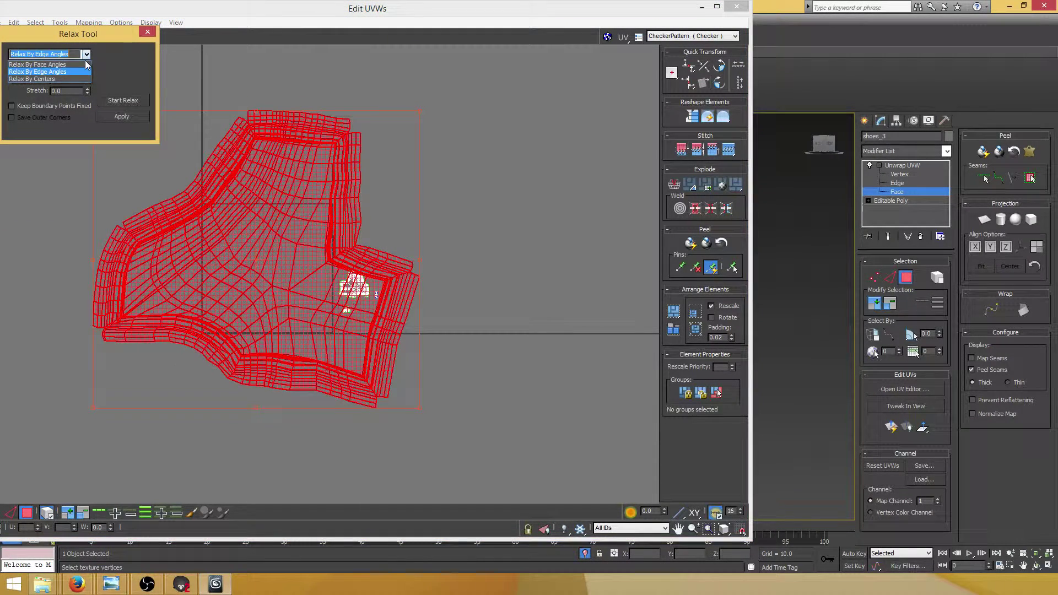
left_click(82, 64)
left_click(125, 101)
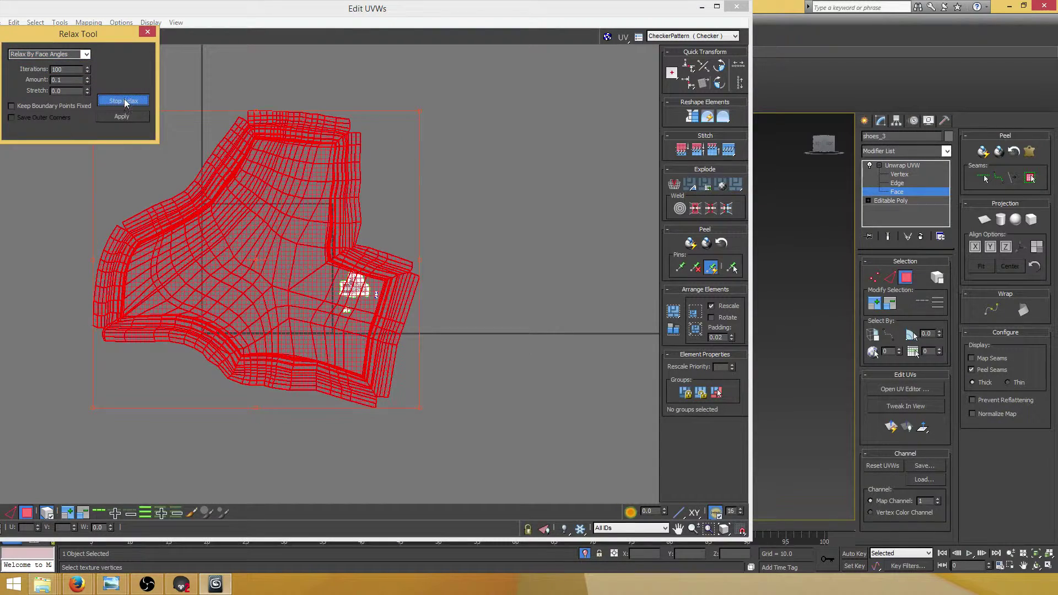
left_click(126, 101)
Move the relaxed shell clear of the smaller shells and scale it down to roughly the neighbouring shell's size.
left_click(269, 84)
left_click(317, 171)
middle_click_drag(317, 173, 329, 161)
left_click_drag(432, 100, 414, 236, "ctrl")
scroll(414, 236, "up", 4)
left_click_drag(337, 221, 349, 143)
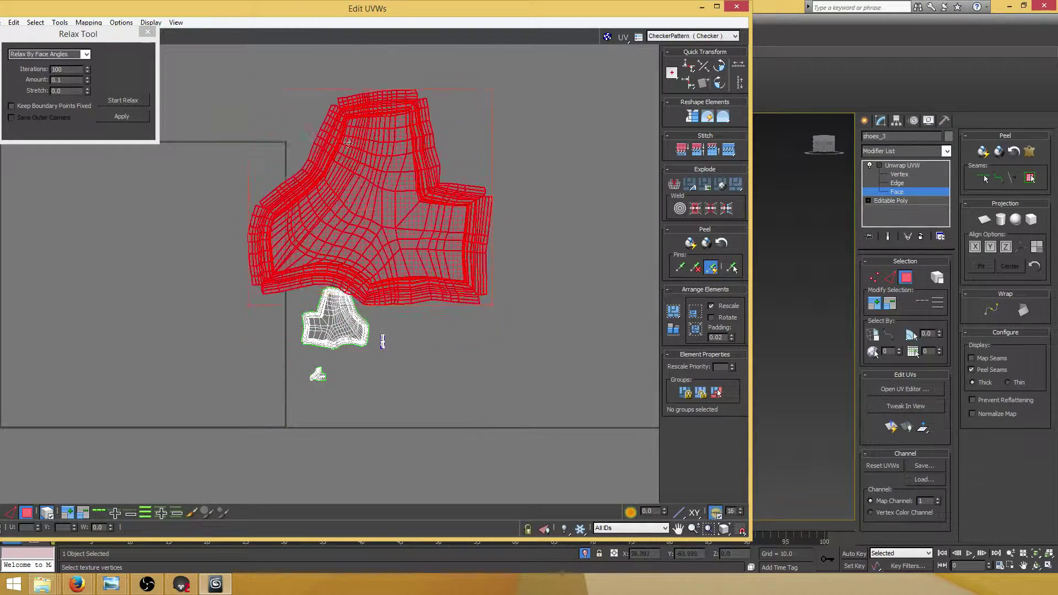
left_click_drag(485, 75, 306, 229)
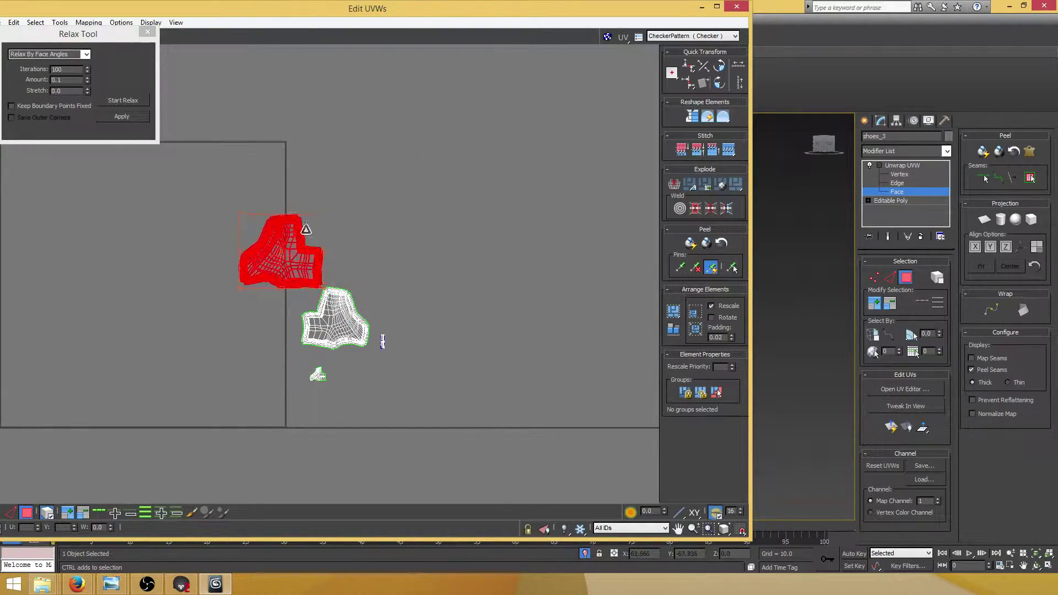
Inspect the relaxed shell's right arm and lower border for pinched or overlapping edges.
scroll(306, 229, "up", 3)
left_click(519, 209)
scroll(389, 219, "up", 5)
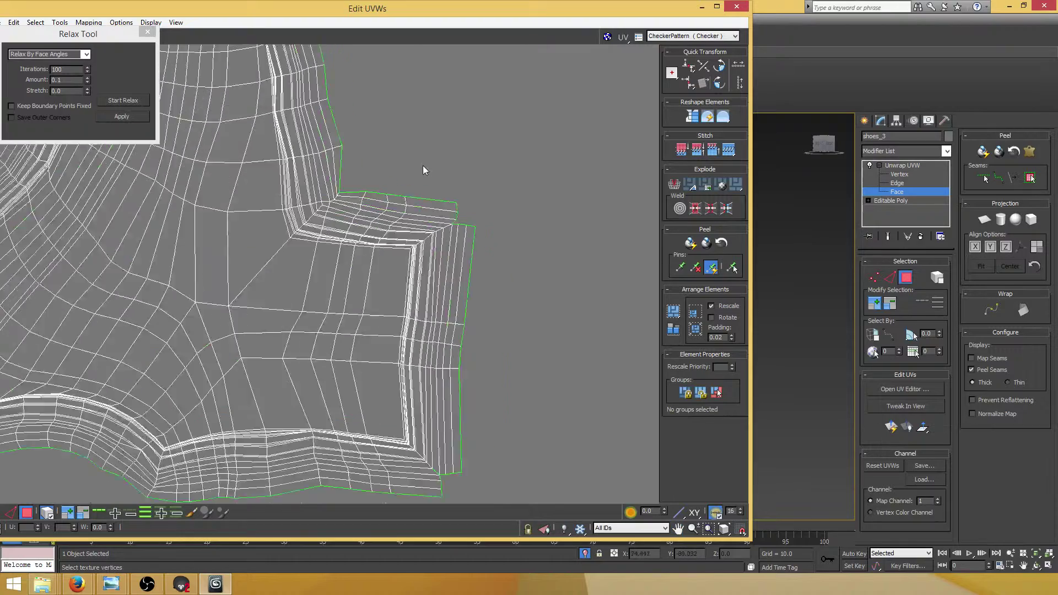
scroll(424, 171, "down", 2)
scroll(386, 199, "up", 4)
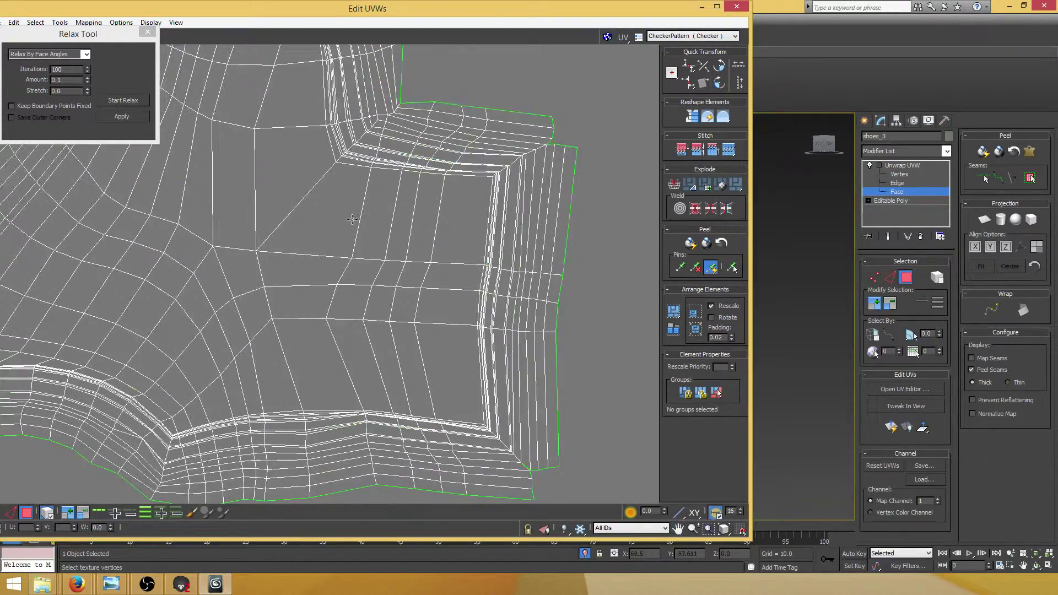
middle_click_drag(313, 262, 407, 175)
middle_click_drag(354, 217, 431, 175)
middle_click_drag(329, 235, 417, 161)
scroll(416, 162, "up", 3)
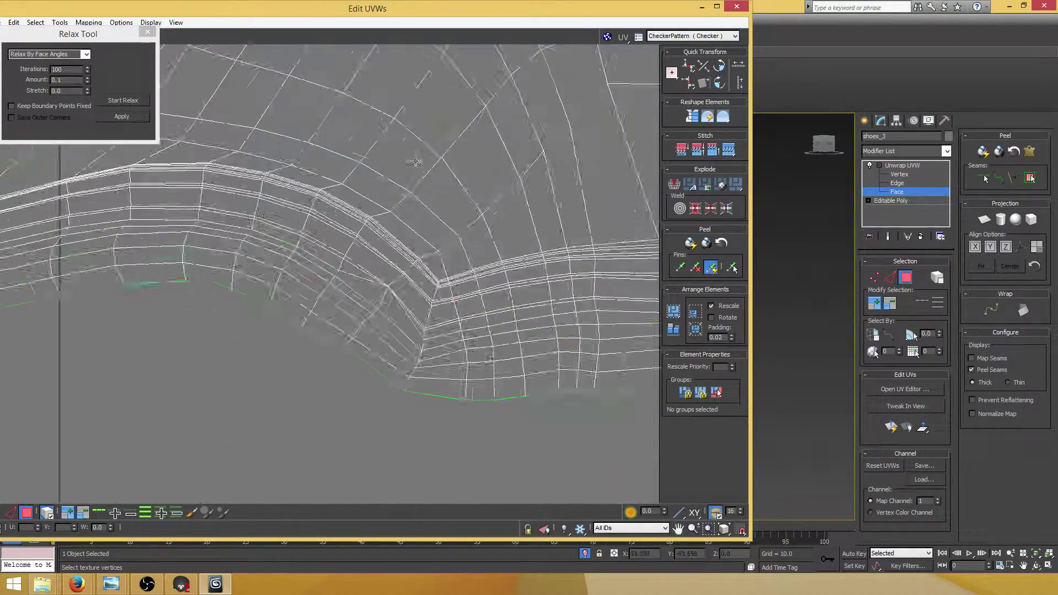
Switch to vertex editing and disable whole-element selection so single vertices on the lower border can be picked.
left_click(900, 174)
scroll(367, 249, "up", 3)
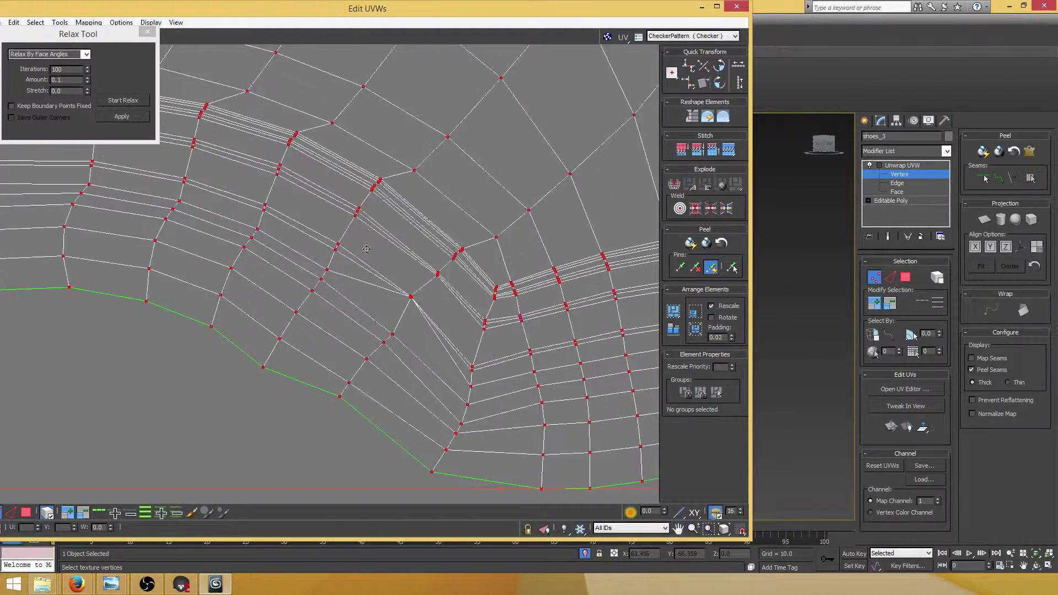
scroll(367, 249, "down", 1)
middle_click_drag(366, 249, 369, 164)
left_click(390, 296)
scroll(406, 201, "up", 4)
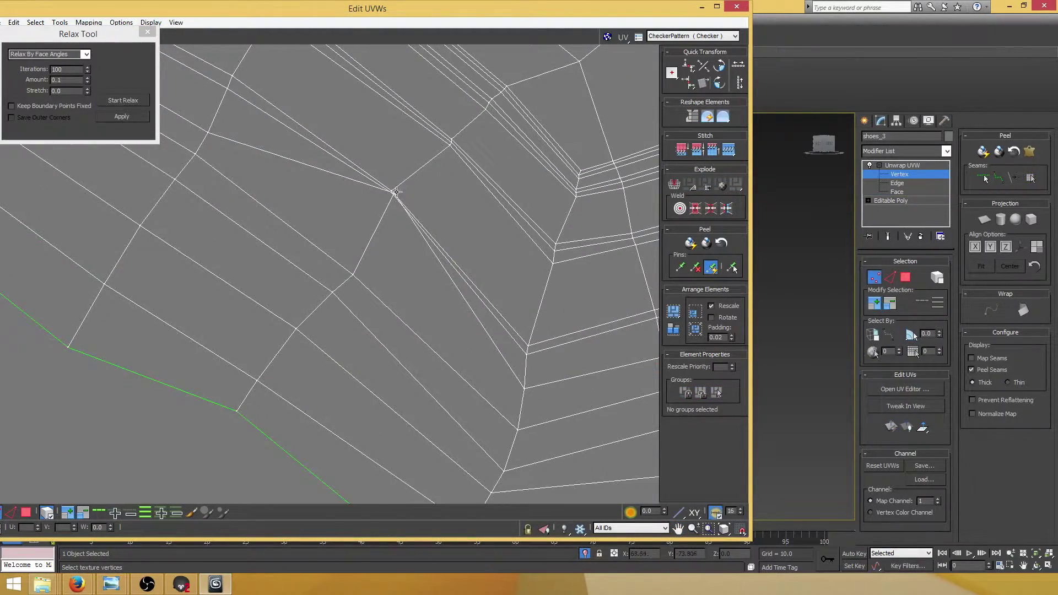
left_click(396, 192)
scroll(396, 192, "down", 2)
scroll(383, 230, "up", 2)
left_click(49, 514)
scroll(242, 371, "down", 2)
middle_click_drag(243, 372, 281, 302)
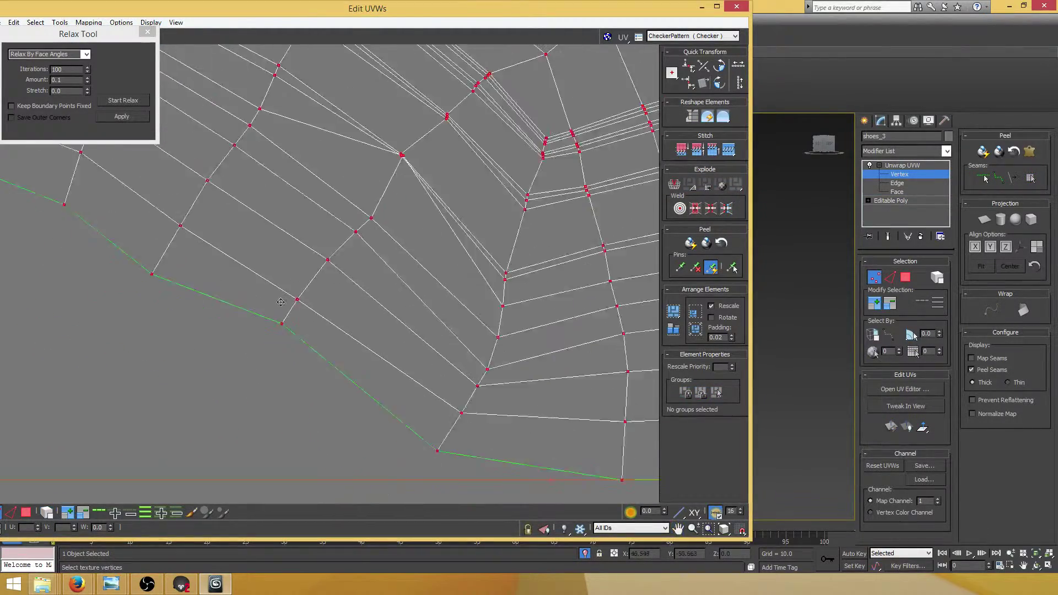
Reposition the pinched vertex beside the lower border's inner corner to even out the edges meeting there.
scroll(282, 309, "down", 4)
left_click(271, 412)
scroll(310, 235, "up", 5)
scroll(296, 151, "down", 2)
middle_click_drag(296, 151, 288, 213)
middle_click_drag(237, 386, 304, 243)
scroll(304, 243, "up", 2)
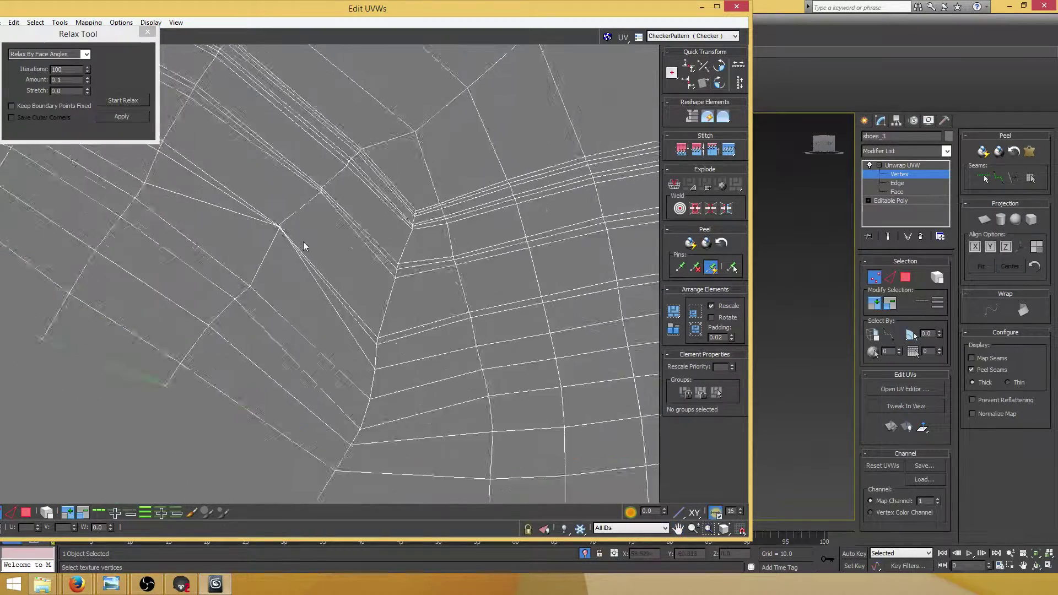
scroll(304, 242, "up", 3)
left_click_drag(253, 211, 239, 246)
scroll(300, 209, "down", 6)
middle_click_drag(299, 208, 343, 217)
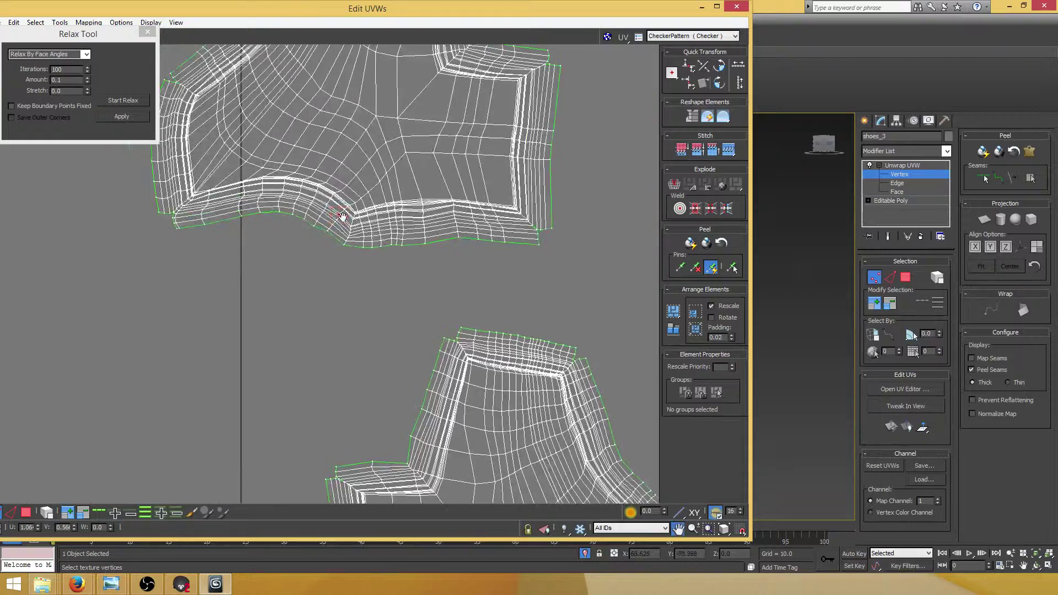
Spread the bunched vertex column just right of the shell's lower-left inner corner to separate the border lines.
scroll(370, 231, "up", 10)
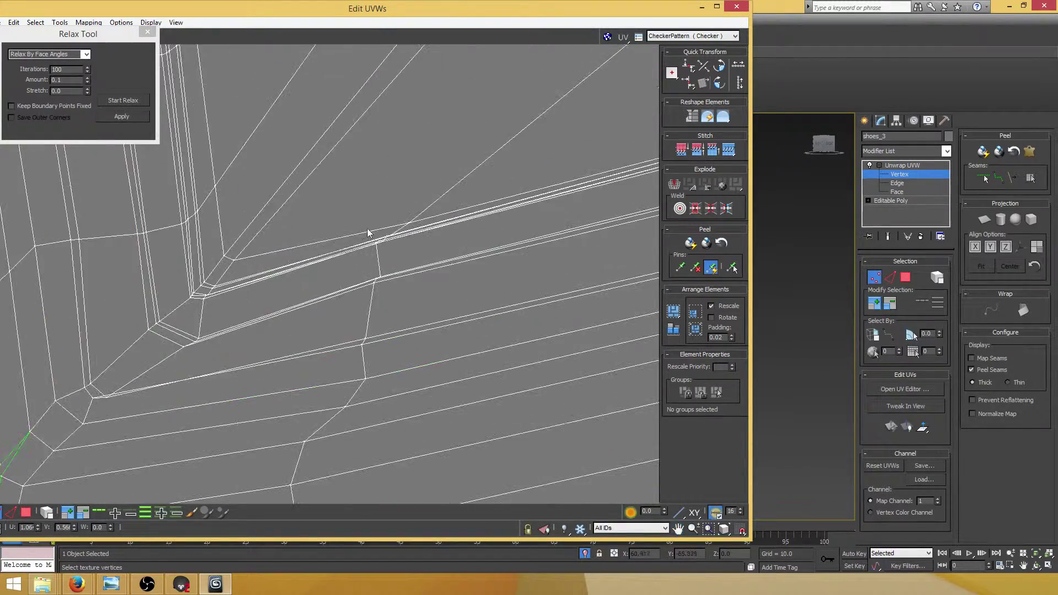
scroll(367, 233, "up", 3)
left_click_drag(458, 185, 368, 273)
left_click_drag(412, 222, 396, 222)
left_click_drag(356, 337, 379, 306)
scroll(378, 305, "down", 4)
middle_click_drag(289, 296, 297, 293)
scroll(288, 299, "up", 4)
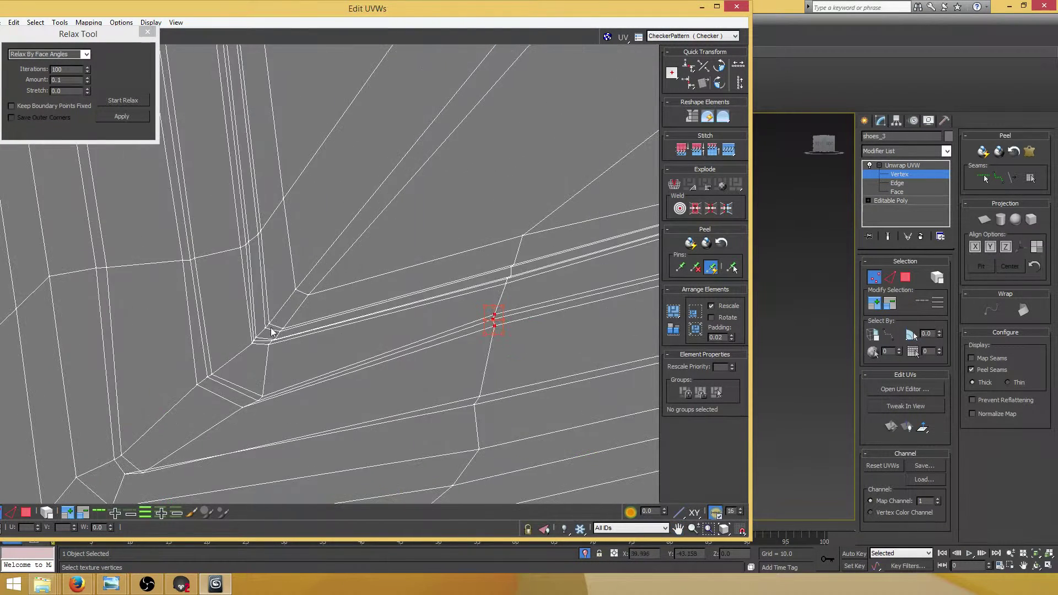
Adjust the overlapping vertices at the lower-left inner corner so the border loops are separated.
middle_click_drag(274, 331, 314, 238)
mouse_move(167, 379)
left_mouse_down()
mouse_move(170, 391)
mouse_move(187, 373)
left_mouse_up()
left_click_drag(318, 282, 296, 317)
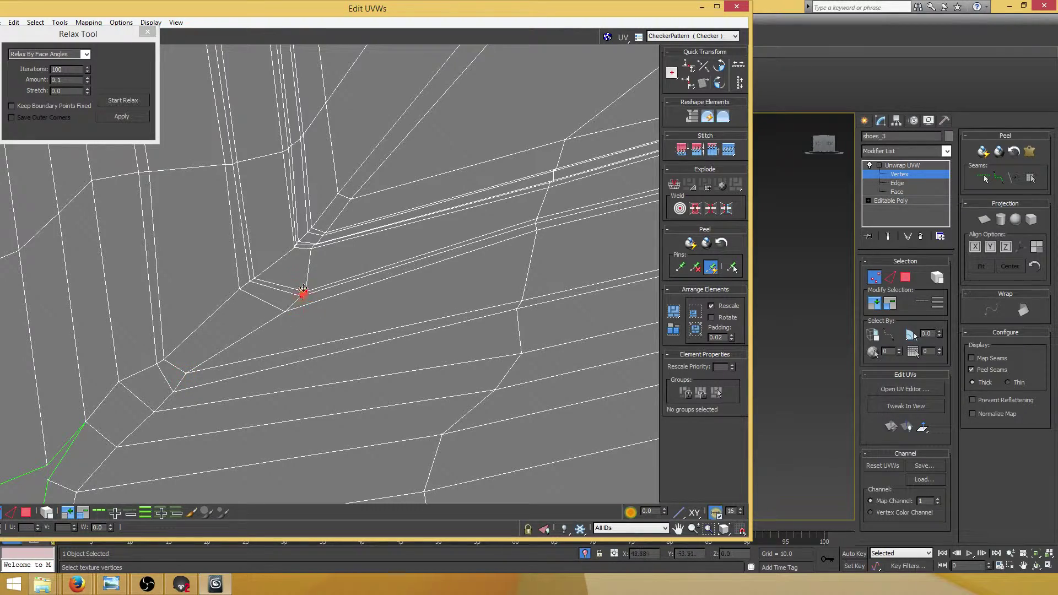
scroll(304, 300, "down", 3)
scroll(321, 183, "up", 4)
scroll(323, 185, "up", 5)
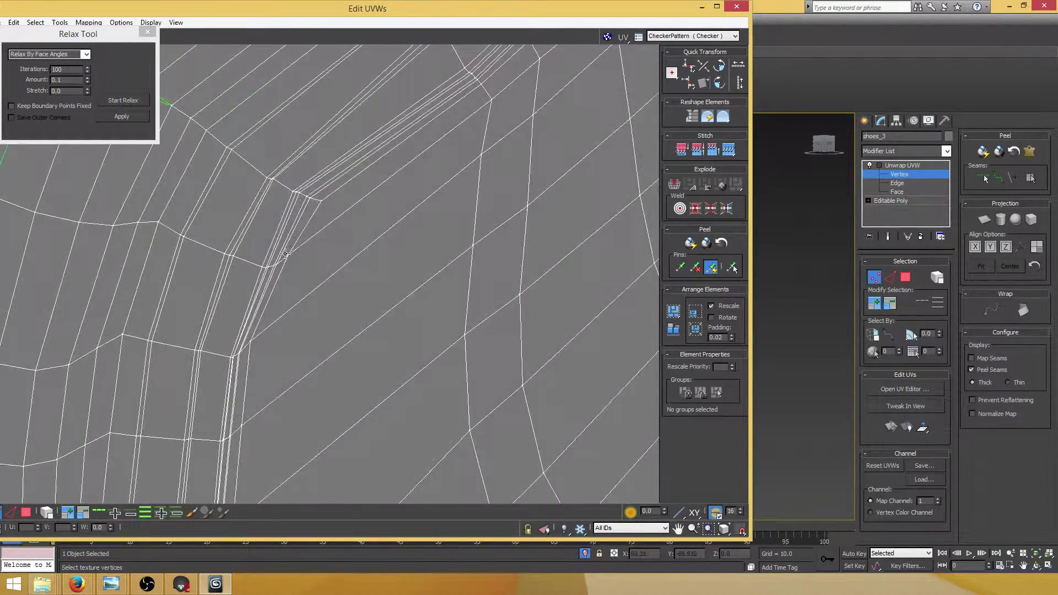
Select and adjust the crowded inner-border vertices below the shell's upper-left corner.
left_click_drag(323, 178, 278, 214)
scroll(267, 238, "up", 3)
left_click_drag(343, 160, 260, 249)
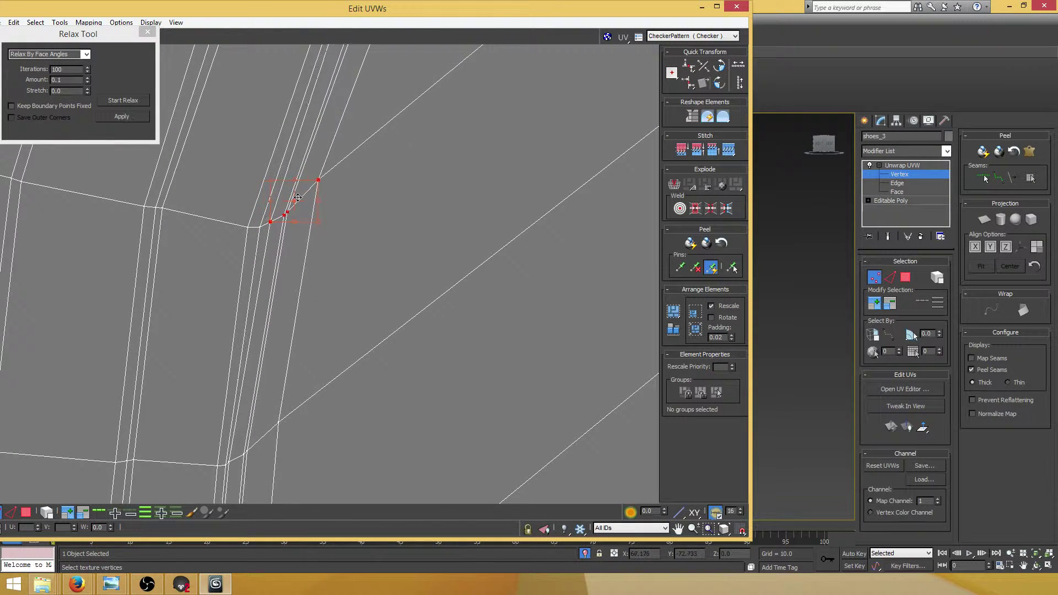
scroll(287, 248, "down", 6)
scroll(417, 177, "down", 1)
middle_click_drag(447, 86, 309, 252)
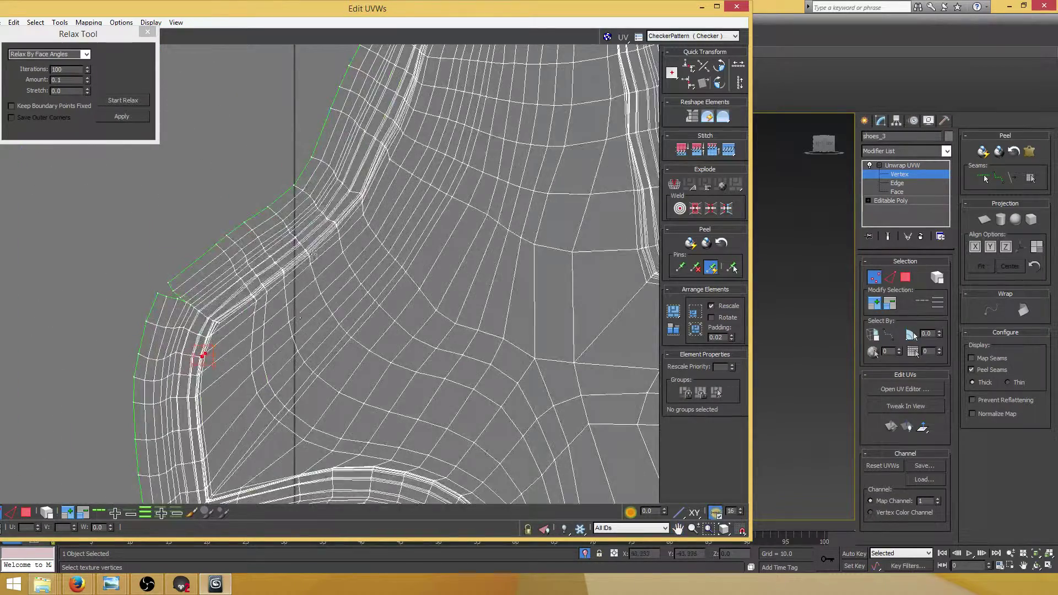
Inspect the shell's upper-left, top and right borders for overlapping vertices.
scroll(309, 252, "up", 1)
middle_click_drag(468, 63, 333, 223)
middle_click_drag(411, 70, 314, 247)
scroll(316, 246, "up", 2)
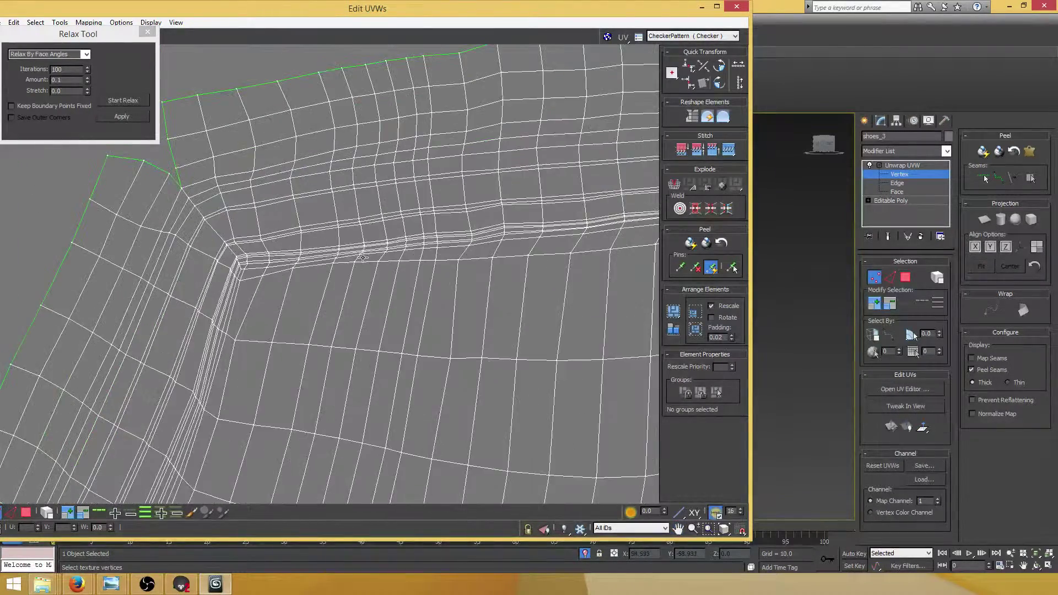
middle_click_drag(411, 265, 339, 300)
scroll(386, 292, "down", 5)
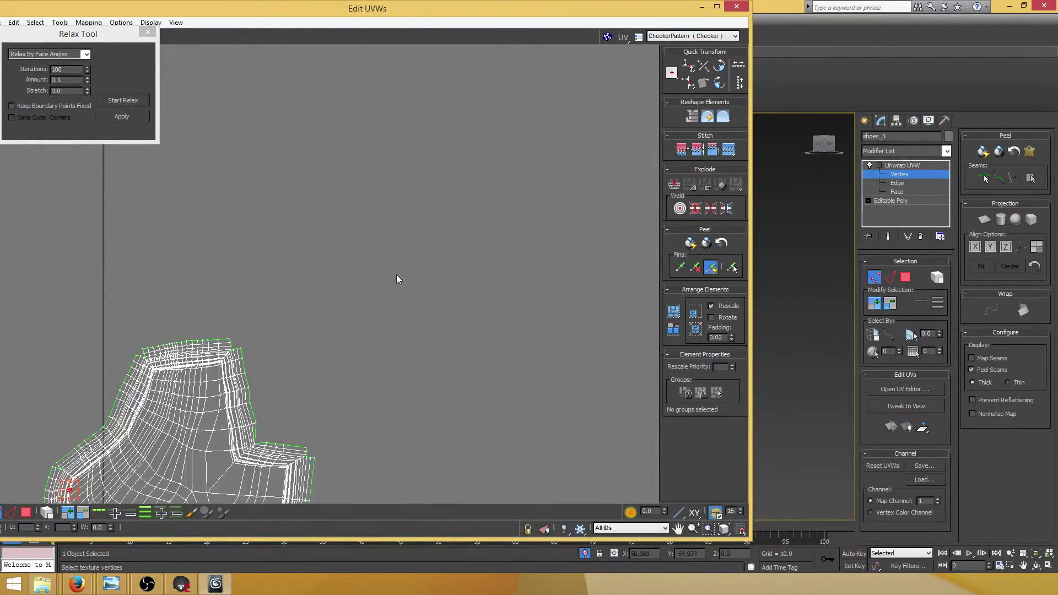
scroll(363, 253, "up", 6)
scroll(317, 243, "up", 5)
middle_click_drag(375, 237, 319, 281)
scroll(315, 245, "down", 2)
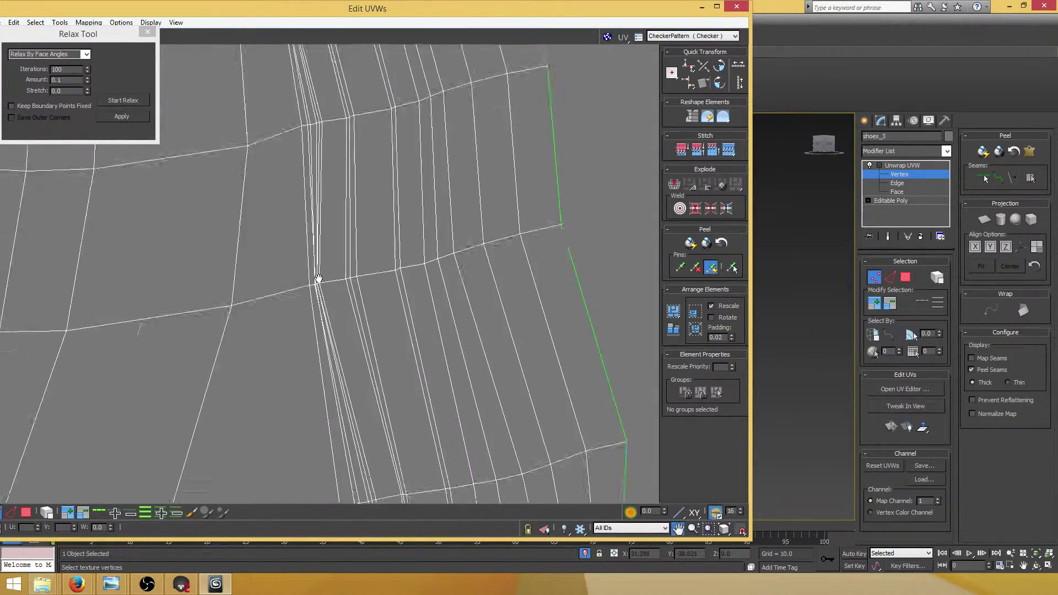
Move the tightly packed vertices on the right inner border apart along their row.
scroll(333, 253, "up", 4)
left_click_drag(303, 271, 329, 266)
scroll(325, 267, "up", 2)
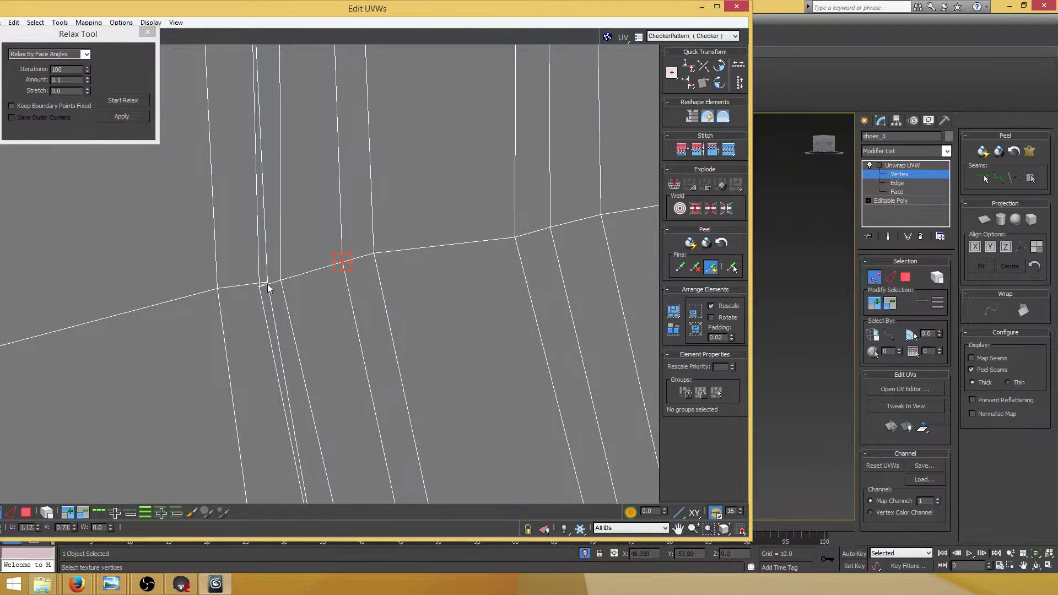
left_click_drag(268, 283, 239, 286)
scroll(261, 285, "down", 4)
Spread the bunched vertex column just left of the right arm's upper inner corner.
middle_click_drag(278, 305, 264, 222)
scroll(276, 206, "down", 3)
scroll(455, 335, "up", 5)
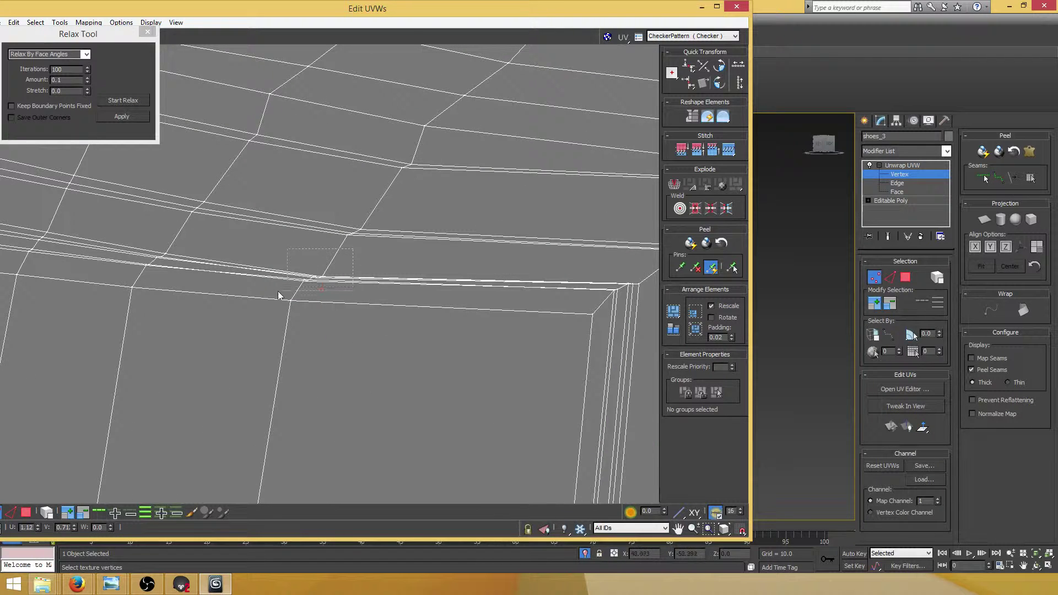
mouse_move(279, 295)
left_mouse_down()
mouse_move(330, 269)
mouse_move(308, 268)
mouse_move(317, 270)
mouse_move(287, 297)
left_mouse_up()
key("e")
key("w")
scroll(321, 269, "up", 2)
left_click(358, 267)
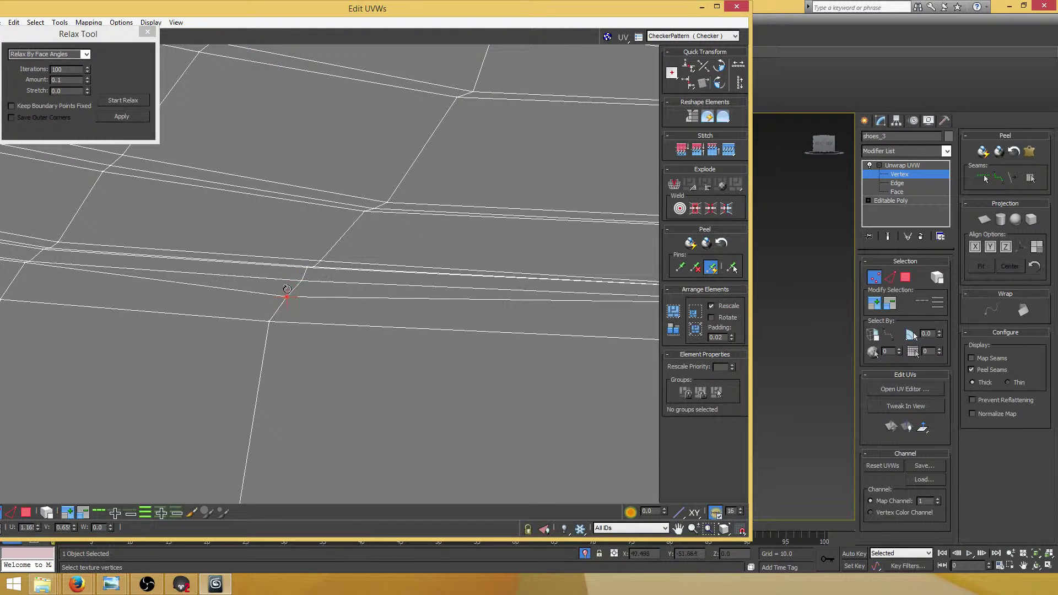
middle_click_drag(80, 268, 303, 270)
scroll(259, 268, "up", 2)
left_click_drag(238, 259, 222, 286)
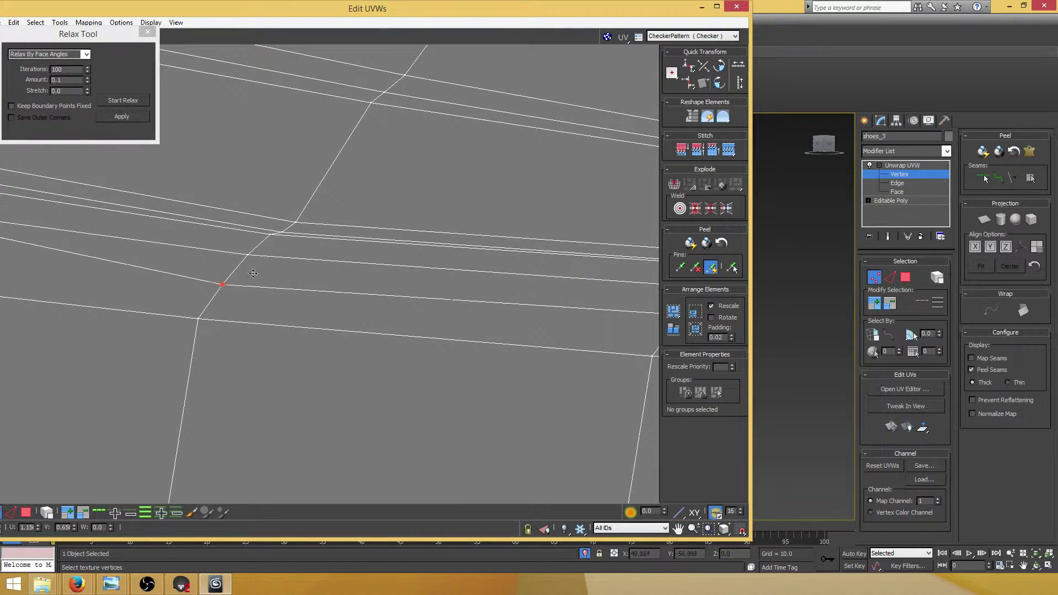
Select the cluster of vertices at the right arm's upper inner corner and shift it slightly outward.
scroll(289, 278, "down", 4)
middle_click_drag(650, 309, 449, 307)
scroll(449, 307, "up", 2)
left_click_drag(470, 253, 378, 313)
scroll(473, 277, "up", 2)
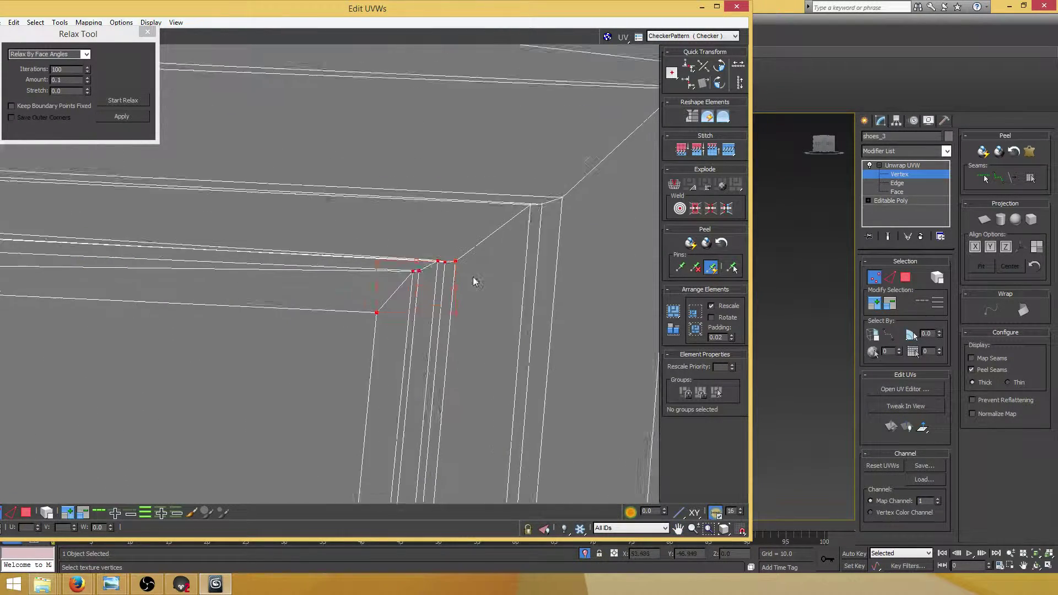
left_click_drag(401, 256, 397, 249)
scroll(419, 243, "down", 2)
middle_click_drag(495, 216, 419, 285)
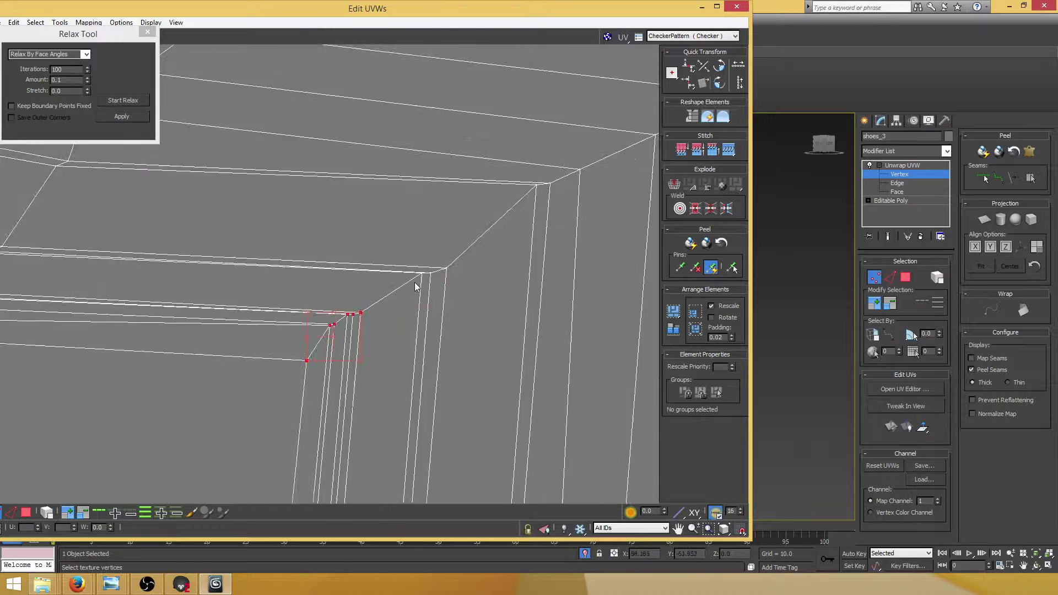
Reposition individual vertices along the upper inner corner's diagonal to space the border loops more evenly.
scroll(416, 286, "up", 3)
left_click(440, 272)
left_click_drag(433, 249, 414, 287)
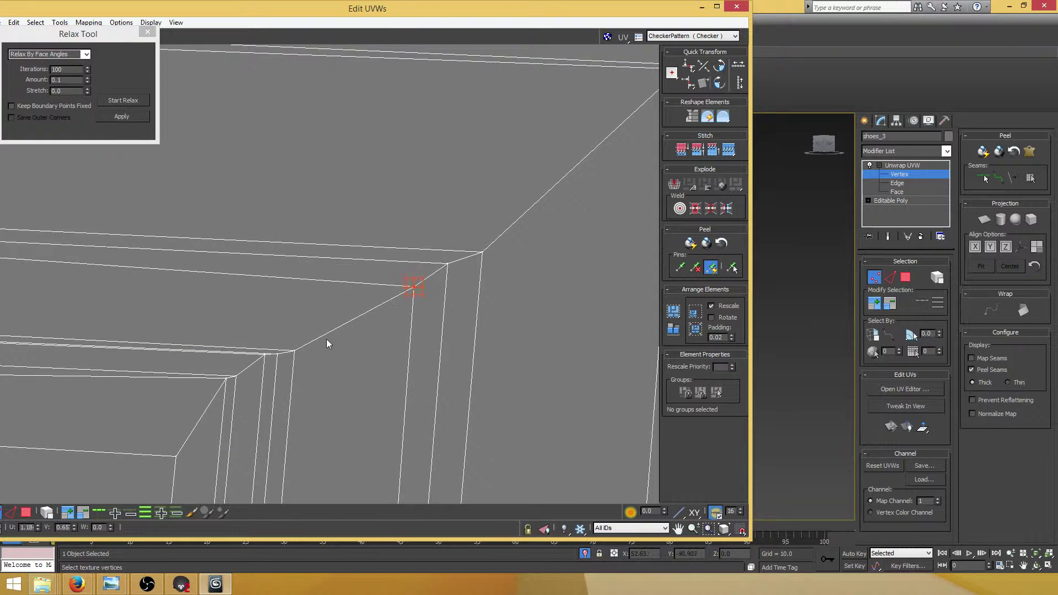
mouse_move(294, 352)
left_mouse_down()
mouse_move(302, 336)
mouse_move(283, 346)
left_mouse_up()
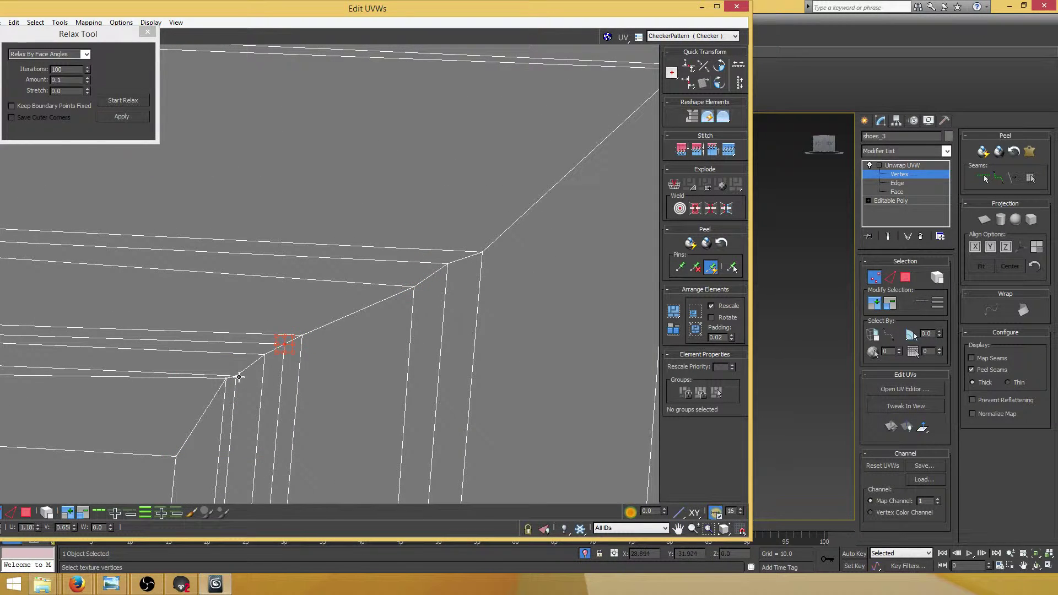
left_click_drag(237, 377, 243, 367)
Inspect the shell's lower border and lower-left corner for remaining vertex overlaps.
scroll(293, 359, "down", 5)
scroll(331, 248, "down", 4)
middle_click_drag(315, 371, 320, 203)
scroll(336, 269, "down", 1)
scroll(226, 303, "up", 4)
scroll(226, 304, "down", 3)
scroll(305, 276, "up", 4)
middle_click_drag(226, 303, 281, 286)
scroll(306, 279, "down", 3)
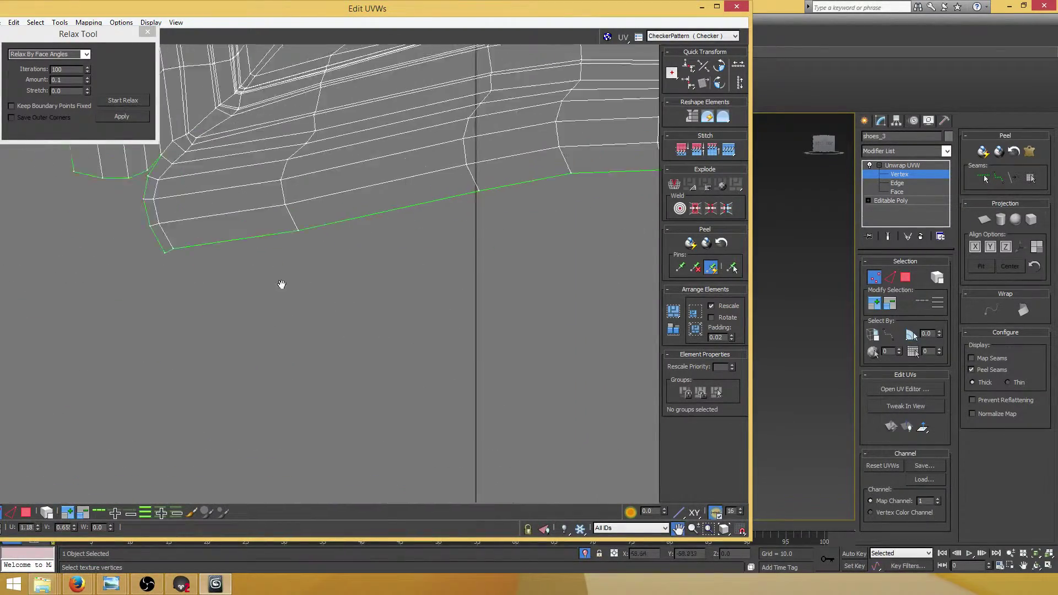
middle_click_drag(397, 232, 354, 303)
middle_click_drag(452, 215, 426, 227)
Select the bunched vertex column on the lower-left inner border near the tile edge and rotate it to straighten the loops.
scroll(427, 227, "up", 4)
middle_click_drag(301, 244, 546, 229)
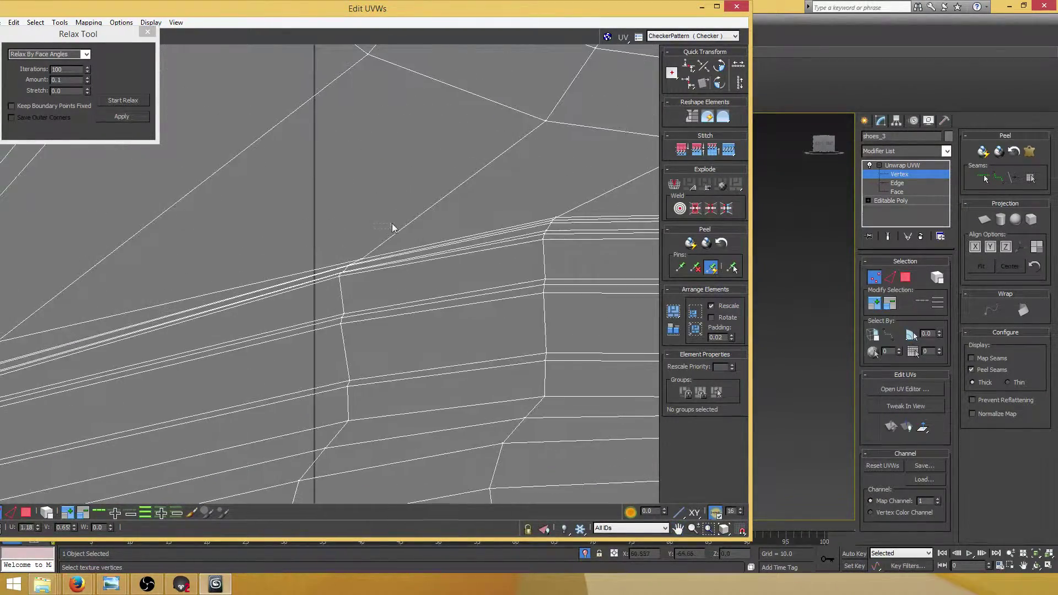
scroll(364, 261, "up", 4)
left_click_drag(391, 228, 347, 282)
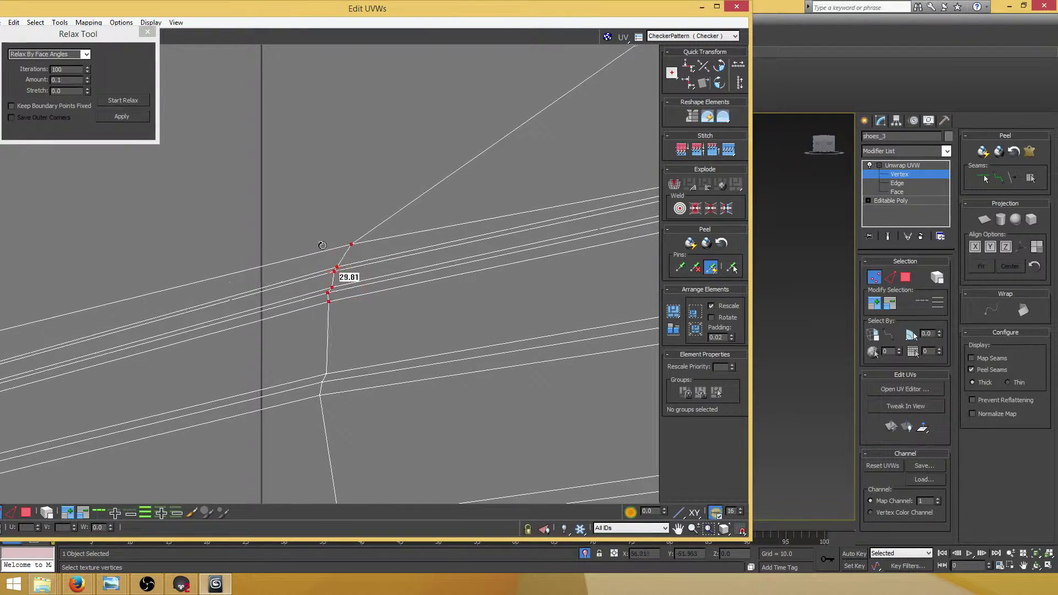
left_click(353, 266)
scroll(354, 267, "down", 3)
middle_click_drag(402, 268, 545, 218)
scroll(546, 218, "down", 2)
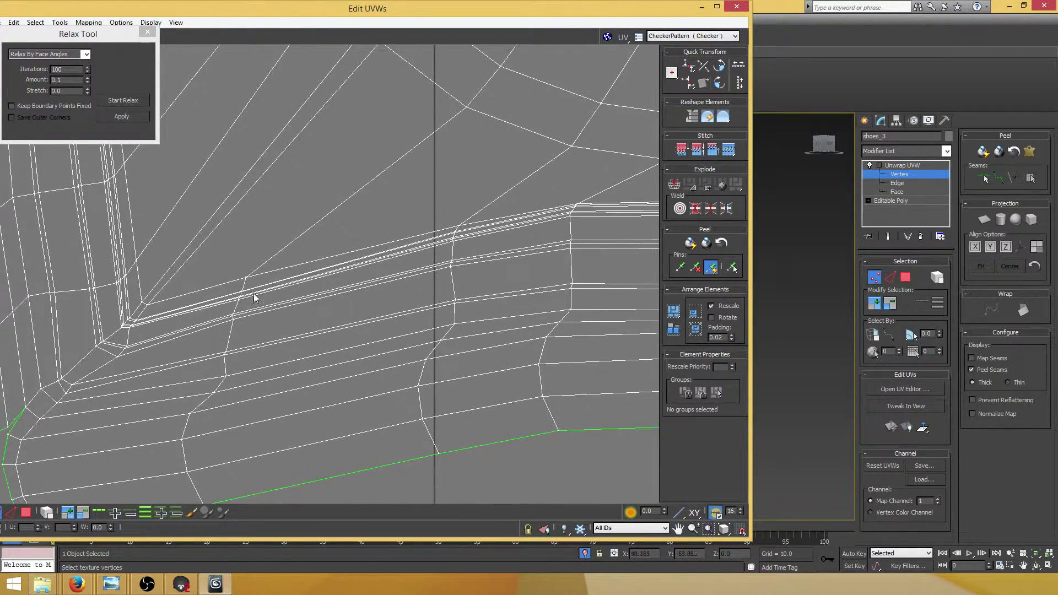
Spread apart the tight vertex column on the lower border nearest the shell's lower-left inner corner.
scroll(265, 286, "up", 3)
left_click_drag(204, 319, 250, 258)
scroll(207, 292, "down", 3)
middle_click_drag(194, 290, 342, 258)
scroll(283, 266, "up", 3)
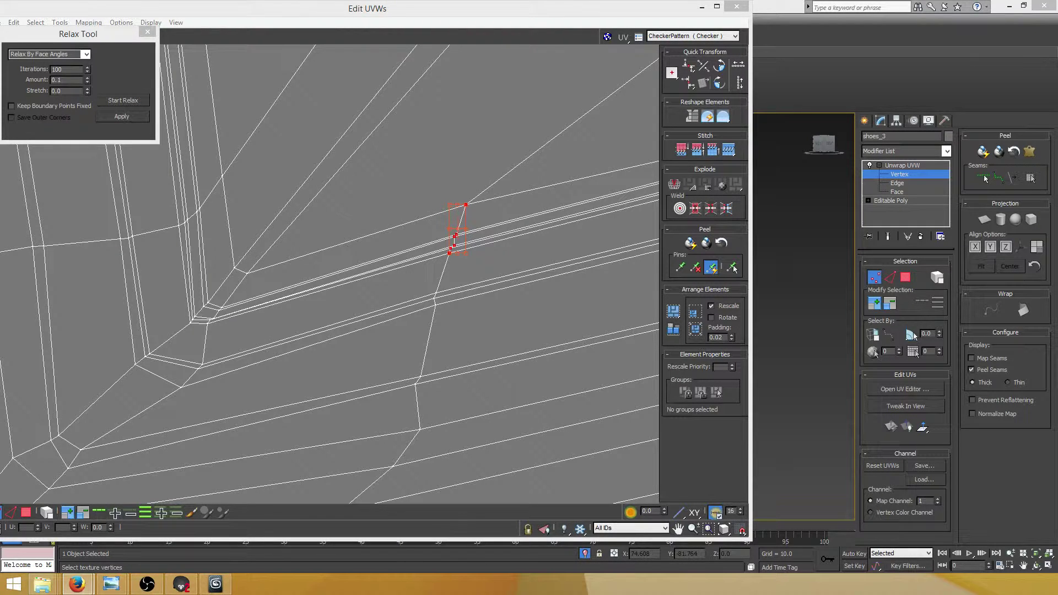
Separate the overlapping vertices on the lower-left inner corner's diagonal by moving them individually.
scroll(331, 246, "up", 5)
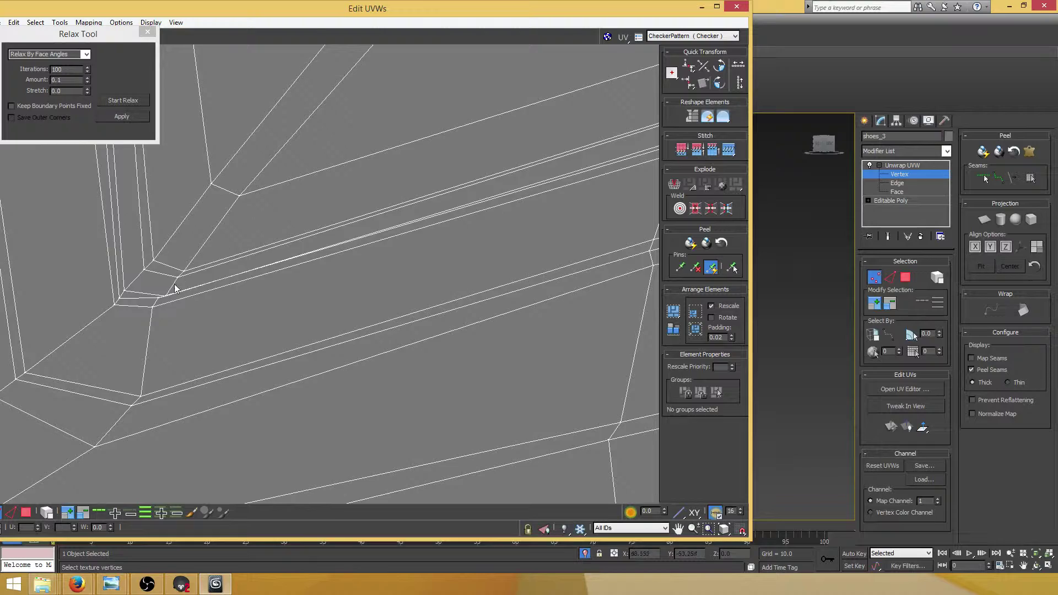
scroll(175, 288, "up", 3)
left_click_drag(159, 303, 159, 293)
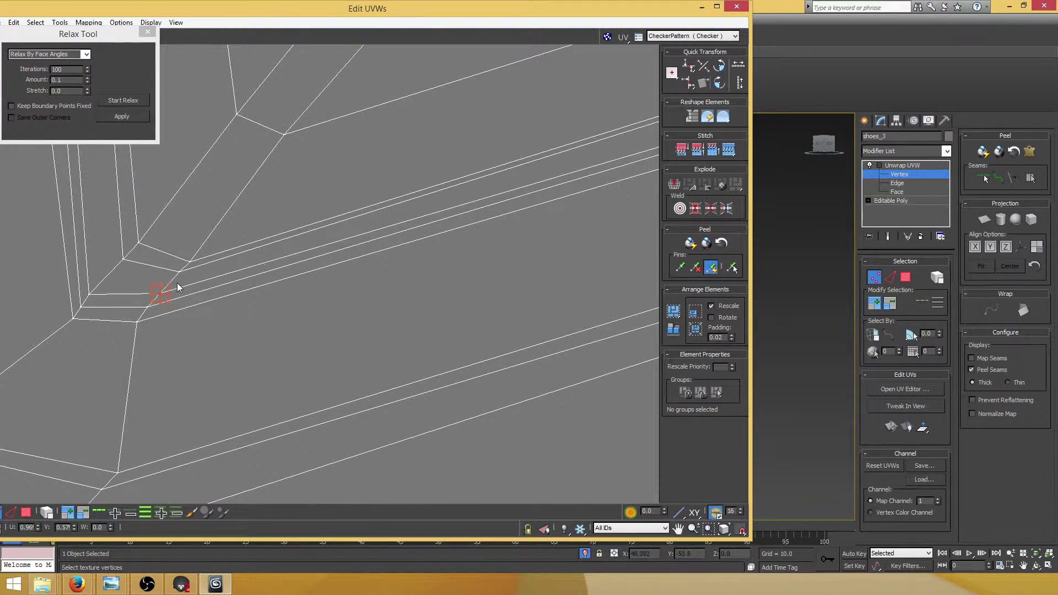
Space out the bunched vertices in the lower inner border's columns around the tile edge.
scroll(196, 280, "down", 8)
scroll(469, 215, "up", 6)
middle_click_drag(498, 142, 361, 206)
left_click_drag(358, 204, 292, 256)
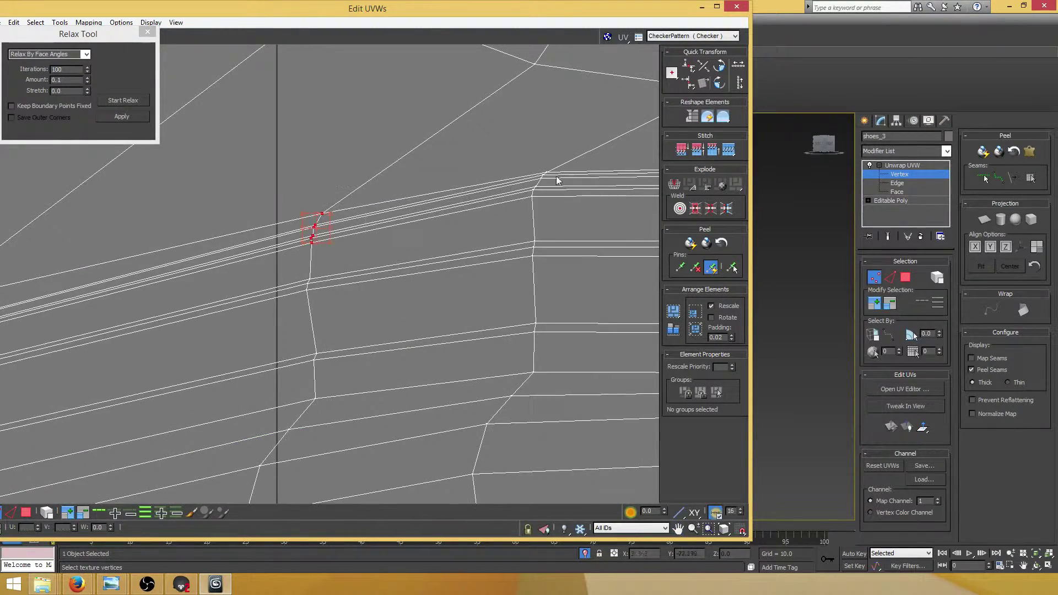
middle_click_drag(582, 146, 361, 210)
left_click_drag(361, 210, 298, 270)
scroll(300, 265, "up", 3)
left_click_drag(335, 208, 330, 217)
Widen the vertex column at the crest of the lower inner border and adjust its uppermost vertex.
scroll(330, 217, "down", 6)
middle_click_drag(569, 185, 410, 236)
left_click_drag(410, 236, 351, 292)
scroll(385, 260, "up", 3)
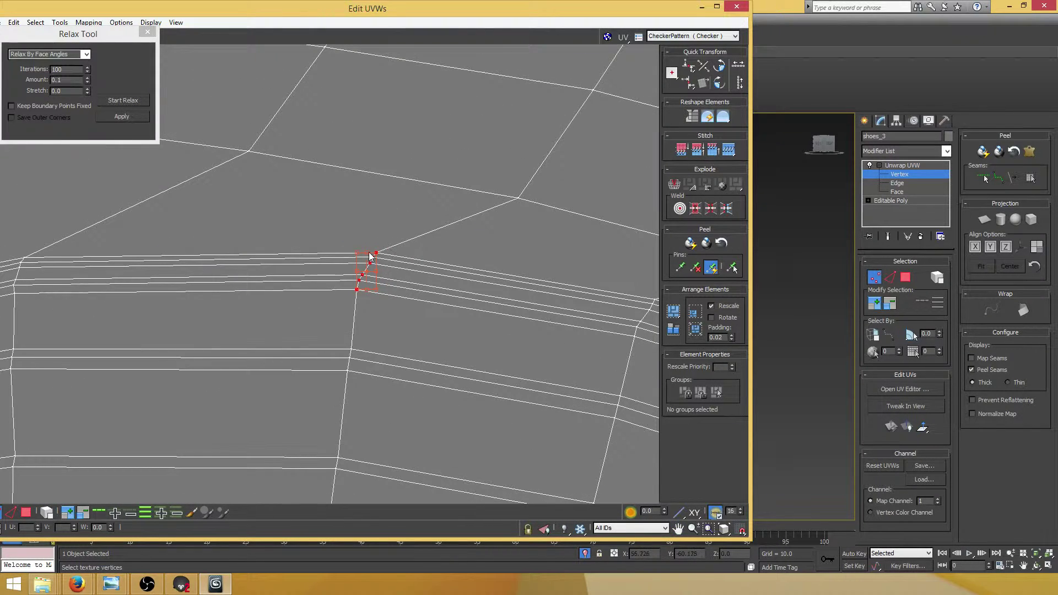
left_click_drag(366, 254, 363, 248)
Spread the overlapping vertex column at the bend of the right arm's lower inner border.
scroll(378, 273, "down", 3)
middle_click_drag(496, 292, 379, 298)
scroll(451, 294, "down", 4)
middle_click_drag(617, 408, 262, 305)
scroll(359, 314, "up", 4)
scroll(400, 332, "down", 3)
scroll(370, 292, "down", 4)
scroll(403, 248, "up", 8)
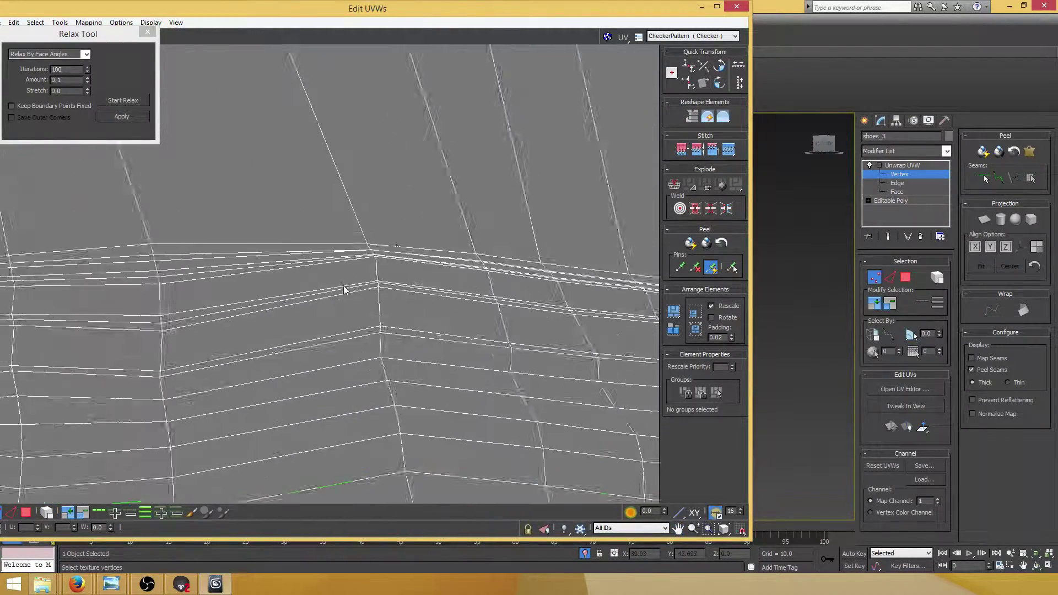
scroll(419, 207, "up", 2)
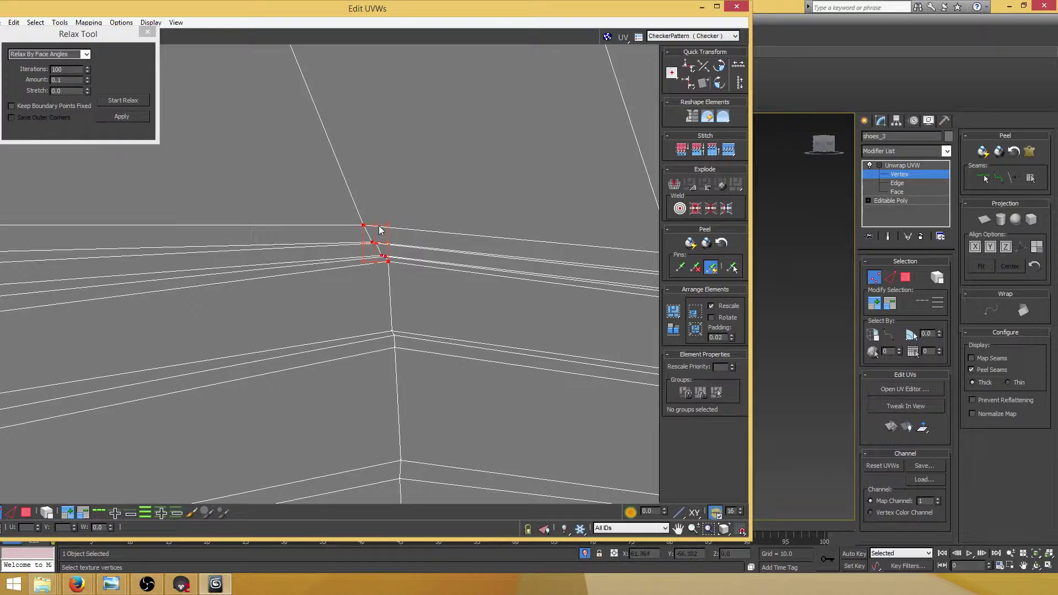
left_click_drag(380, 227, 396, 234)
Examine the right arm's borders and corners up to the upper arm's right side for remaining vertex overlaps.
scroll(417, 256, "down", 4)
middle_click_drag(579, 251, 375, 261)
scroll(372, 287, "down", 3)
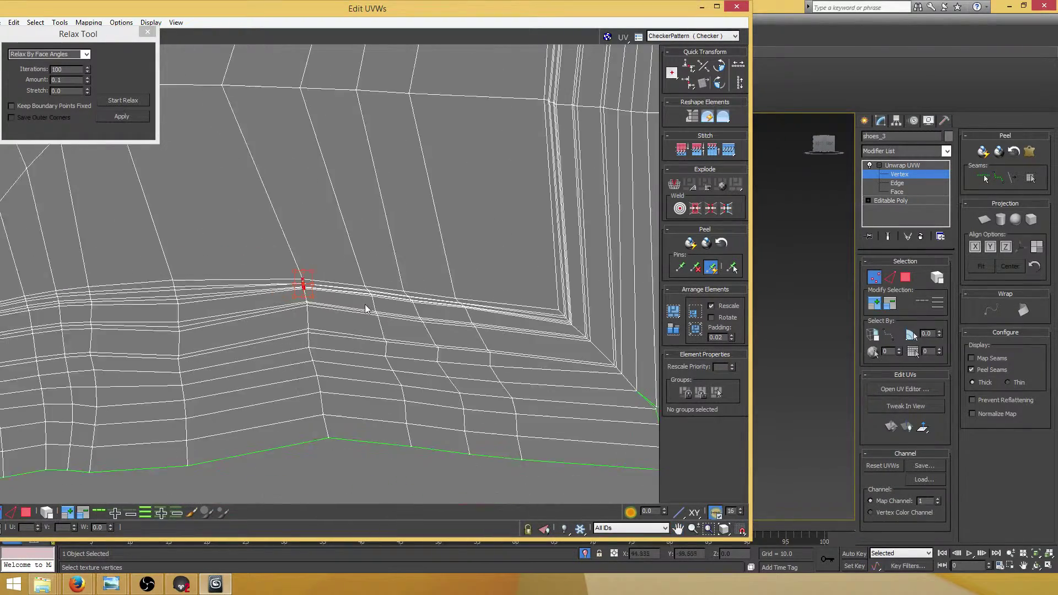
middle_click_drag(366, 309, 191, 312)
scroll(237, 316, "down", 5)
middle_click_drag(278, 294, 336, 338)
scroll(330, 232, "up", 5)
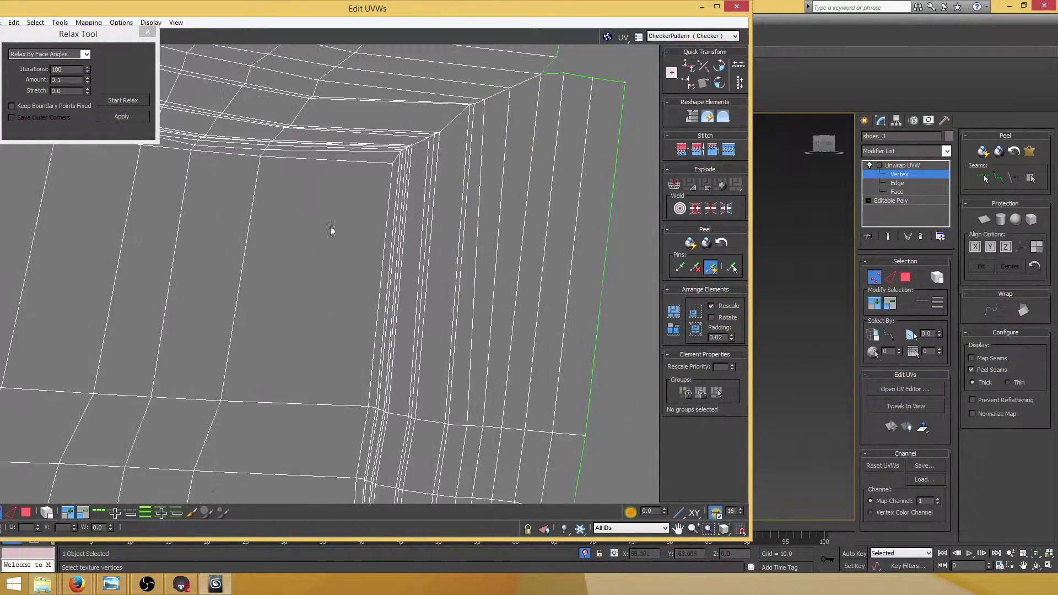
middle_click_drag(262, 184, 482, 317)
scroll(441, 313, "down", 2)
middle_click_drag(273, 288, 355, 334)
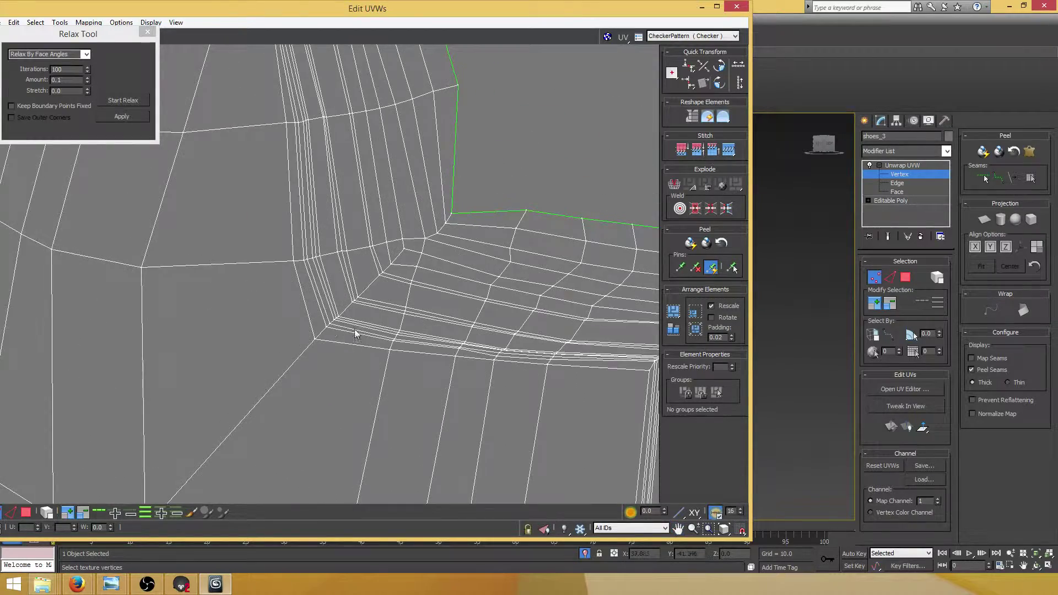
scroll(410, 237, "down", 1)
middle_click_drag(411, 237, 398, 285)
scroll(369, 276, "down", 4)
scroll(400, 220, "up", 4)
middle_click_drag(407, 197, 396, 221)
scroll(396, 221, "up", 4)
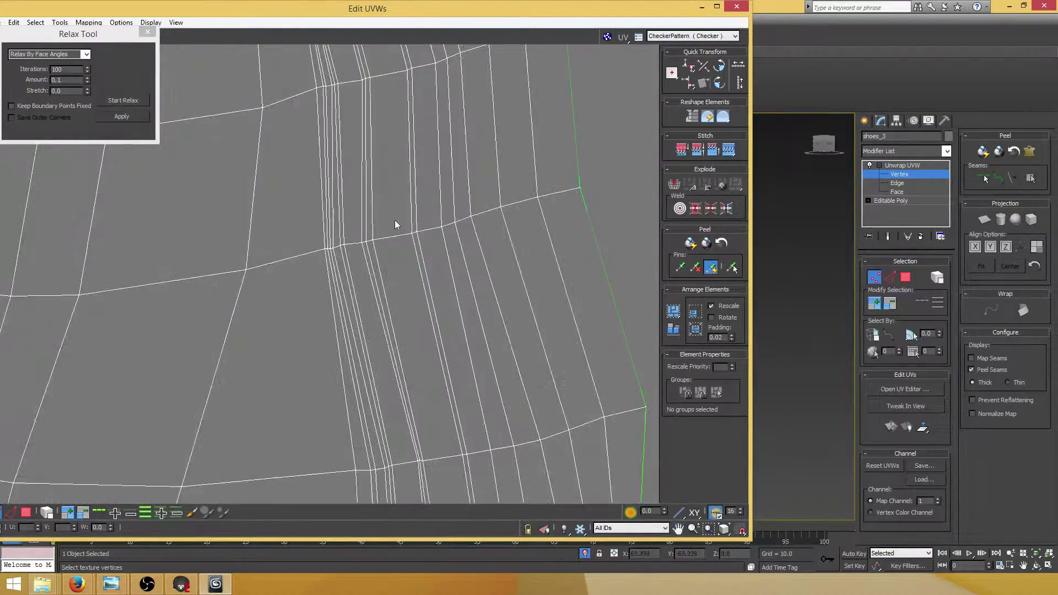
Select the bunched vertex rows along the upper arm's right inner border and spread them apart.
scroll(371, 232, "up", 2)
left_click_drag(309, 292, 279, 307)
scroll(343, 120, "down", 3)
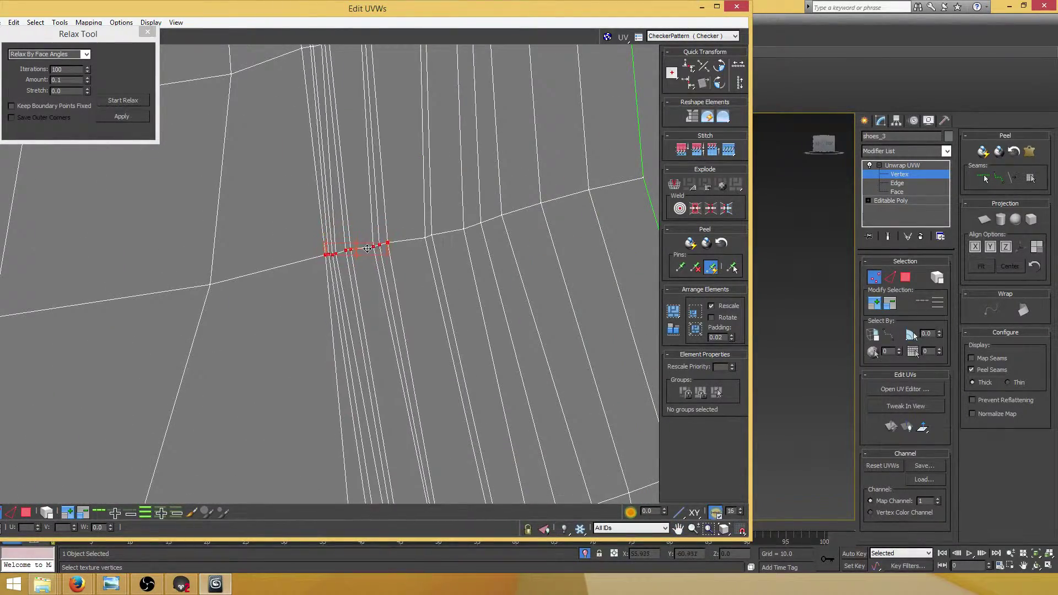
scroll(341, 165, "up", 3)
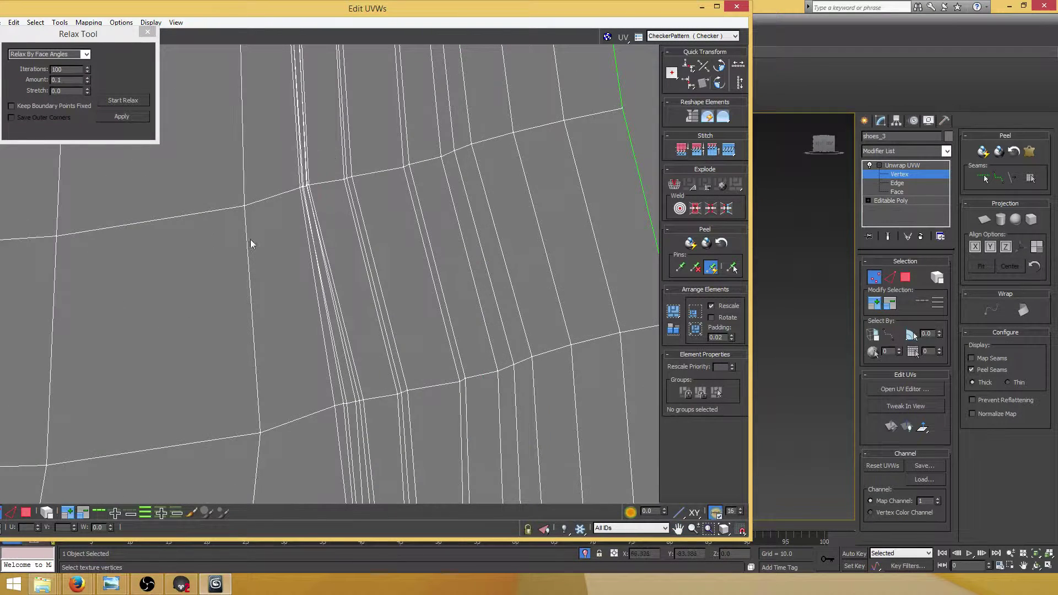
scroll(311, 162, "down", 3)
scroll(336, 220, "up", 2)
scroll(330, 231, "up", 2)
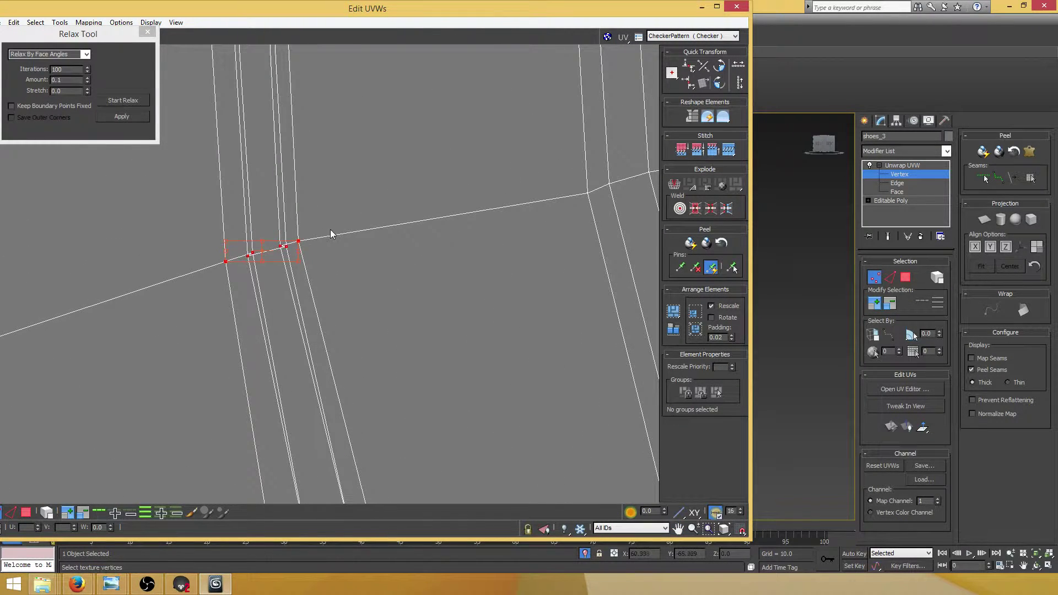
Reposition individual vertices in the upper arm's right border row so the border loops are evenly spaced.
left_click_drag(269, 247, 215, 272)
scroll(239, 264, "up", 3)
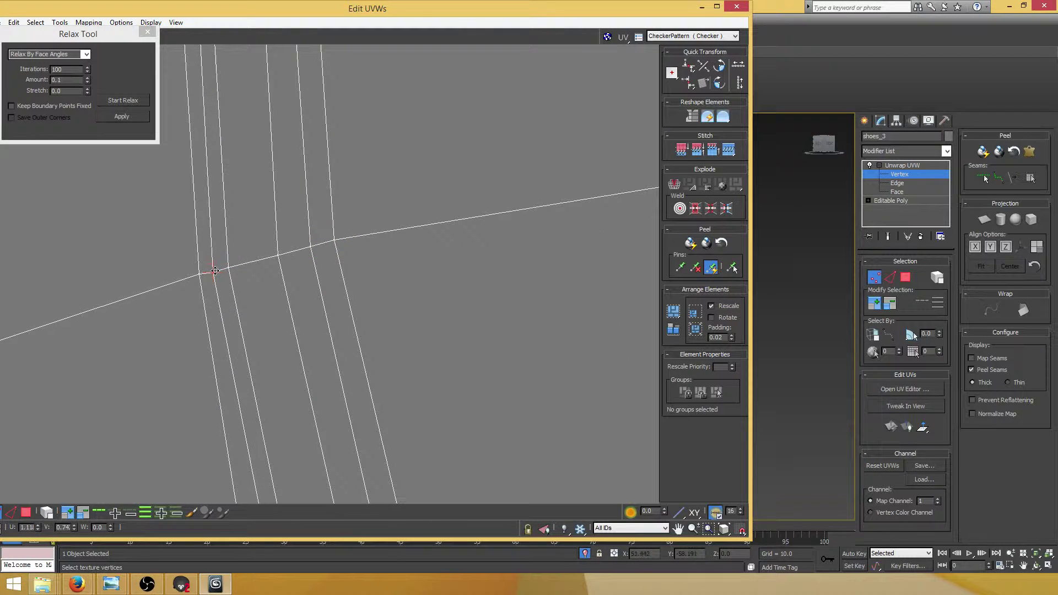
left_click_drag(160, 314, 160, 314)
left_click_drag(226, 248, 153, 318)
left_click_drag(213, 273, 207, 275)
Separate the crowded vertices in the border row just below the upper arm's upper-right inner corner.
scroll(226, 268, "down", 3)
middle_click_drag(269, 197, 269, 365)
scroll(269, 320, "down", 3)
middle_click_drag(298, 210, 347, 425)
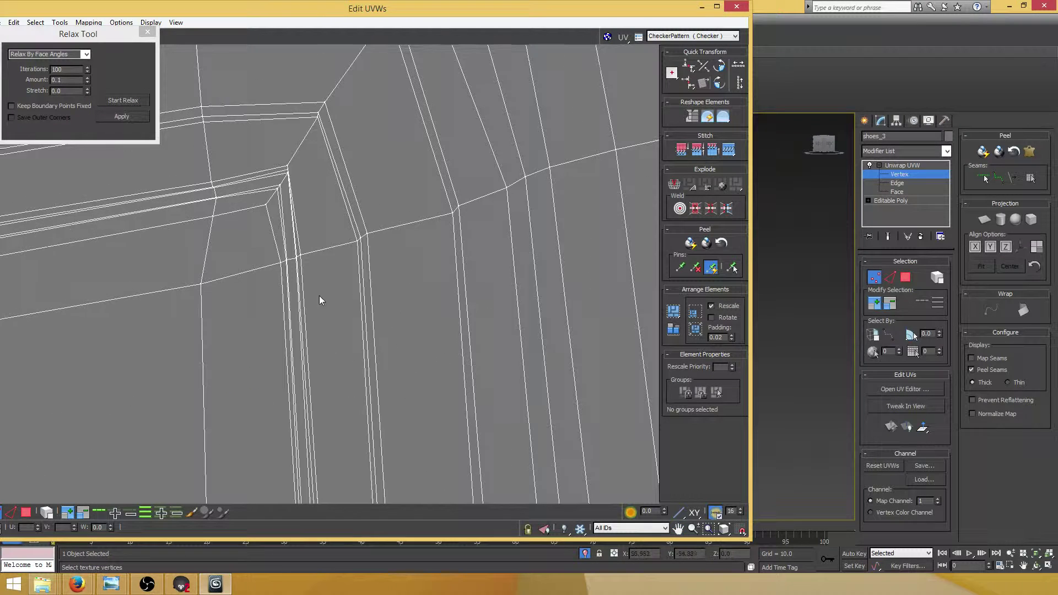
scroll(313, 273, "up", 6)
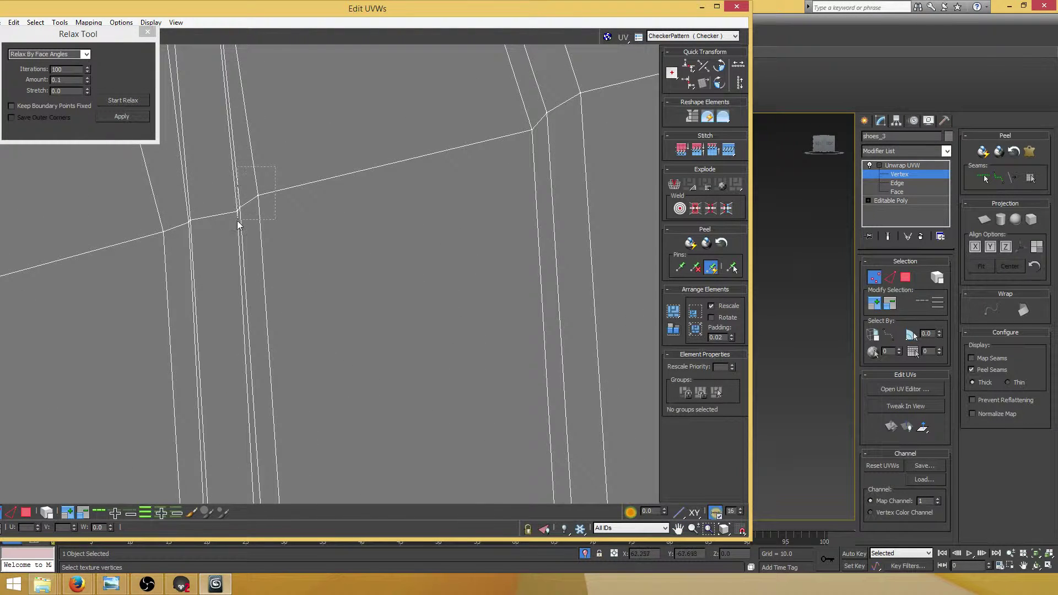
left_click_drag(237, 220, 268, 196)
scroll(268, 197, "down", 3)
middle_click_drag(268, 196, 281, 289)
scroll(295, 263, "up", 2)
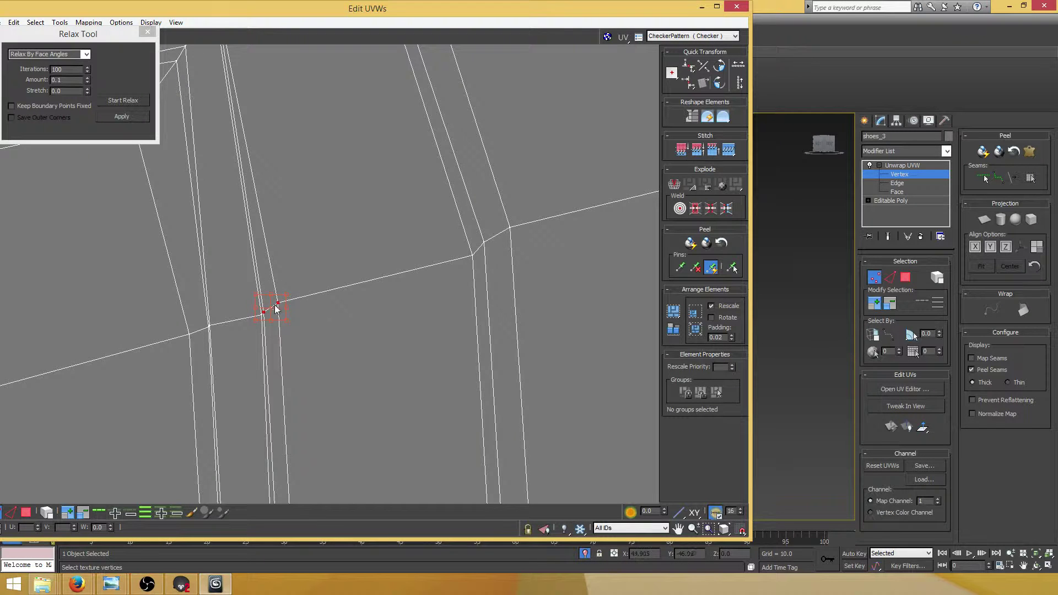
left_click_drag(276, 306, 295, 300)
middle_click_drag(209, 327, 240, 324)
scroll(241, 324, "up", 2)
left_click_drag(241, 322, 231, 324)
Move the overlapping vertices at the upper arm's upper-right inner corner into line with its diagonal.
scroll(232, 324, "down", 3)
middle_click_drag(241, 301, 243, 355)
scroll(251, 250, "up", 2)
scroll(210, 191, "up", 1)
middle_click_drag(210, 191, 268, 220)
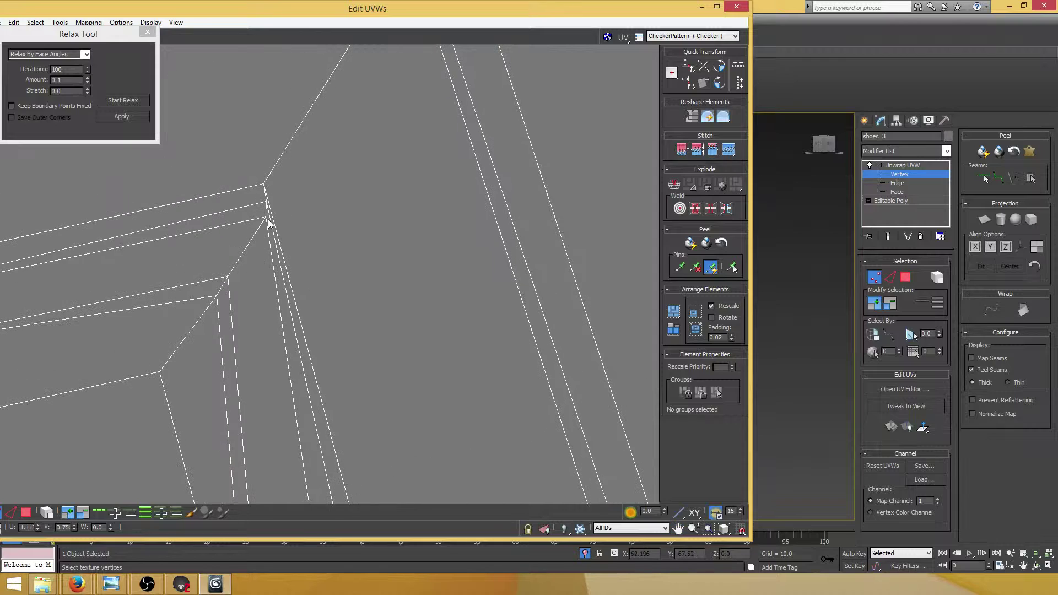
left_click_drag(271, 206, 246, 233)
Adjust individual vertices in the column just left of the upper arm's upper-right inner corner to separate the loops.
scroll(248, 241, "down", 5)
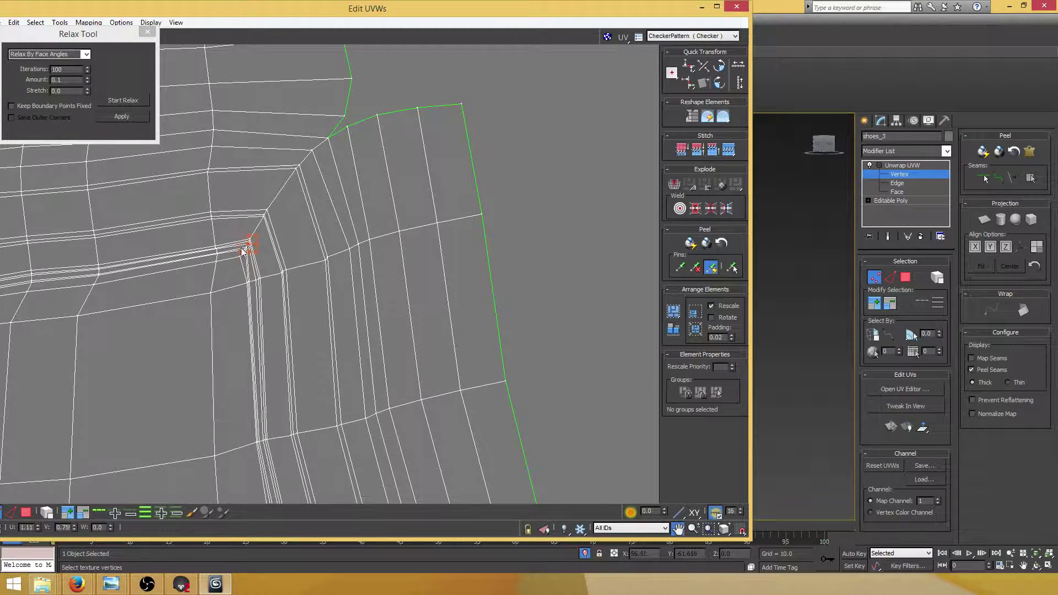
middle_click_drag(246, 250, 333, 228)
scroll(302, 229, "up", 5)
scroll(280, 223, "up", 2)
left_click_drag(234, 271, 235, 277)
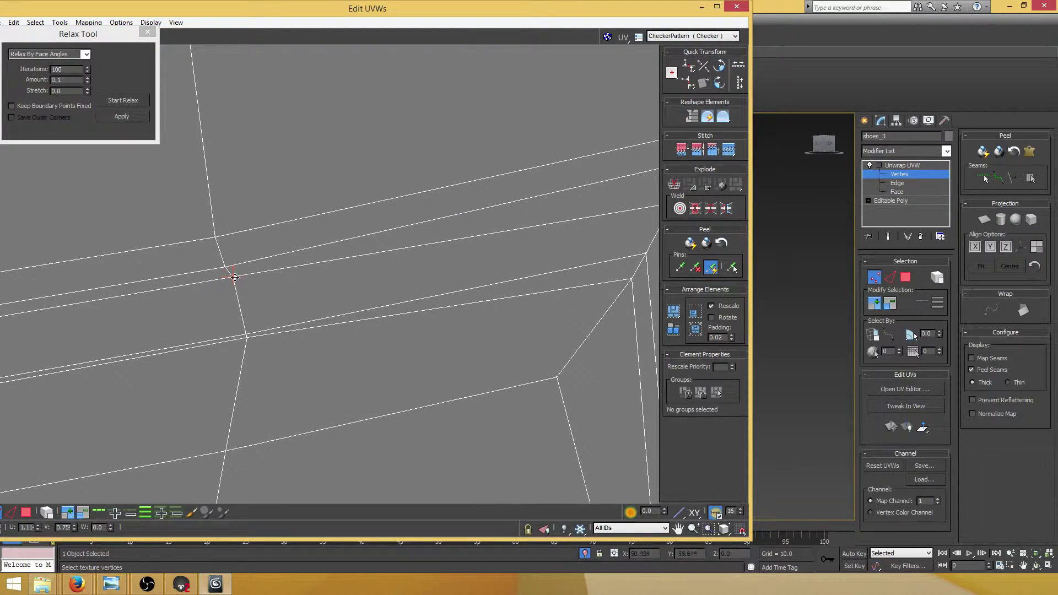
left_click_drag(245, 335, 238, 313)
Select the vertex column midway along the upper arm's top inner border and spread its loops.
scroll(237, 313, "down", 5)
middle_click_drag(158, 316, 285, 257)
scroll(154, 300, "down", 5)
middle_click_drag(218, 262, 418, 248)
scroll(229, 287, "down", 5)
middle_click_drag(229, 288, 354, 263)
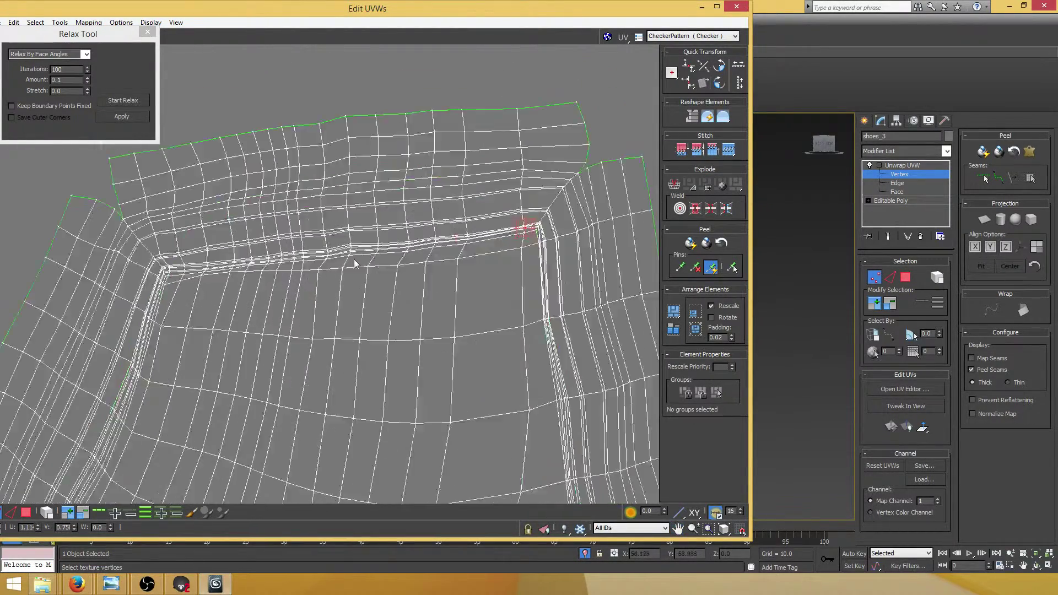
scroll(302, 244, "up", 6)
scroll(380, 208, "up", 5)
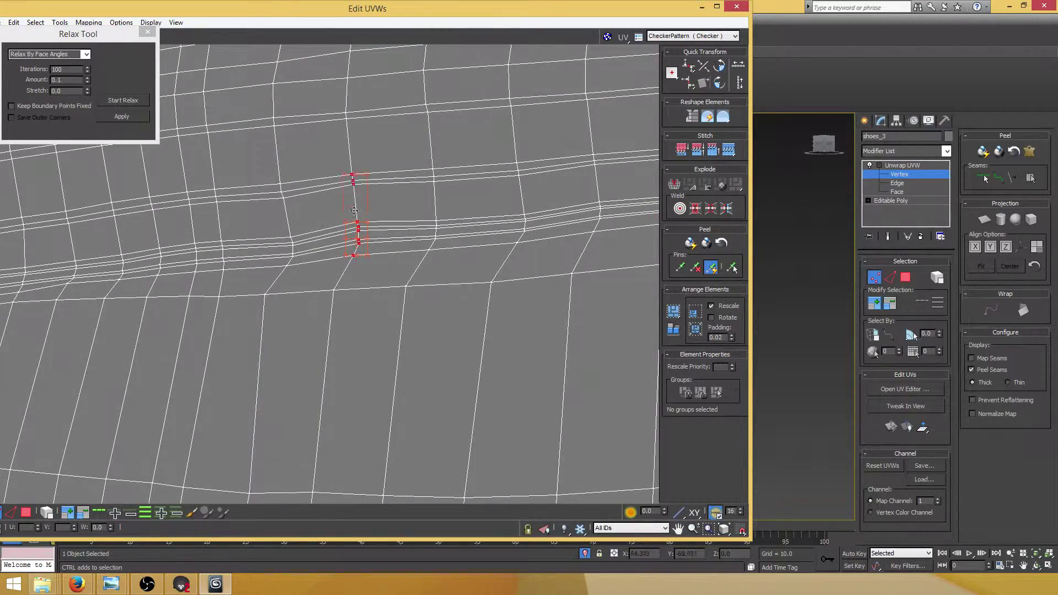
scroll(358, 215, "down", 5)
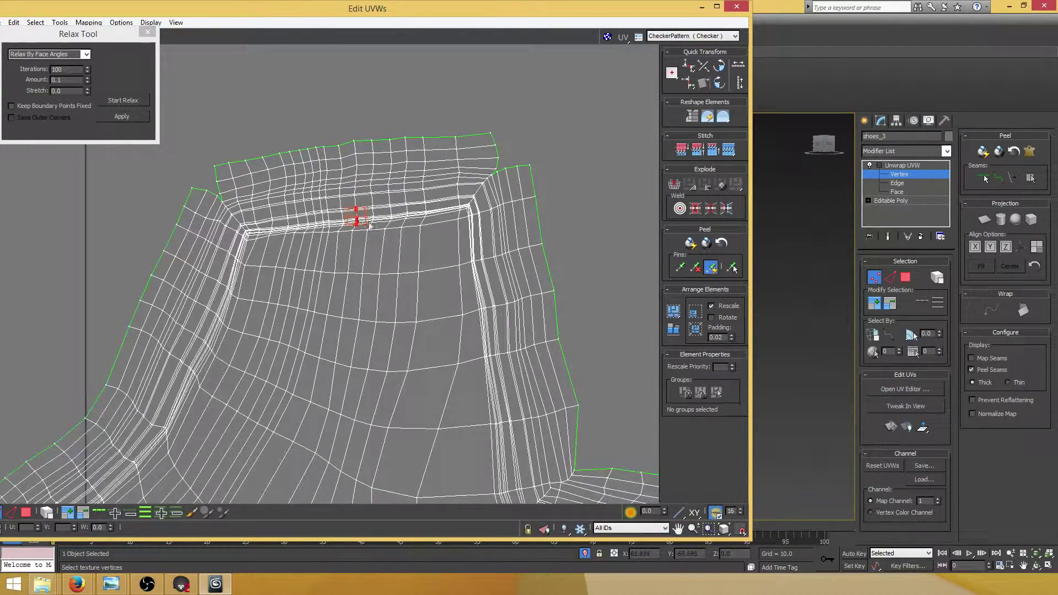
Examine the upper arm's upper-right corner and the concave junction with the right arm for remaining overlaps.
scroll(442, 246, "down", 2)
middle_click_drag(463, 246, 382, 179)
scroll(381, 178, "up", 3)
scroll(364, 135, "up", 2)
scroll(380, 217, "down", 6)
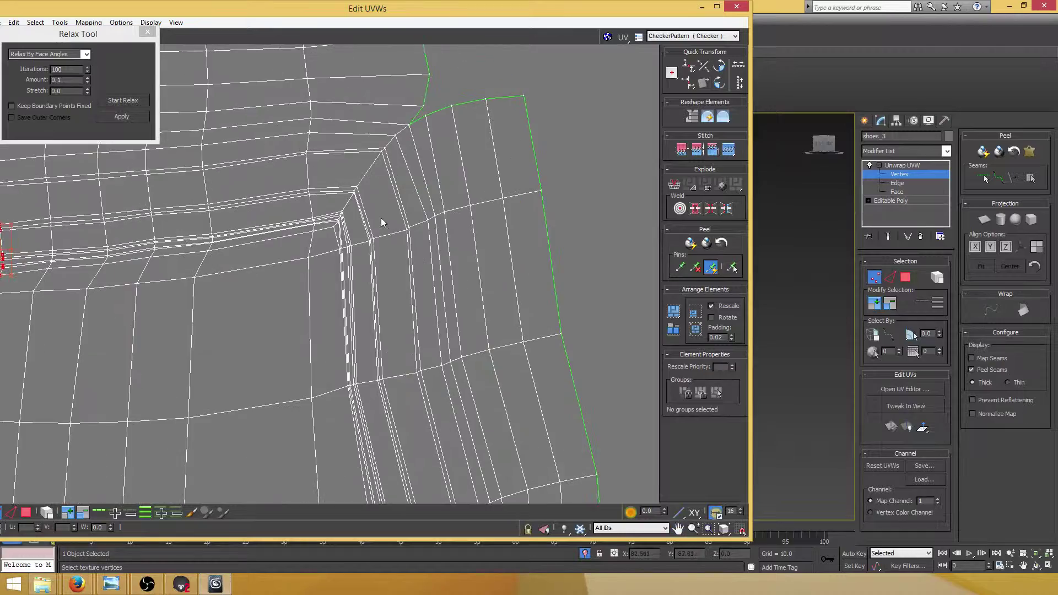
scroll(430, 180, "up", 4)
scroll(353, 253, "up", 3)
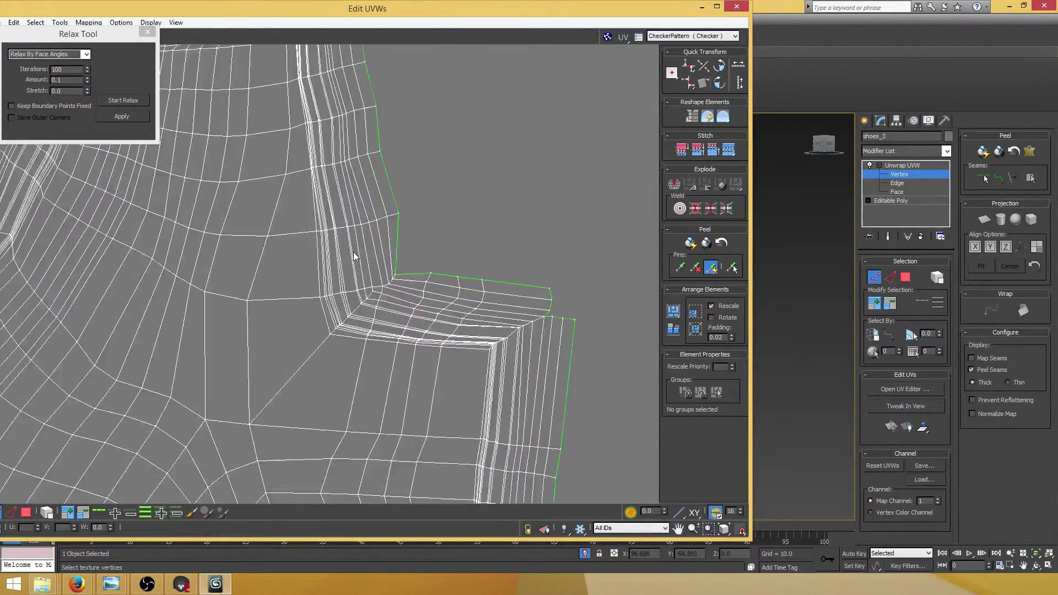
scroll(355, 253, "up", 2)
scroll(357, 252, "down", 3)
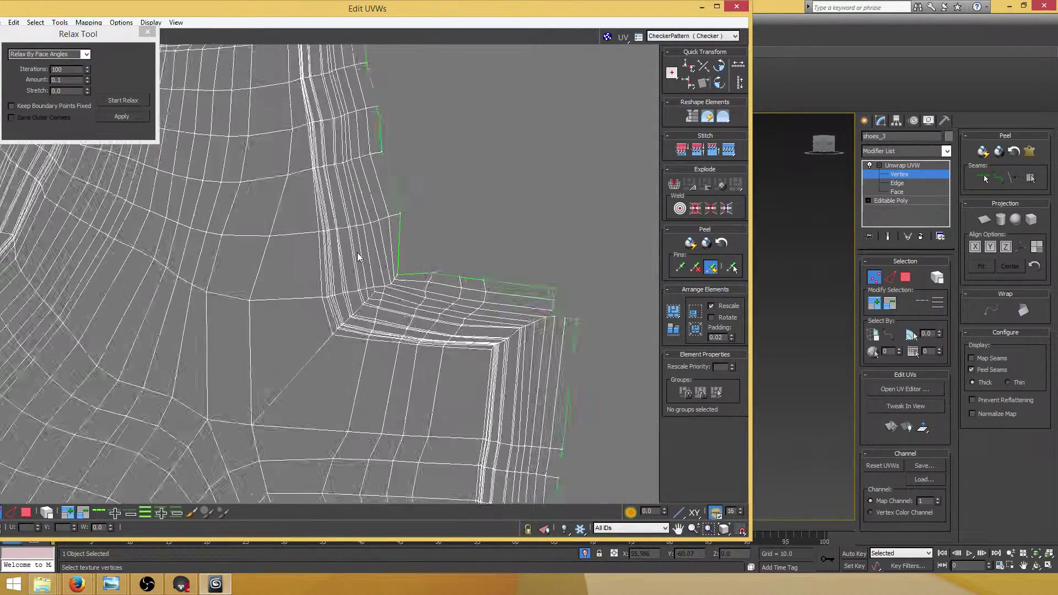
Separate the nearly coincident vertices in the column along the right arm's upper inner border.
scroll(469, 311, "up", 4)
middle_click_drag(456, 309, 362, 228)
scroll(363, 237, "up", 3)
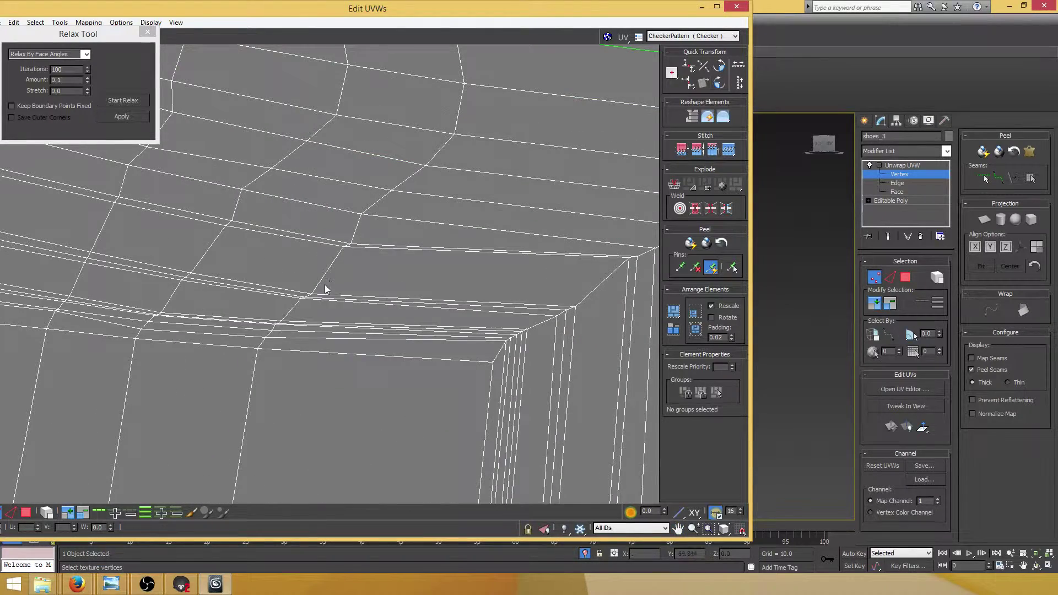
scroll(323, 273, "up", 3)
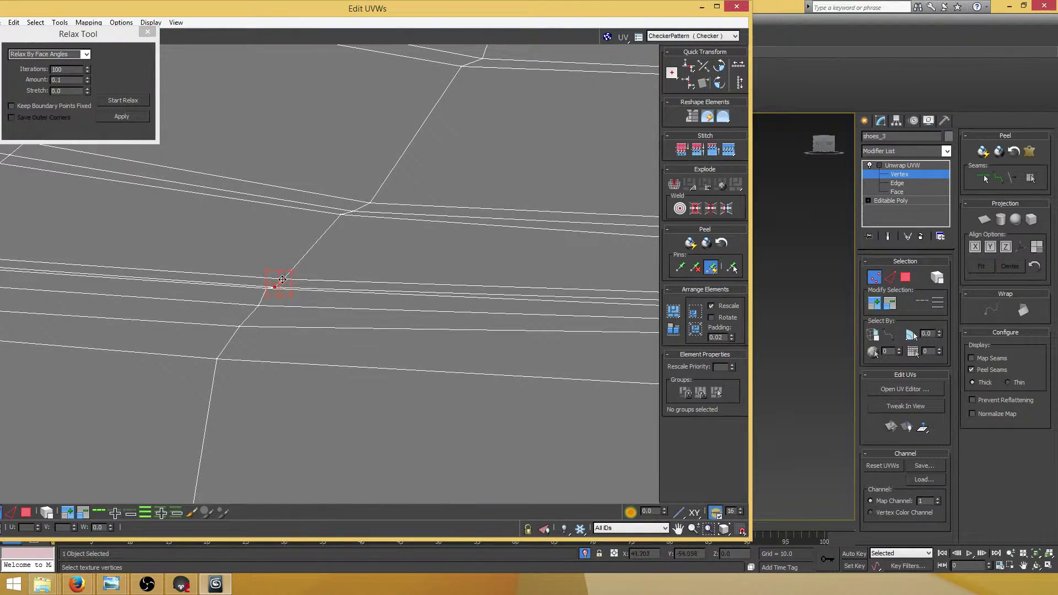
scroll(282, 279, "down", 10)
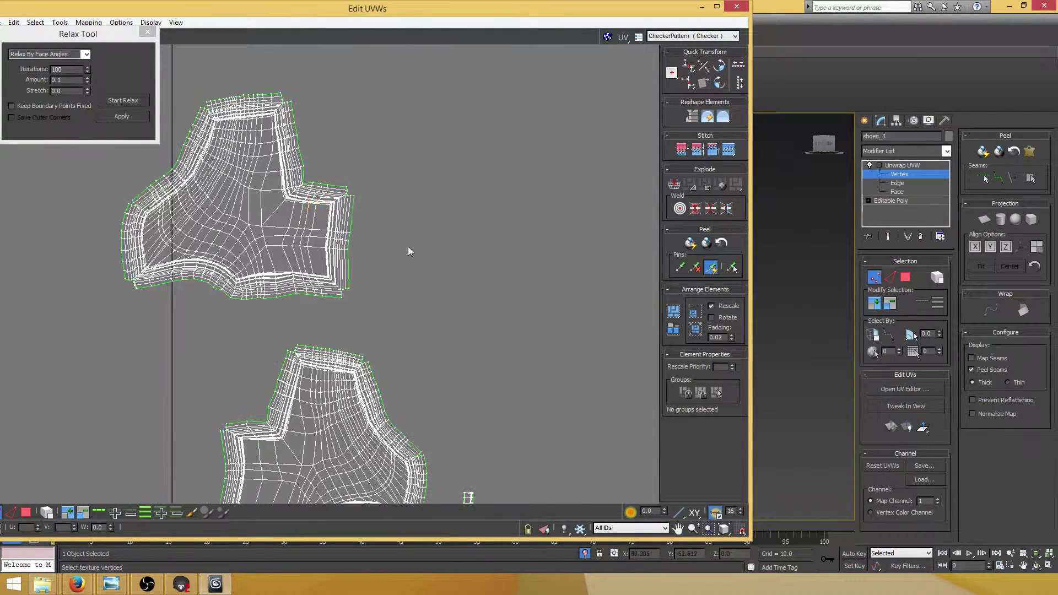
Move the UV editor aside and select the second shoe piece's broad surface by expanding a face selection to its seams.
scroll(419, 231, "down", 3)
left_click_drag(659, 16, 222, 71)
middle_click_drag(667, 232, 585, 231, "alt")
left_click(905, 277)
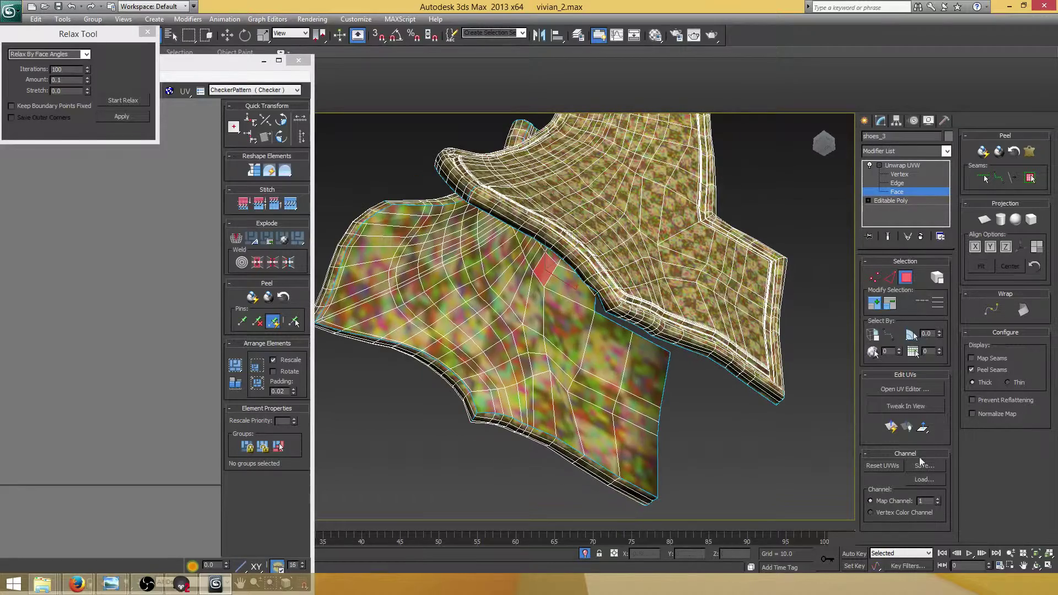
left_click(1030, 178)
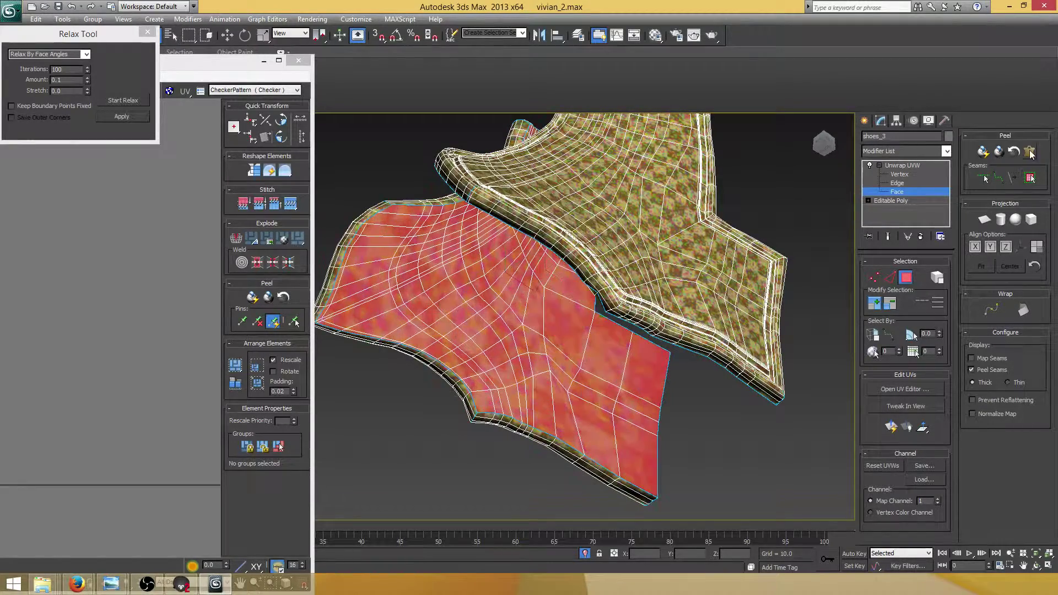
Pelt map the selected broad surface, commit the result, and relax the shell by face angles.
left_click(1030, 151)
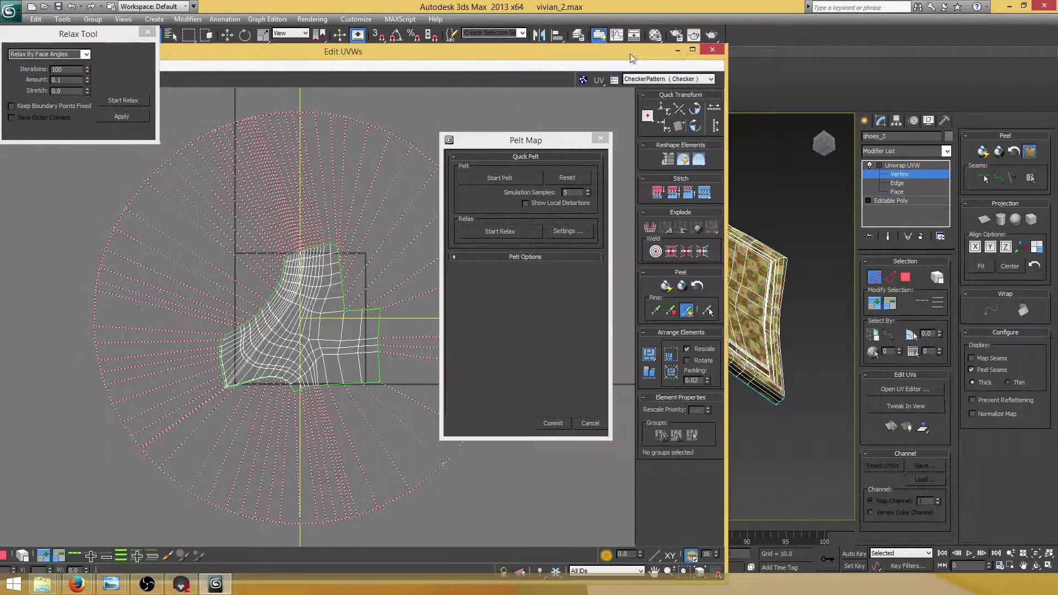
left_click(554, 422)
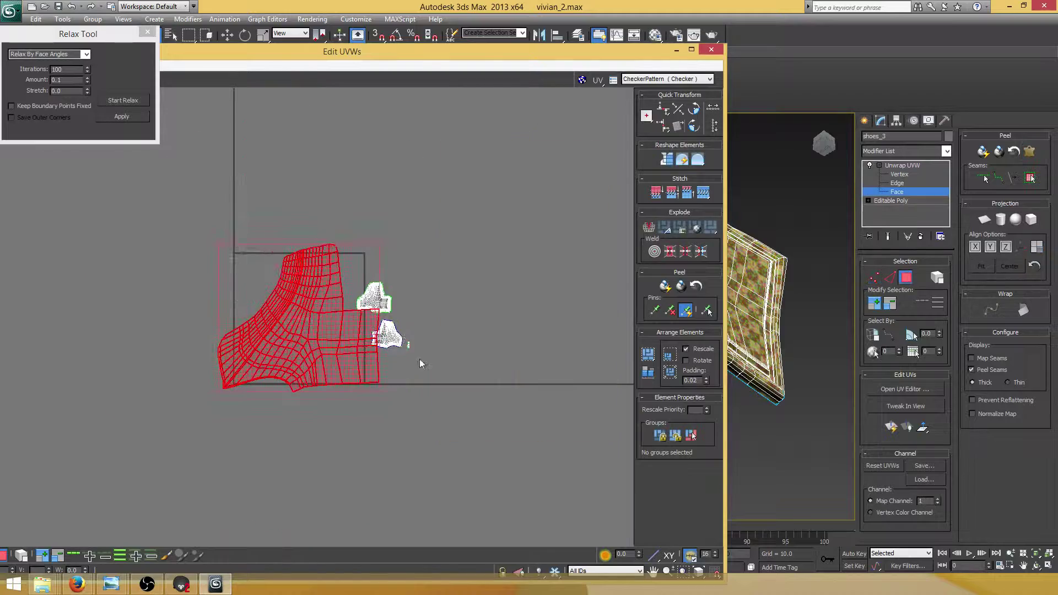
left_click(124, 101)
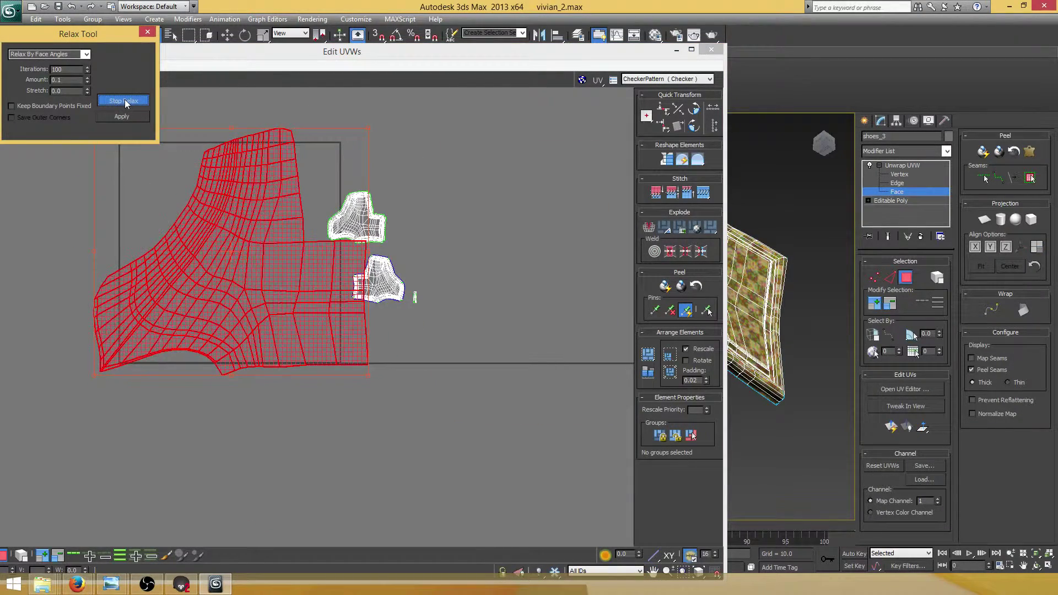
left_click(125, 104)
left_click(148, 32)
Scale the relaxed shell down towards the size of the other shells and place it just to their right.
middle_click_drag(235, 177, 279, 183)
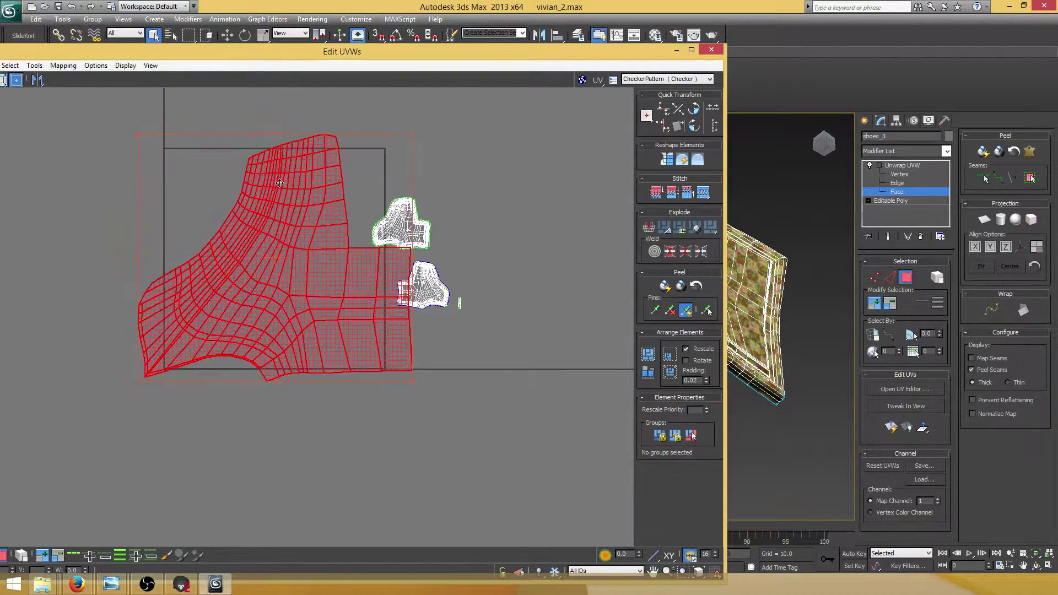
scroll(279, 183, "down", 4)
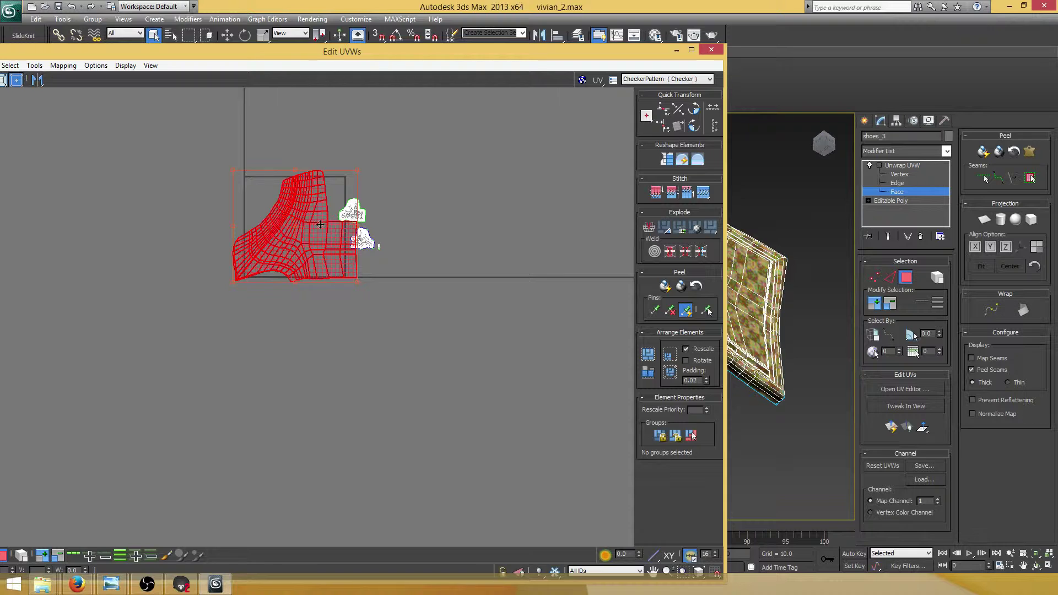
middle_click_drag(320, 225, 322, 225)
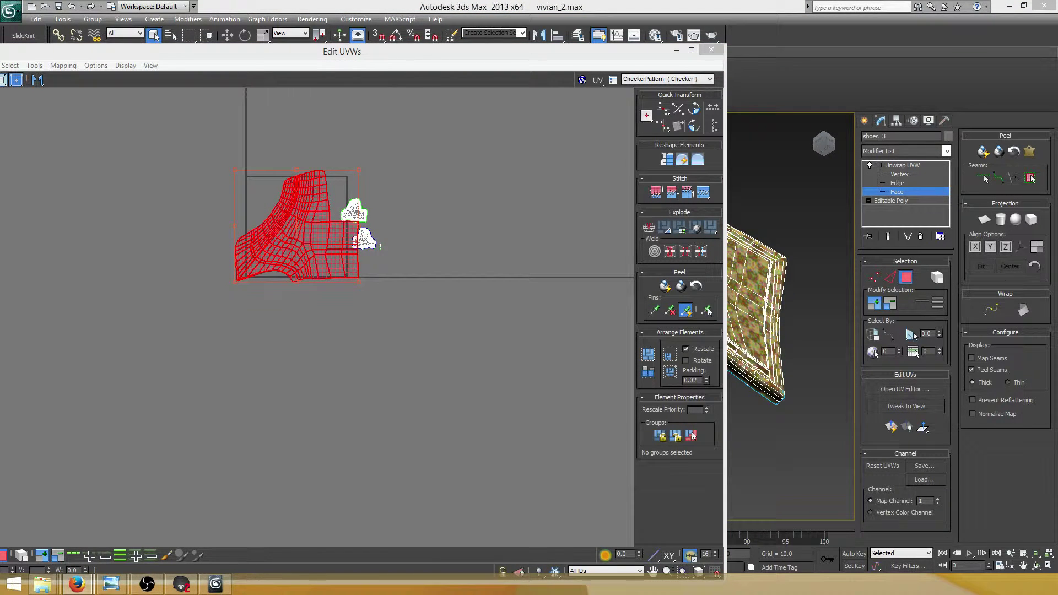
middle_click(385, 184)
scroll(375, 193, "up", 2)
left_click_drag(366, 166, 528, 167, "ctrl")
scroll(220, 313, "up", 2)
middle_click_drag(528, 167, 375, 189)
scroll(375, 190, "up", 1)
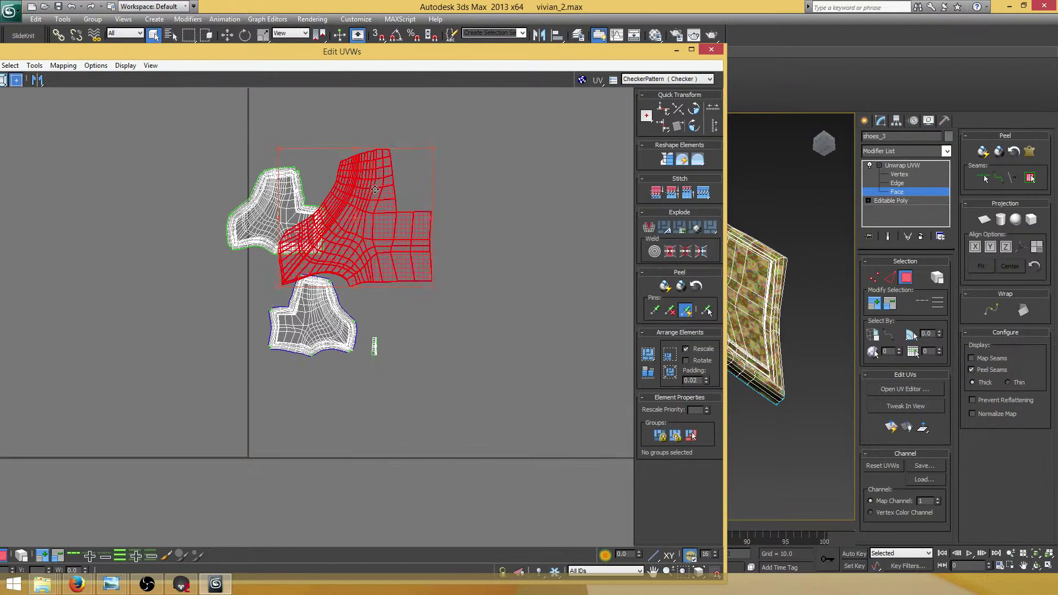
left_click_drag(375, 190, 425, 174)
left_click_drag(483, 136, 409, 215, "ctrl")
left_click(414, 259)
Move the UV editor aside and select the opposite shoe piece's broad surface by expanding a single face selection to its seams.
left_click_drag(438, 55, 46, 81)
middle_click_drag(441, 242, 566, 257, "alt")
left_click(574, 255)
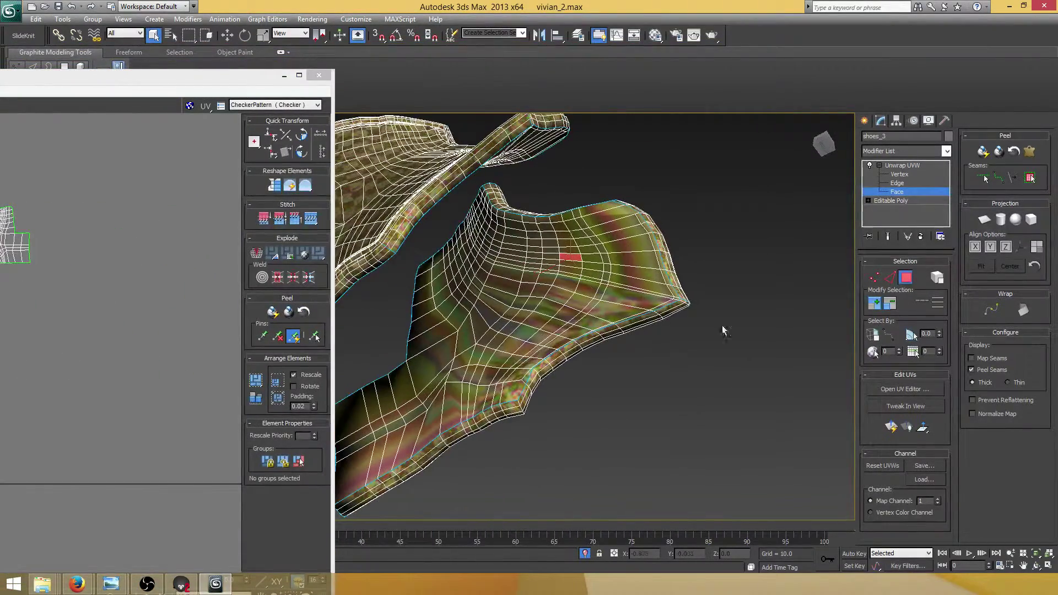
left_click(1031, 183)
left_click(1030, 177)
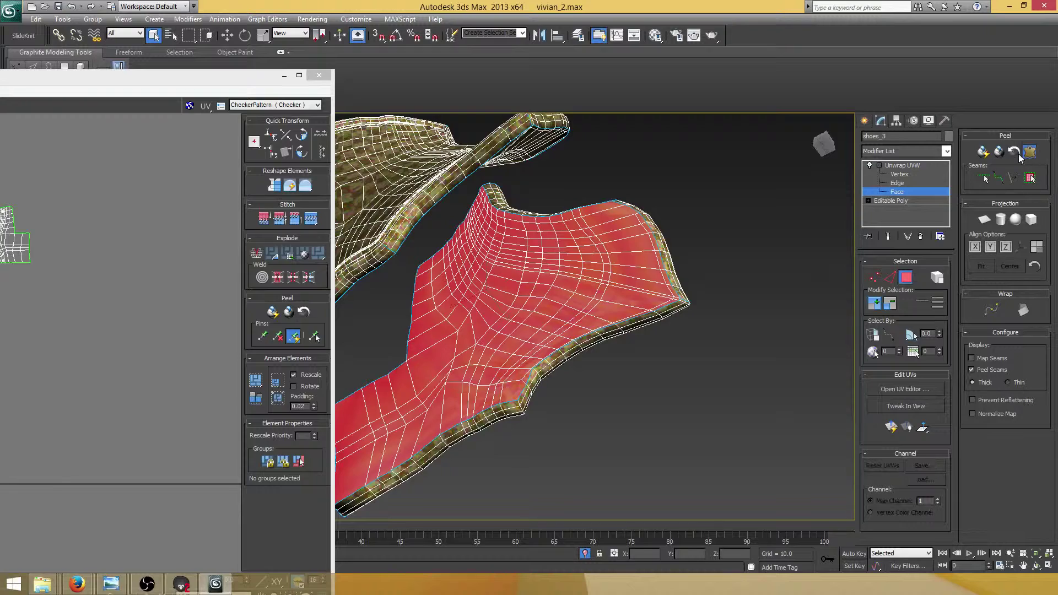
Pelt map the selected surface, commit the result, and bring the UV editor back into view.
left_click(1031, 151)
left_click(506, 182)
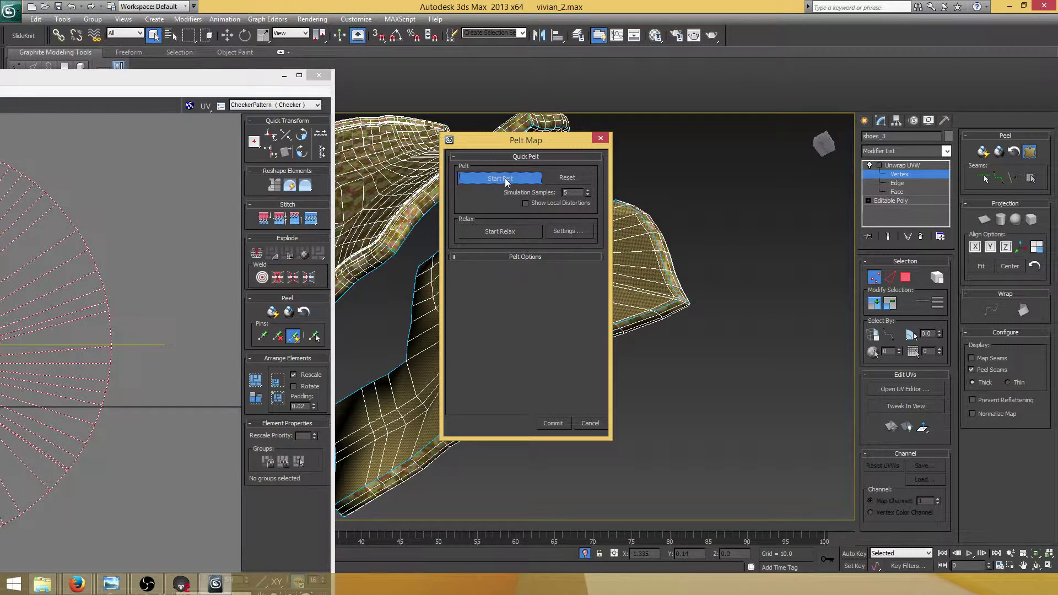
left_click(553, 423)
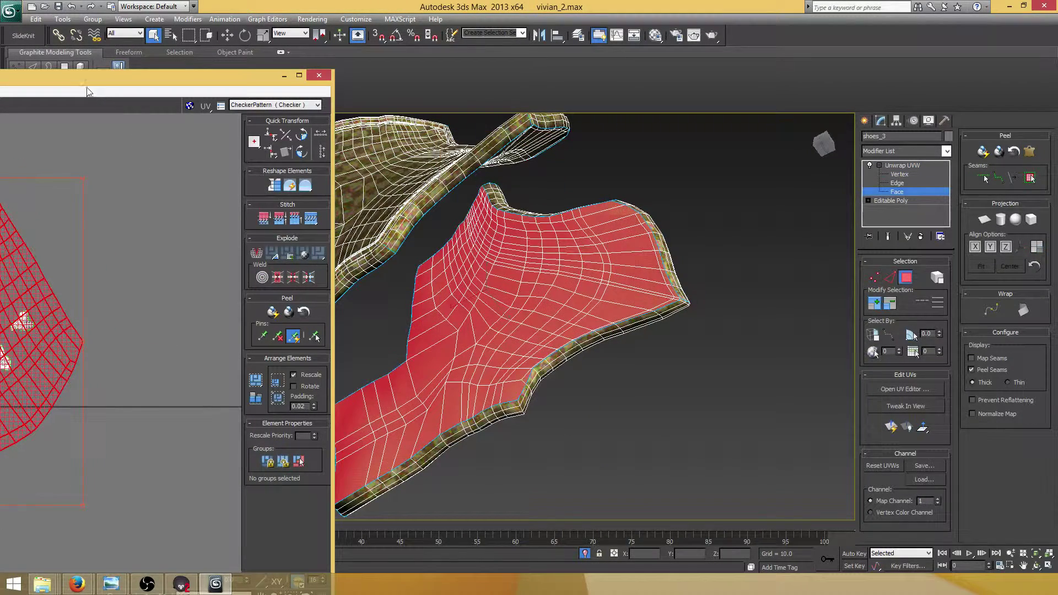
left_click_drag(87, 73, 592, 20)
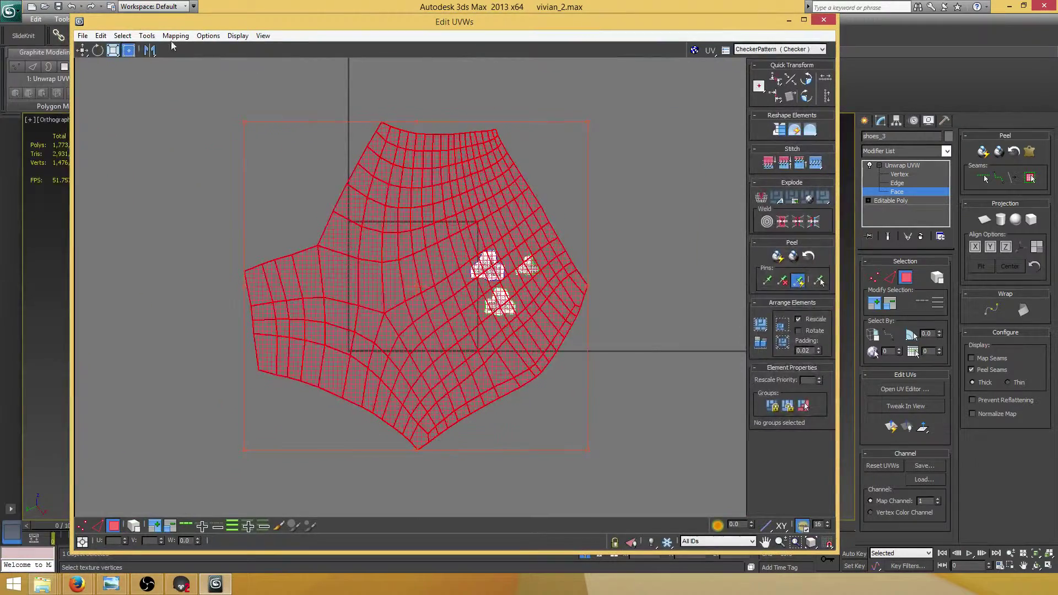
Relax the new shell with the Relax Tool set to Relax By Face Angles, and close the tool.
left_click(147, 35)
left_click(74, 220)
left_click(122, 68)
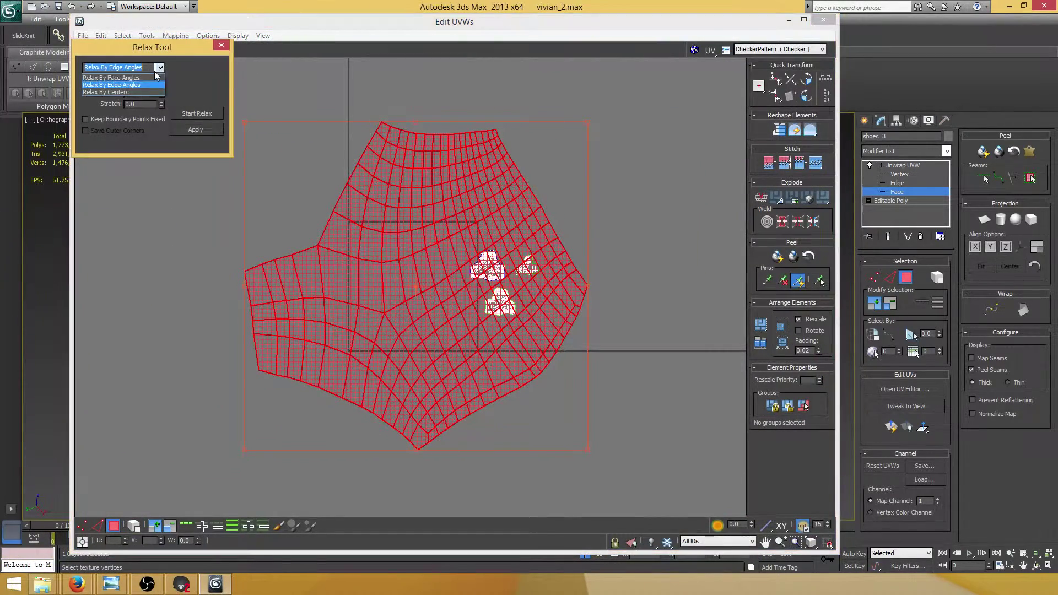
left_click(119, 75)
left_click(195, 114)
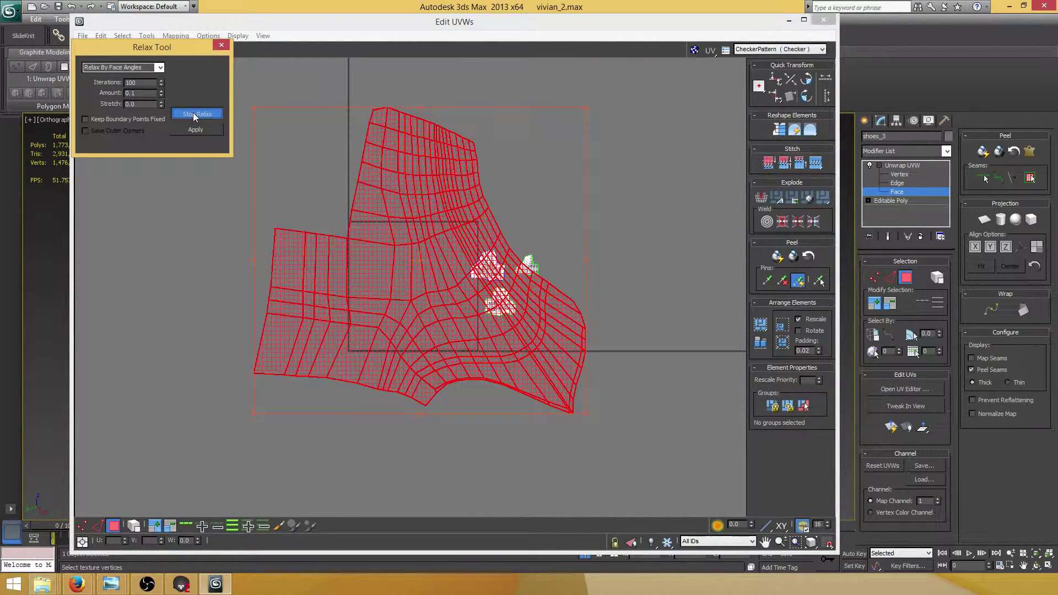
left_click(196, 114)
left_click(221, 45)
Scale the relaxed shell down, move it beside the other shells, and rotate it about 14 degrees to straighten it.
middle_click_drag(604, 160, 609, 150)
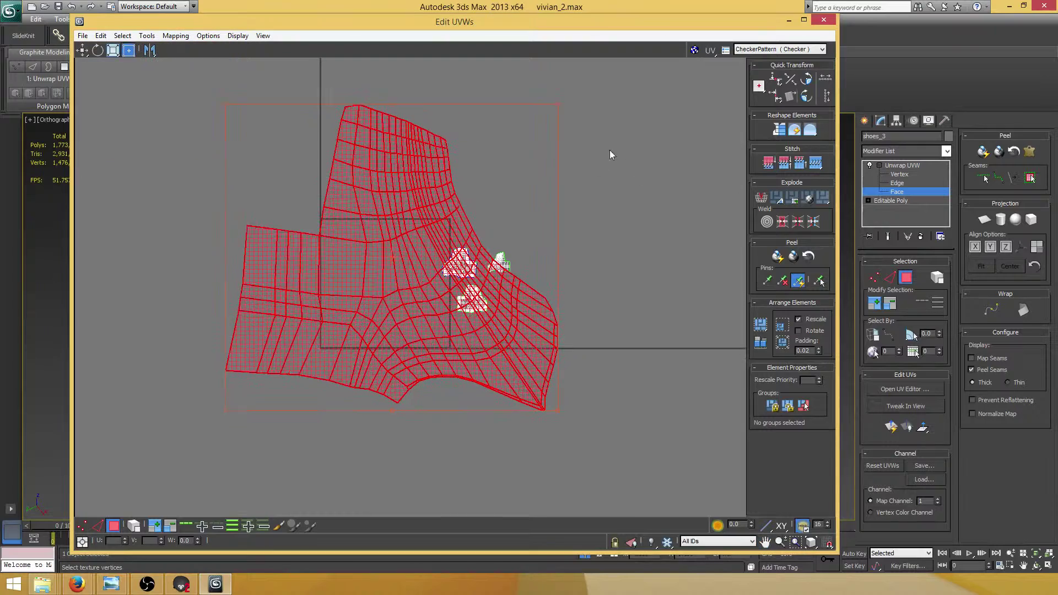
left_click_drag(559, 106, 307, 358, "ctrl")
left_click_drag(263, 376, 531, 258)
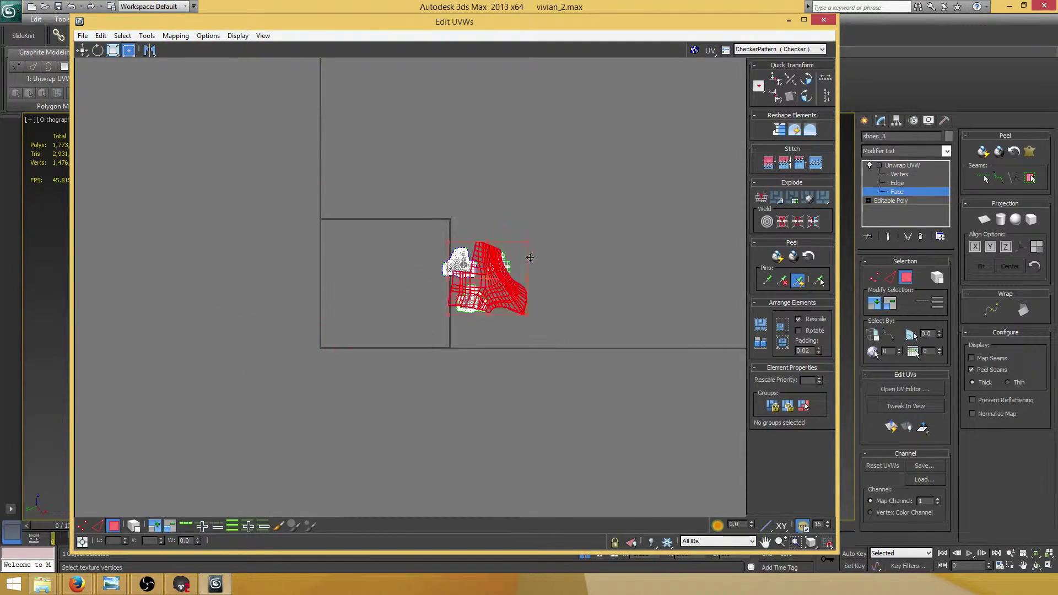
scroll(530, 257, "up", 5)
middle_click_drag(549, 151, 528, 169)
left_click_drag(516, 167, 492, 172)
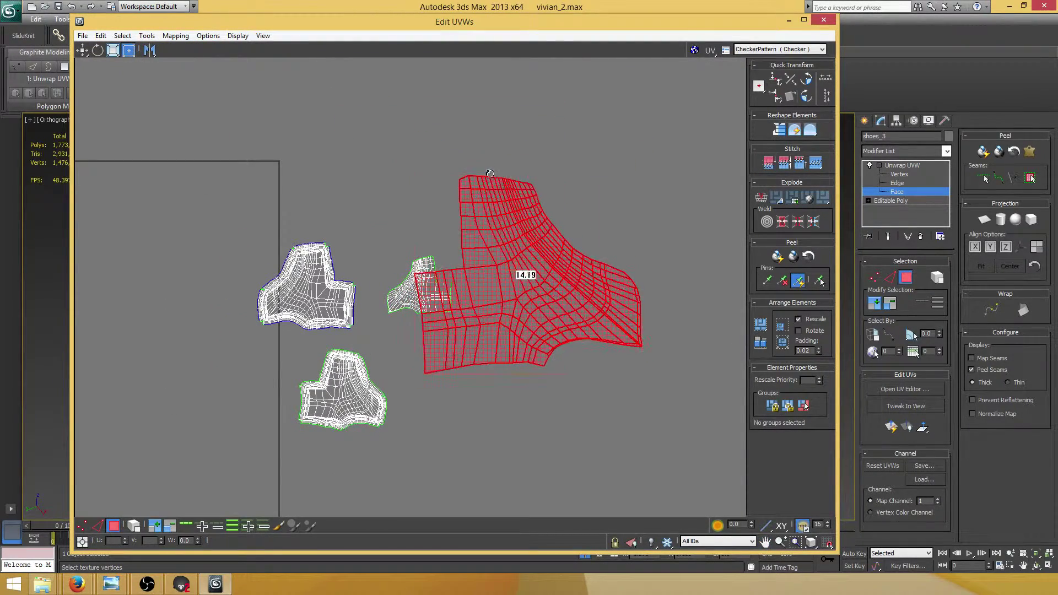
Shrink the shell further to match its neighbours, position it below the other unbordered shell, and clear the selection.
left_click_drag(505, 215, 460, 265)
left_click_drag(599, 225, 446, 342, "ctrl")
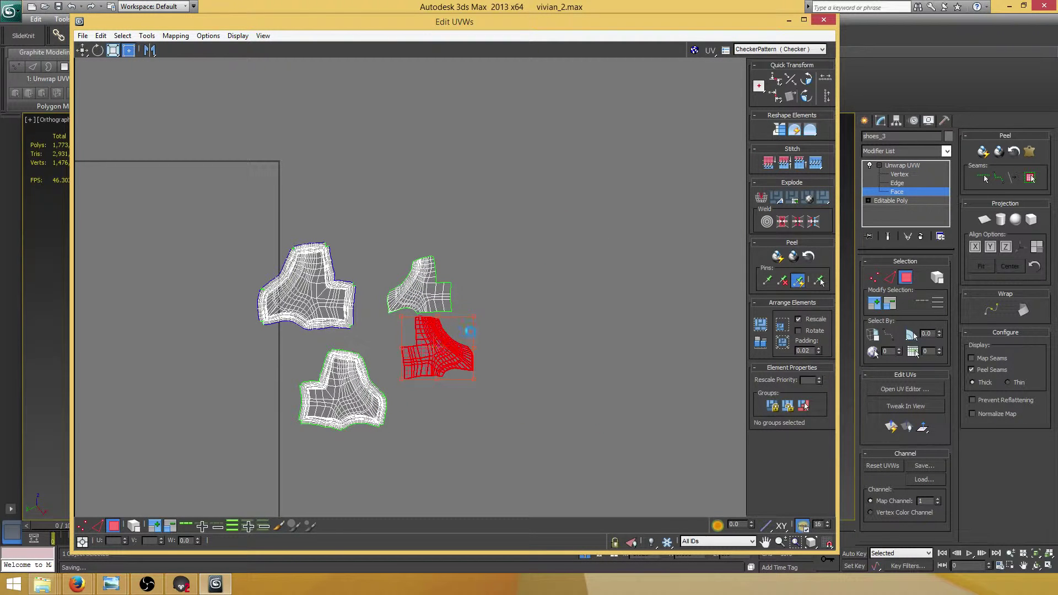
scroll(490, 300, "up", 2)
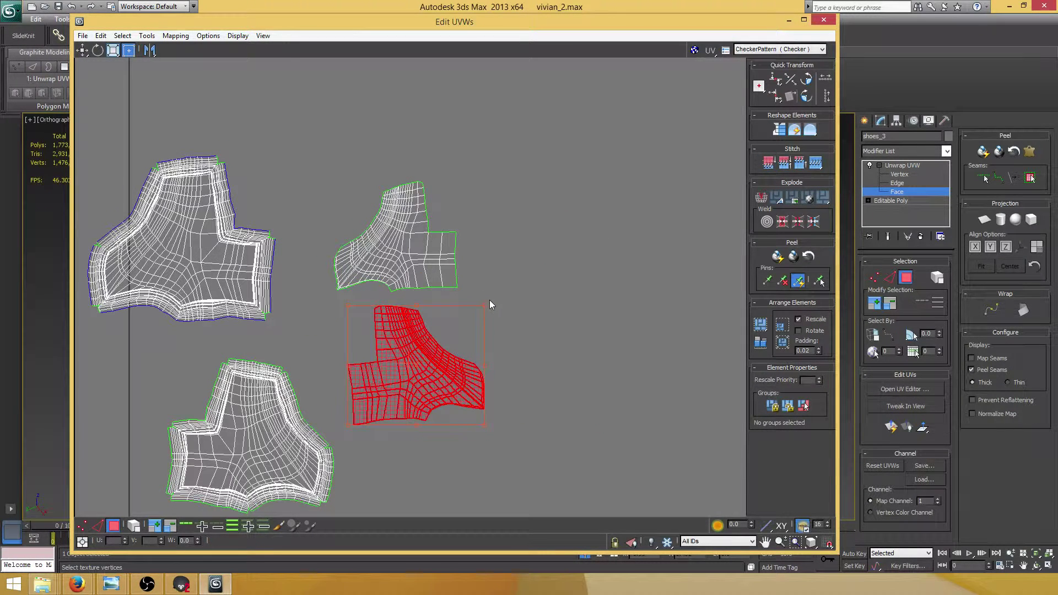
scroll(489, 287, "up", 3)
left_click_drag(490, 290, 402, 332, "ctrl")
left_click(409, 280)
Move the UV editor aside and examine the checker pattern on both shoe pieces with the edge overlay hidden.
left_click_drag(549, 24, 74, 77)
scroll(603, 292, "up", 2)
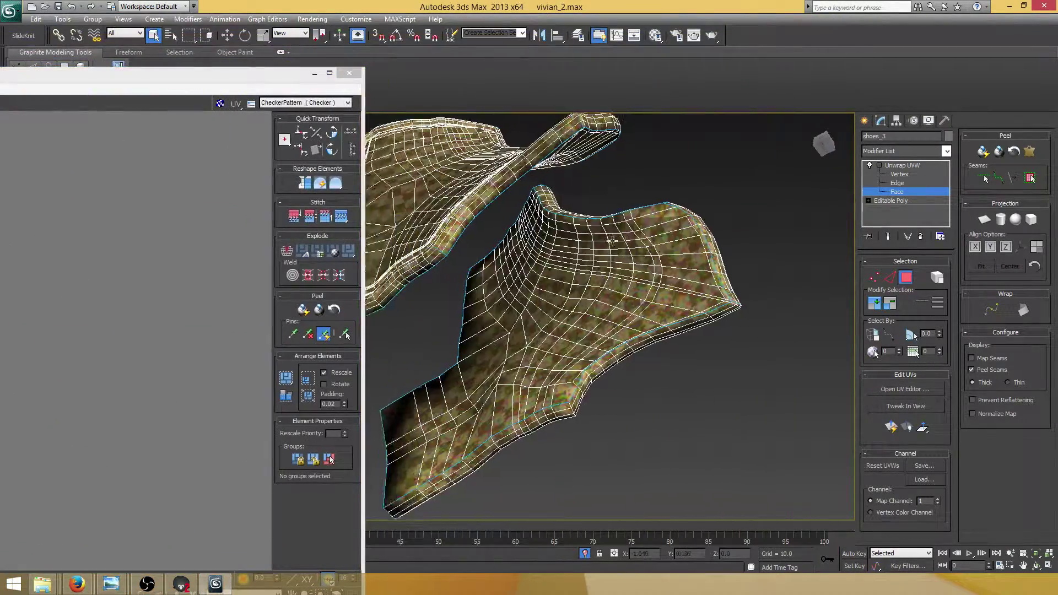
scroll(606, 309, "down", 3)
mouse_move(645, 336)
middle_mouse_down("alt")
mouse_move(533, 296)
mouse_move(723, 258)
middle_mouse_up("alt")
scroll(606, 315, "up", 2)
key("F3")
key("F3")
key("F4")
scroll(568, 305, "down", 4)
scroll(534, 296, "up", 5)
Collapse the Unwrap UVW modifier into the Editable Poly and exit isolation to show the whole character.
left_click(878, 166)
right_click(879, 164)
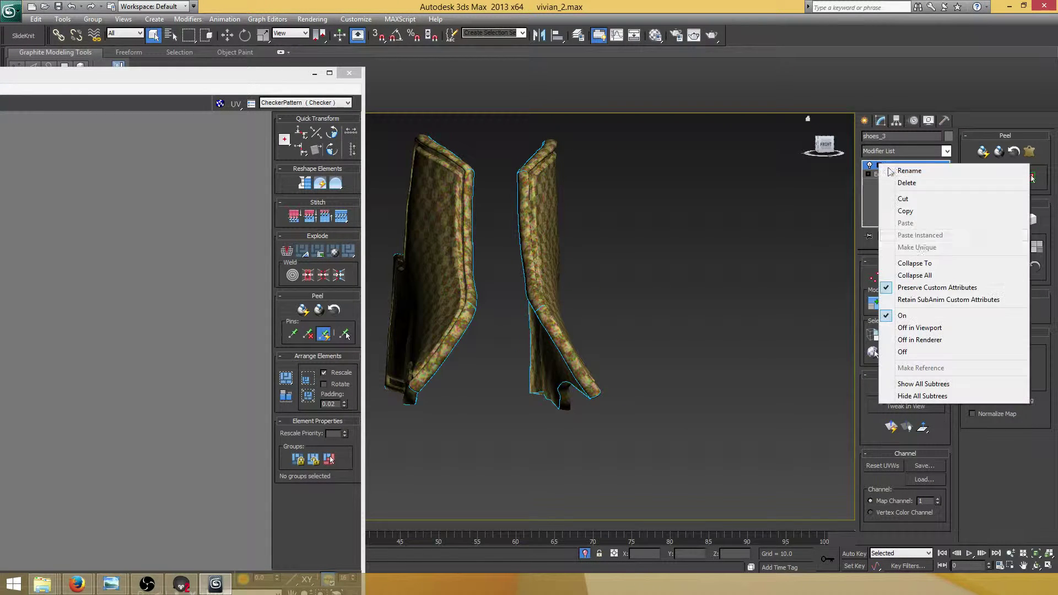
left_click(920, 264)
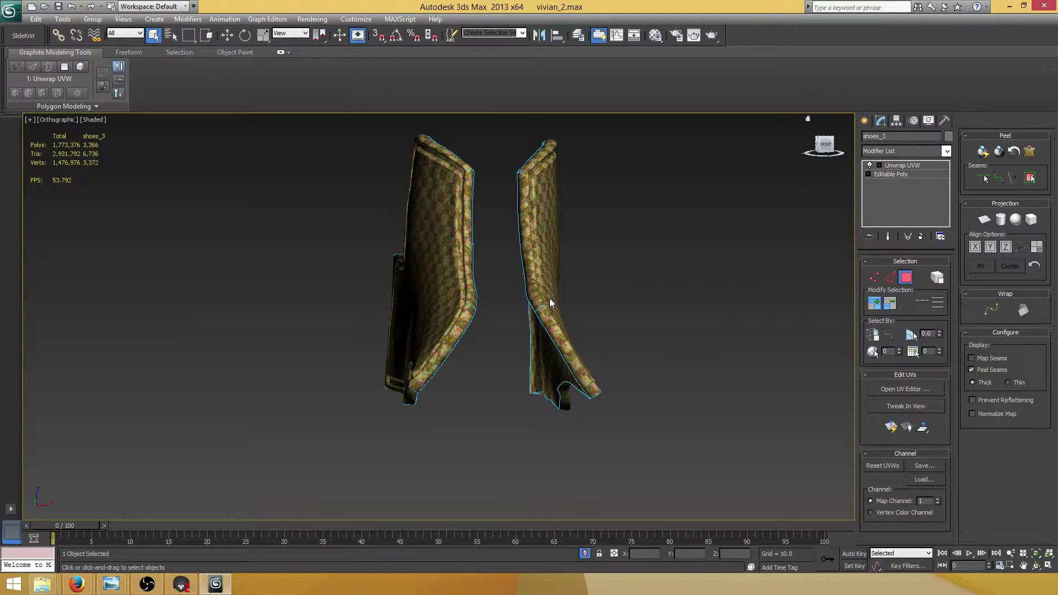
middle_click_drag(643, 270, 562, 257, "alt")
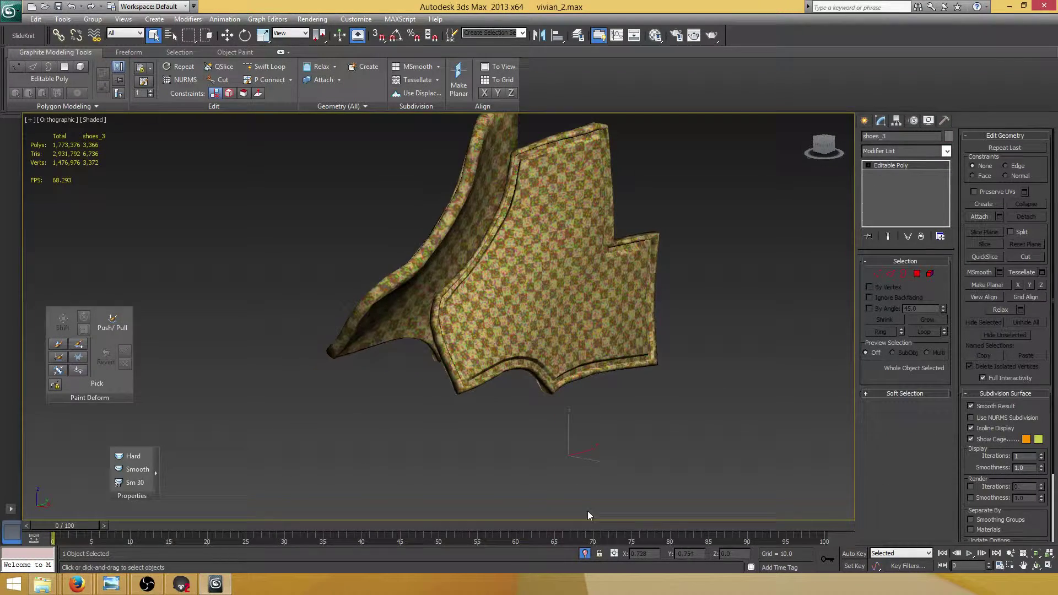
left_click(585, 553)
Deselect the shoe piece, bring up the Material Editor, and assign the 09 - Default checker material to the boot's lace hooks.
middle_click_drag(547, 308, 551, 381, "alt")
scroll(563, 327, "down", 3)
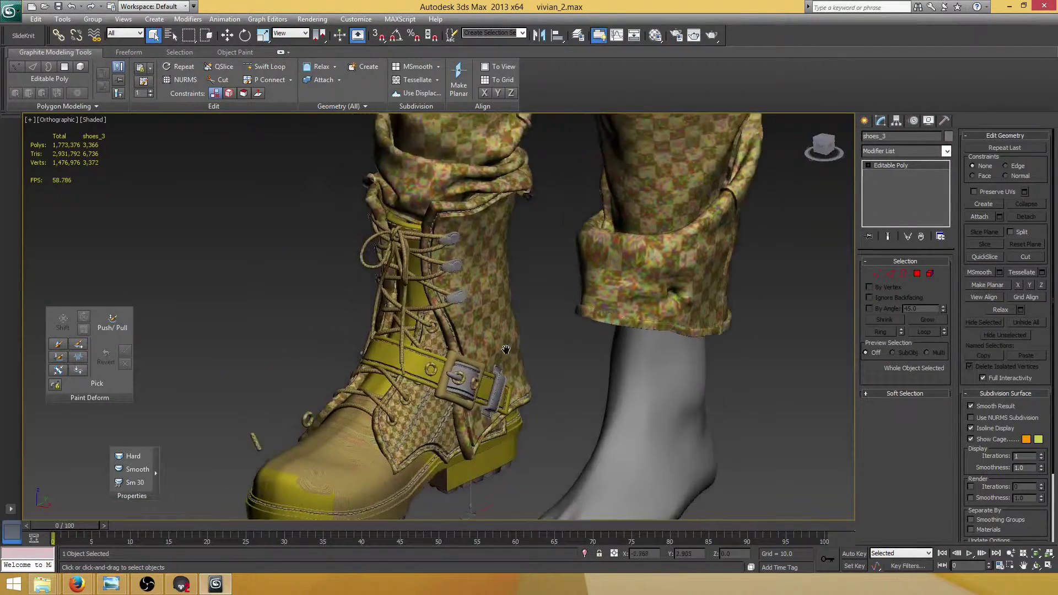
scroll(546, 364, "up", 4)
middle_click_drag(532, 345, 639, 333, "alt")
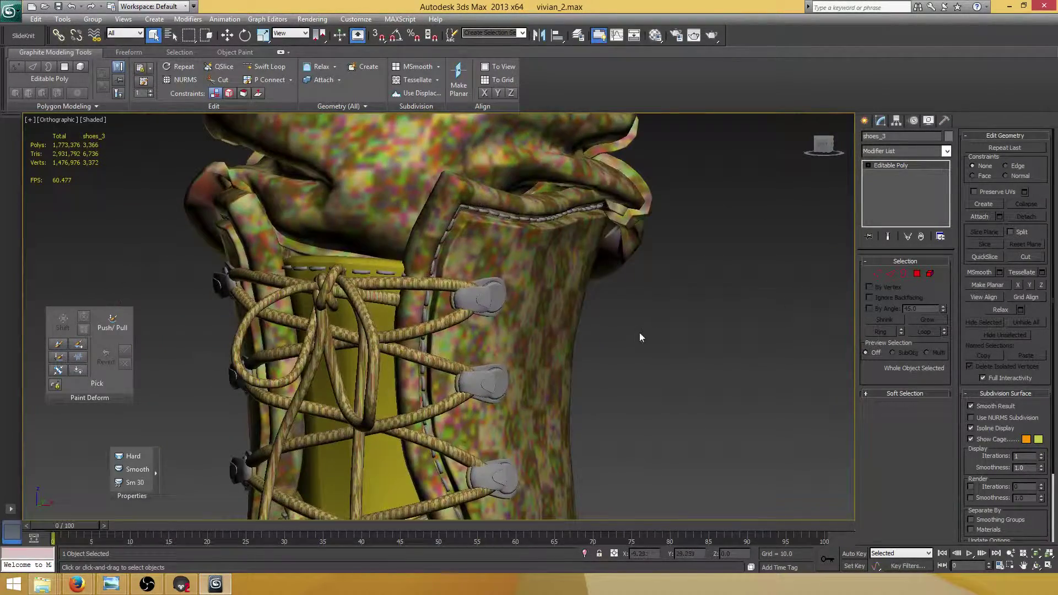
left_click(611, 374)
middle_click_drag(611, 373, 571, 323, "alt")
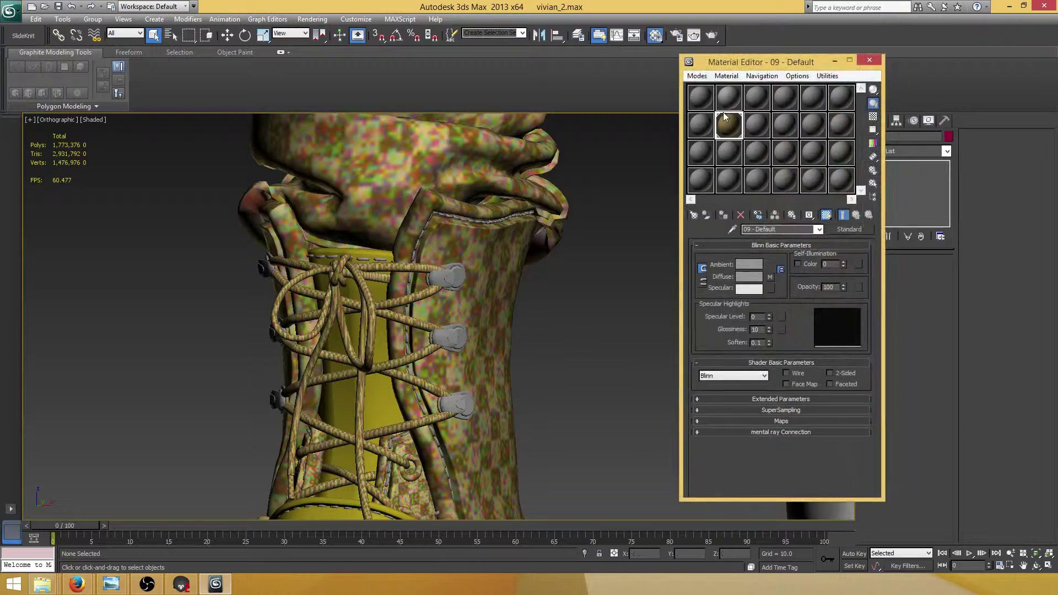
left_click_drag(729, 125, 472, 290)
Assign the 09 - Default checker material to the remaining grey parts of the lace hooks, including the small inset and outer plate.
scroll(480, 272, "up", 3)
mouse_move(513, 265)
middle_mouse_down()
mouse_move(479, 272)
mouse_move(529, 272)
middle_mouse_up()
scroll(485, 270, "down", 2)
scroll(530, 272, "up", 2)
key("z")
scroll(442, 235, "up", 5)
middle_click_drag(439, 369, 428, 229)
scroll(441, 237, "up", 10)
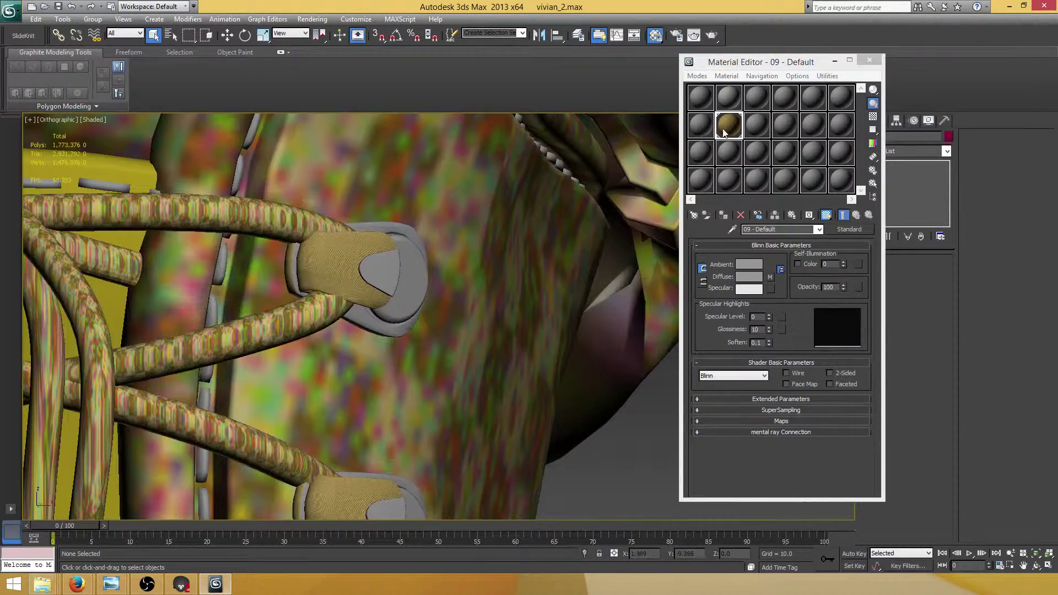
left_click_drag(724, 132, 383, 274)
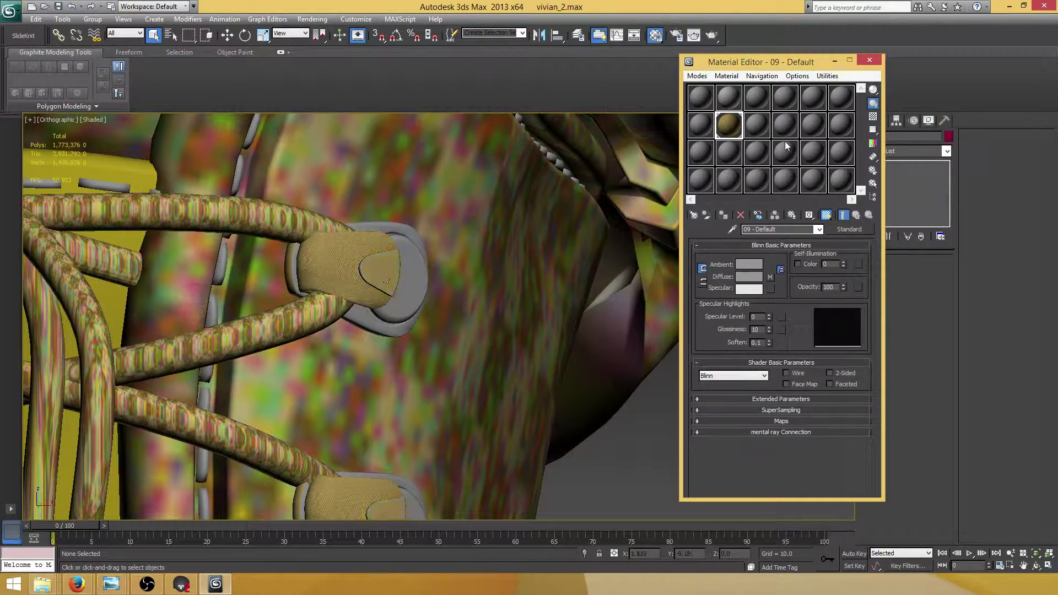
left_click_drag(731, 119, 415, 276)
left_click_drag(735, 124, 379, 227)
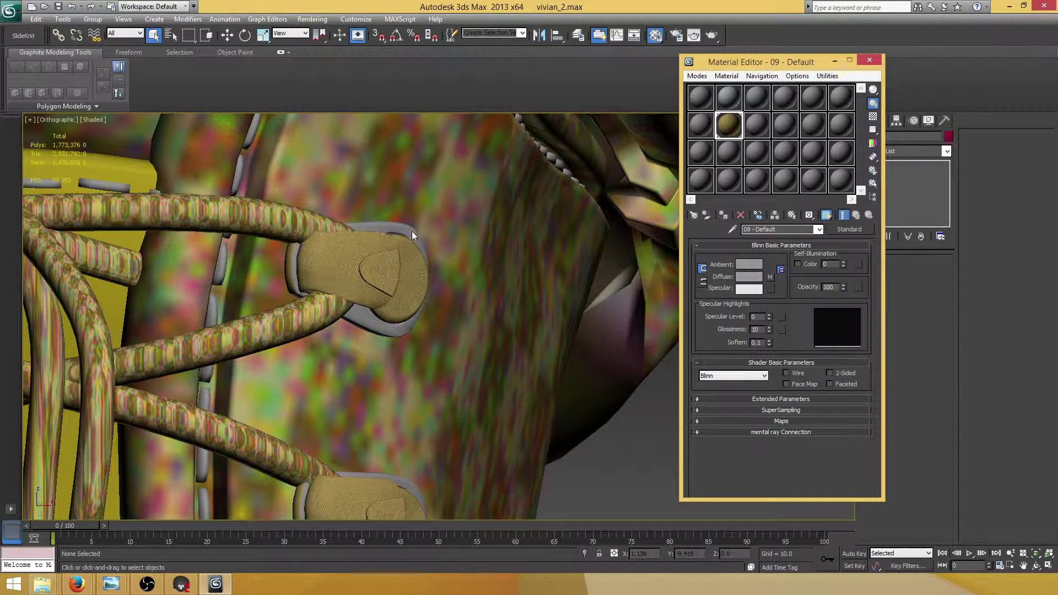
Select the boot's shoes_2 part and assign the 09 - Default checker material to the grey front sole.
scroll(490, 251, "down", 5)
key("z")
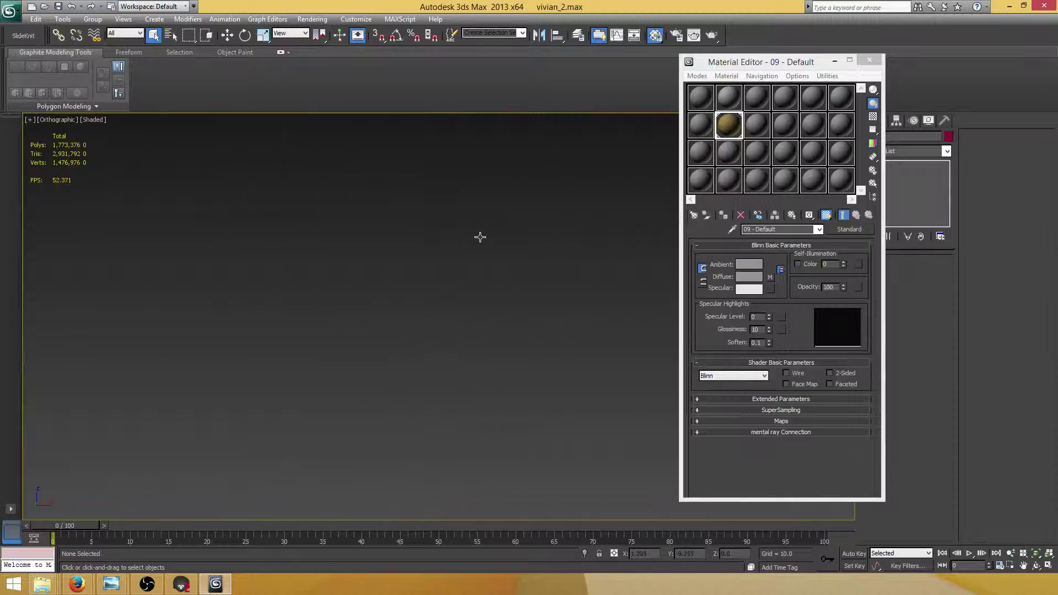
scroll(476, 144, "up", 3)
middle_click_drag(480, 237, 468, 110)
scroll(431, 218, "up", 6)
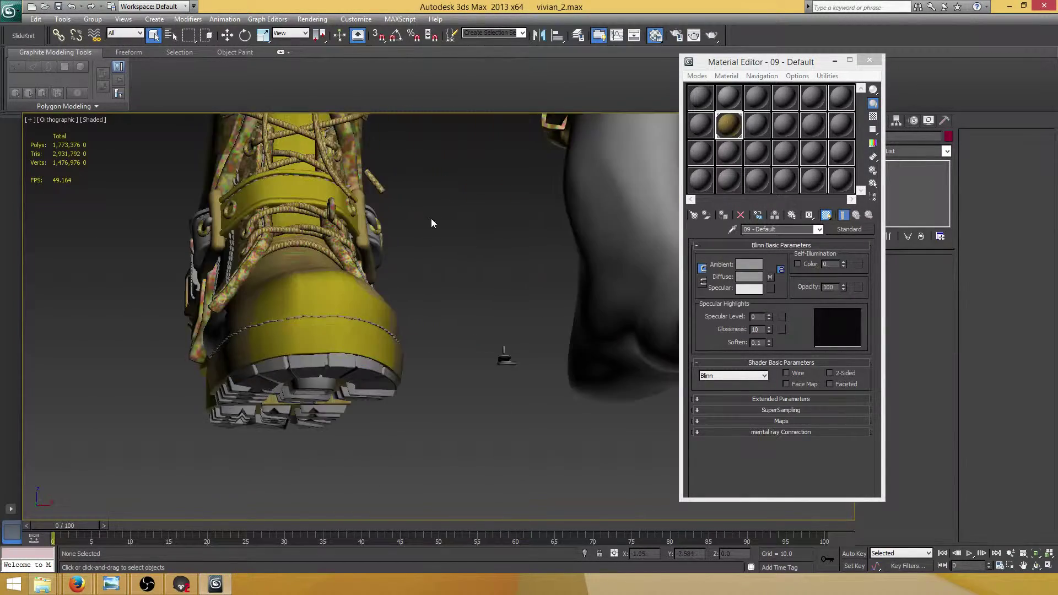
left_click(438, 213)
middle_click_drag(439, 213, 462, 176, "alt")
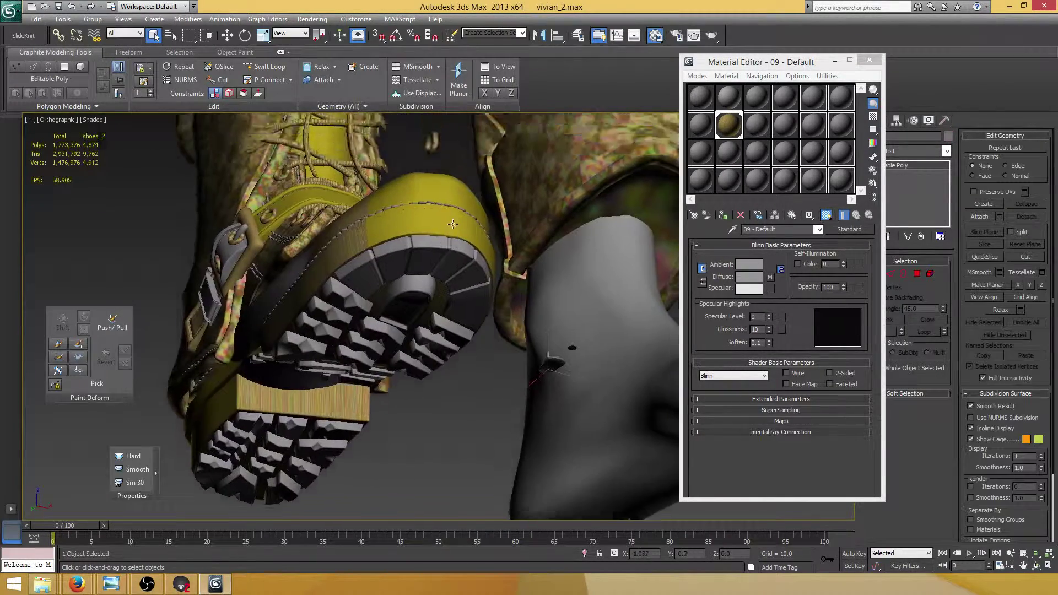
scroll(462, 176, "up", 3)
left_click_drag(735, 118, 448, 241)
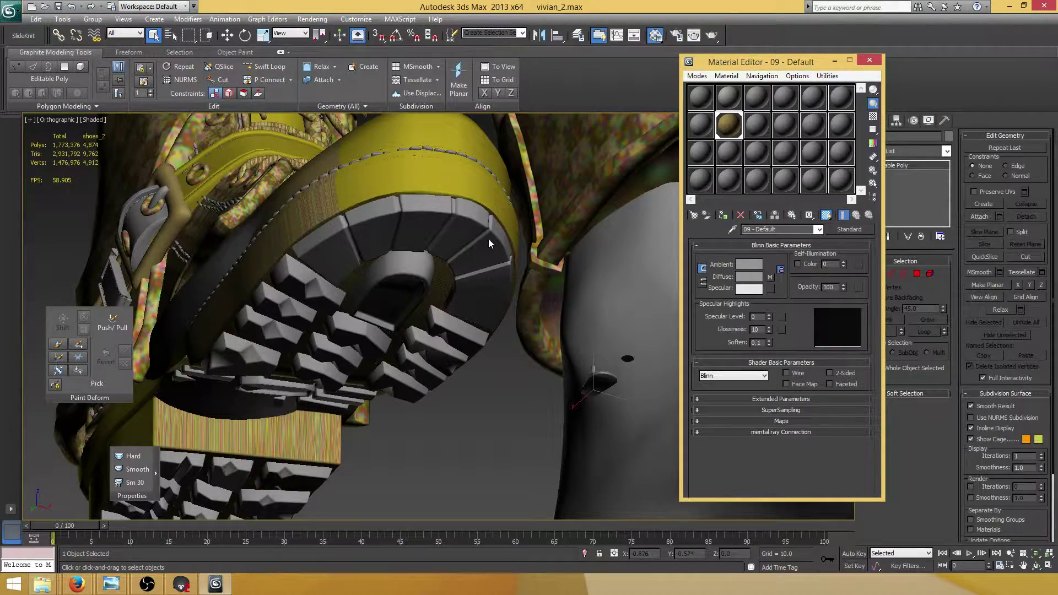
Assign the 09 - Default checker material to the ankle strap's buckle prong and the grey strap section inside the buckle.
scroll(488, 242, "down", 6)
middle_click_drag(488, 242, 342, 270, "alt")
scroll(551, 280, "up", 3)
scroll(435, 248, "up", 5)
middle_click_drag(435, 248, 482, 253, "alt")
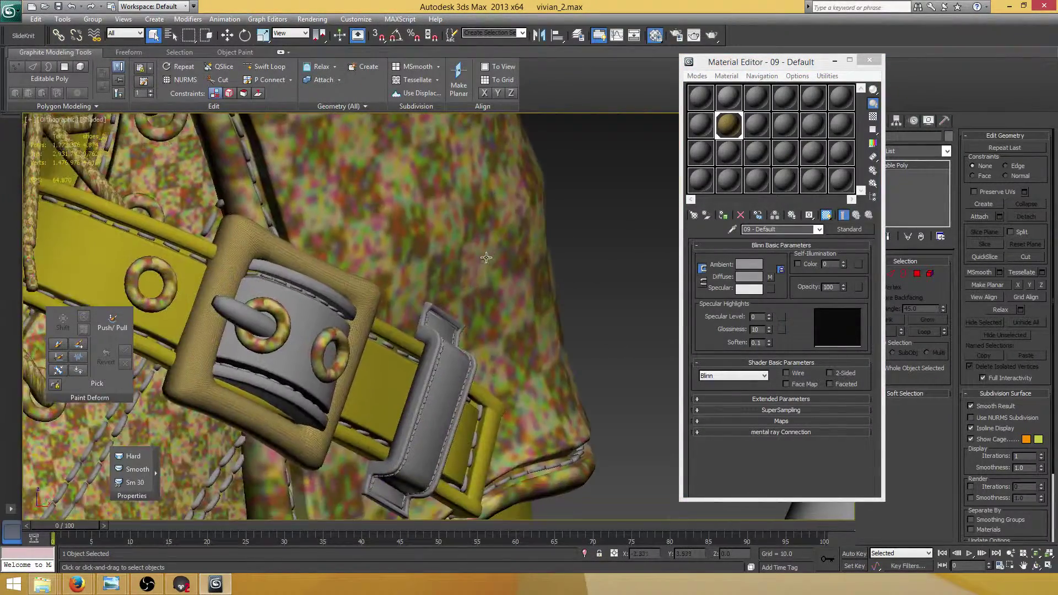
left_click(742, 128)
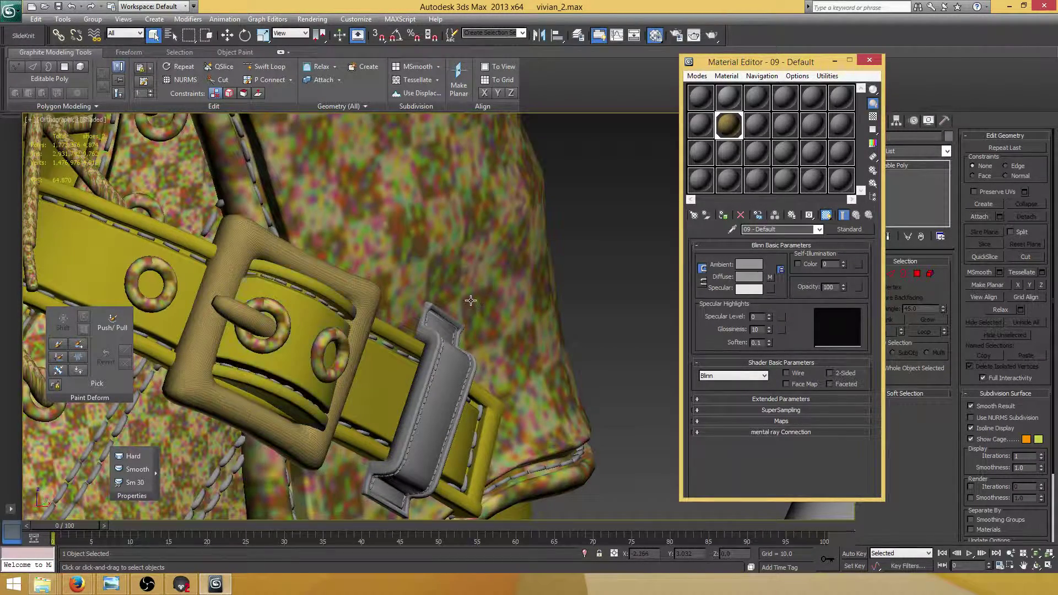
Assign the 09 - Default checker material to the grey strap loop beside the ankle buckle and close the Material Editor.
middle_click_drag(470, 301, 522, 259)
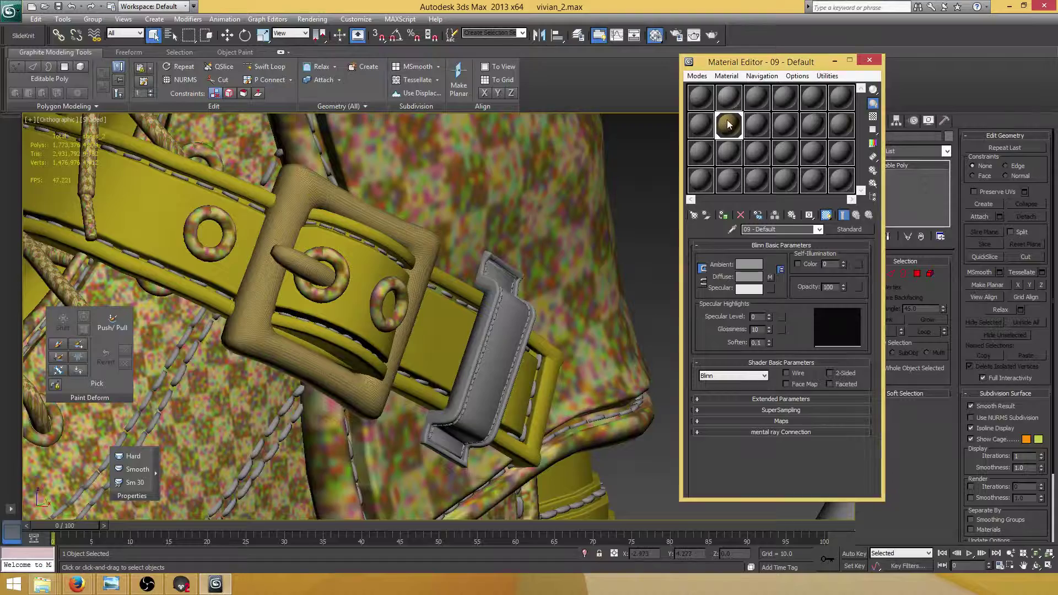
left_click_drag(728, 122, 510, 322)
scroll(496, 309, "up", 6)
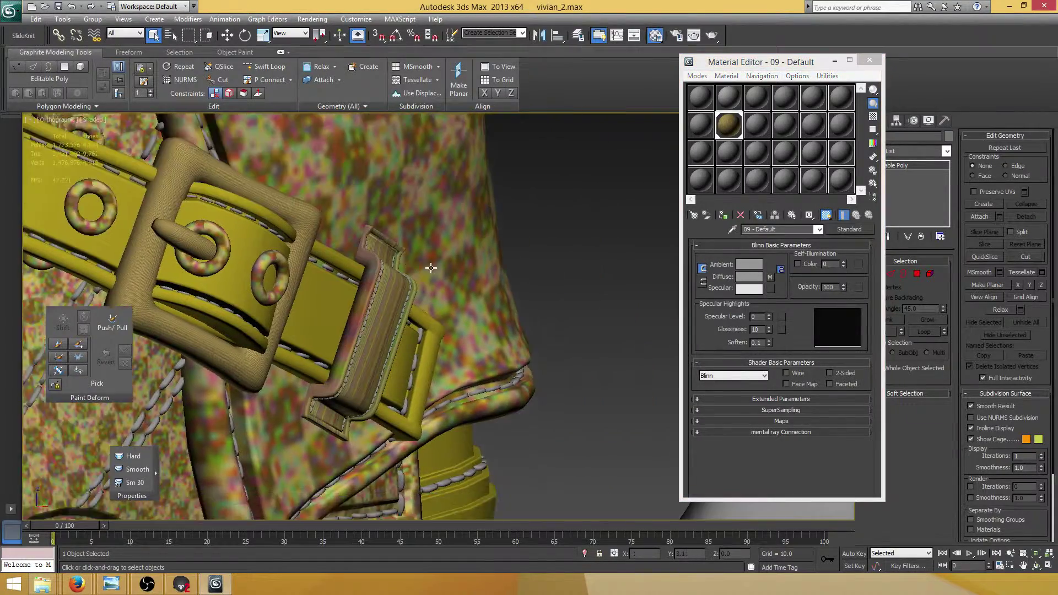
middle_click_drag(421, 256, 406, 236)
left_click(870, 59)
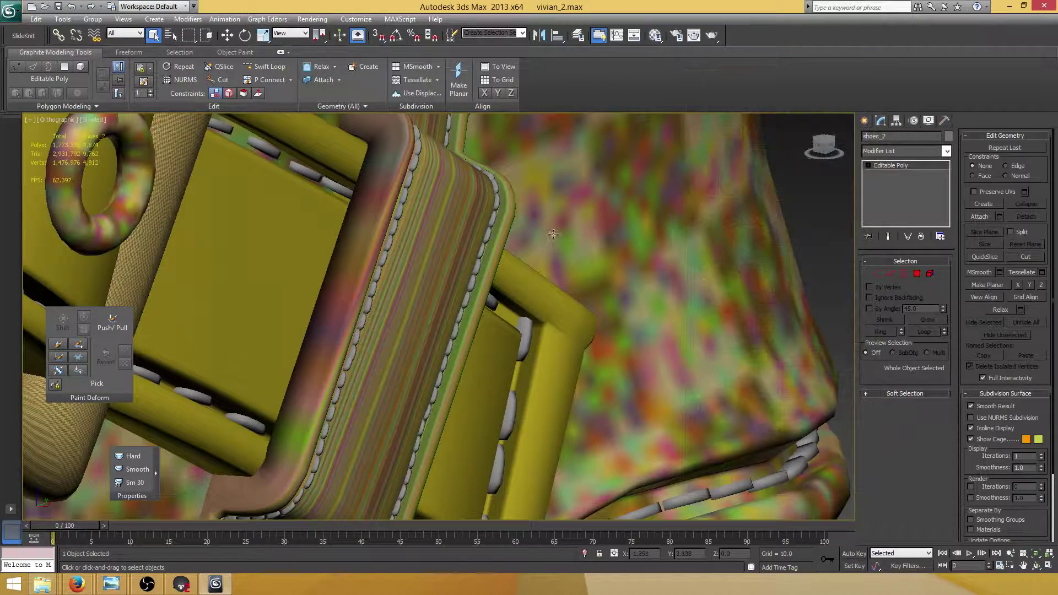
Examine the checker pattern on the boot, ankle strap and trouser legs from several angles, with nothing selected.
scroll(551, 222, "down", 5)
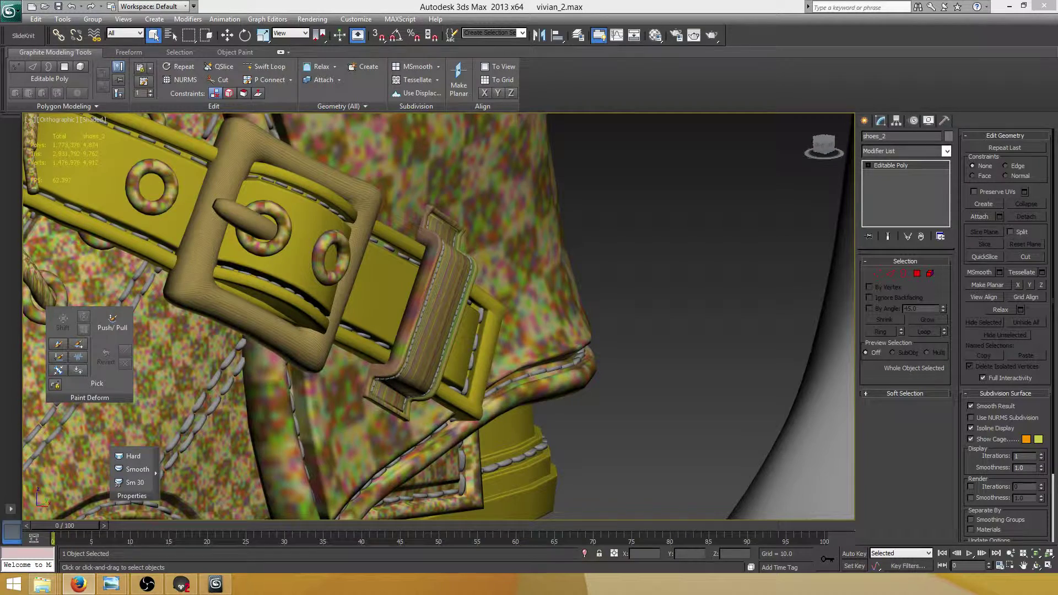
scroll(535, 257, "down", 2)
scroll(535, 257, "down", 5)
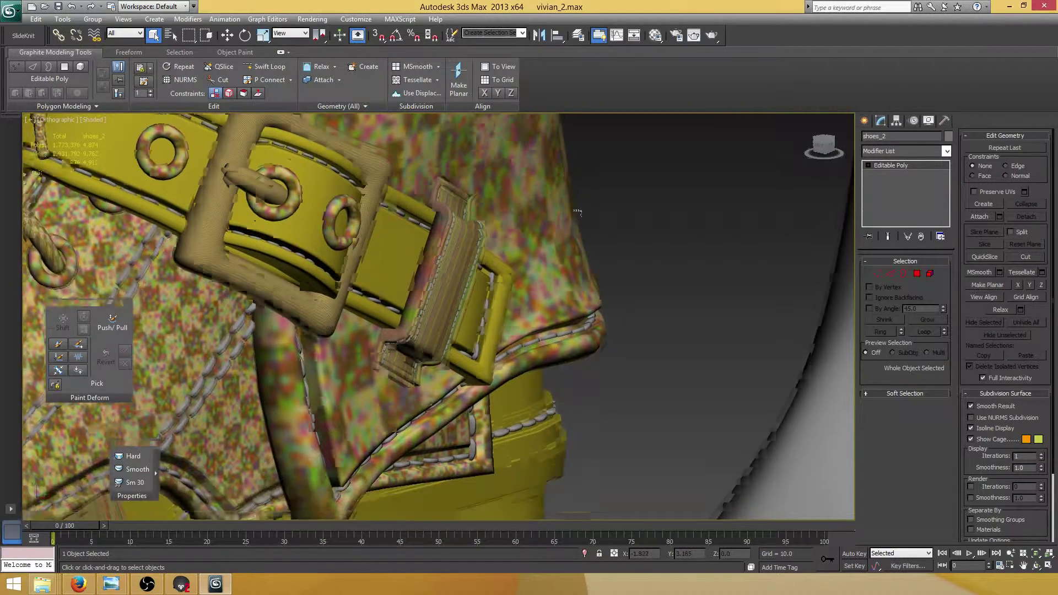
scroll(517, 271, "up", 2)
middle_click_drag(445, 254, 557, 312)
scroll(552, 312, "down", 4)
middle_click_drag(493, 309, 546, 270, "alt")
scroll(560, 300, "up", 4)
scroll(561, 303, "down", 3)
scroll(577, 301, "down", 3)
scroll(568, 255, "up", 2)
scroll(543, 273, "down", 4)
middle_click_drag(543, 274, 546, 303)
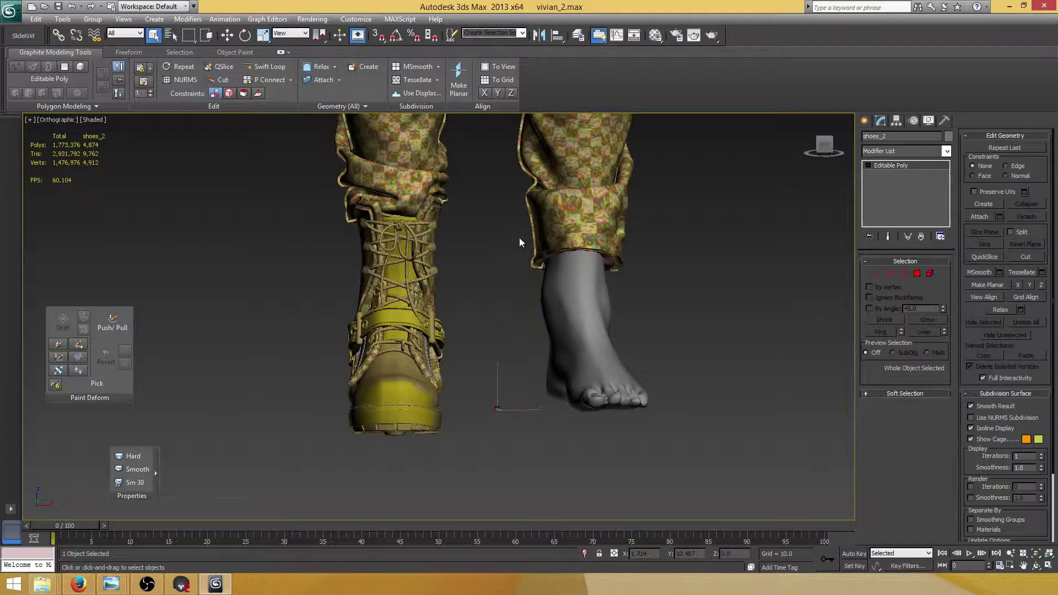
scroll(519, 242, "up", 4)
scroll(501, 230, "down", 4)
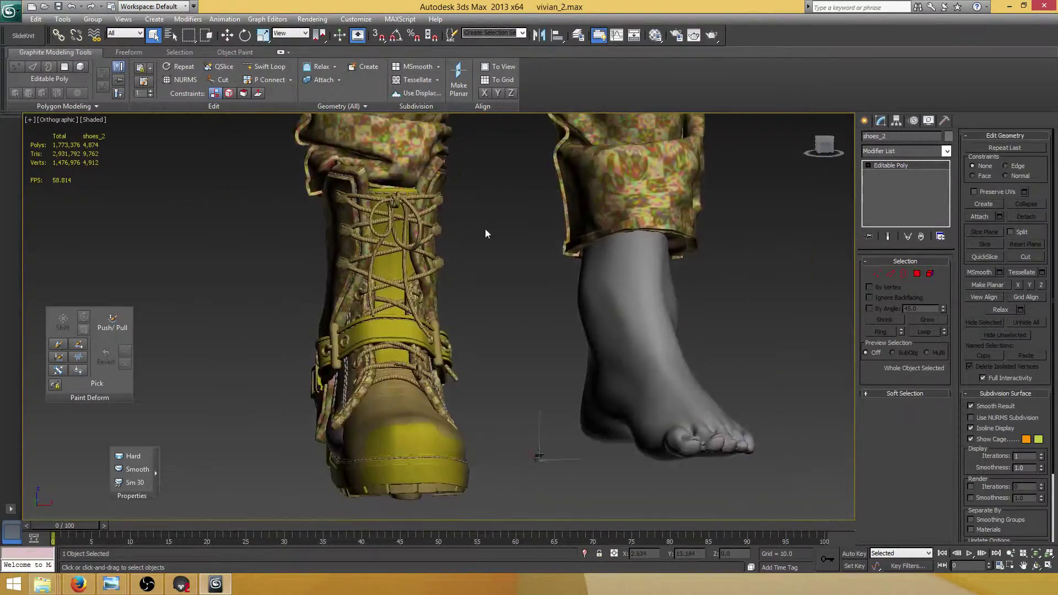
scroll(491, 313, "up", 4)
left_click(556, 314)
scroll(579, 321, "up", 4)
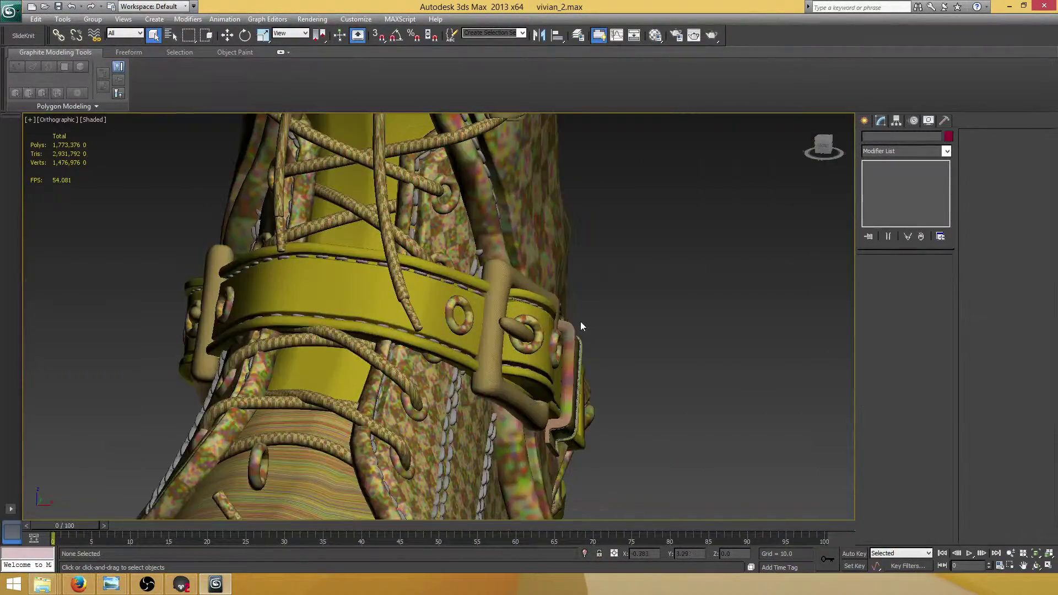
middle_click_drag(581, 319, 522, 327, "alt")
key("z")
scroll(387, 277, "up", 4)
middle_click_drag(385, 306, 377, 118)
scroll(387, 277, "up", 2)
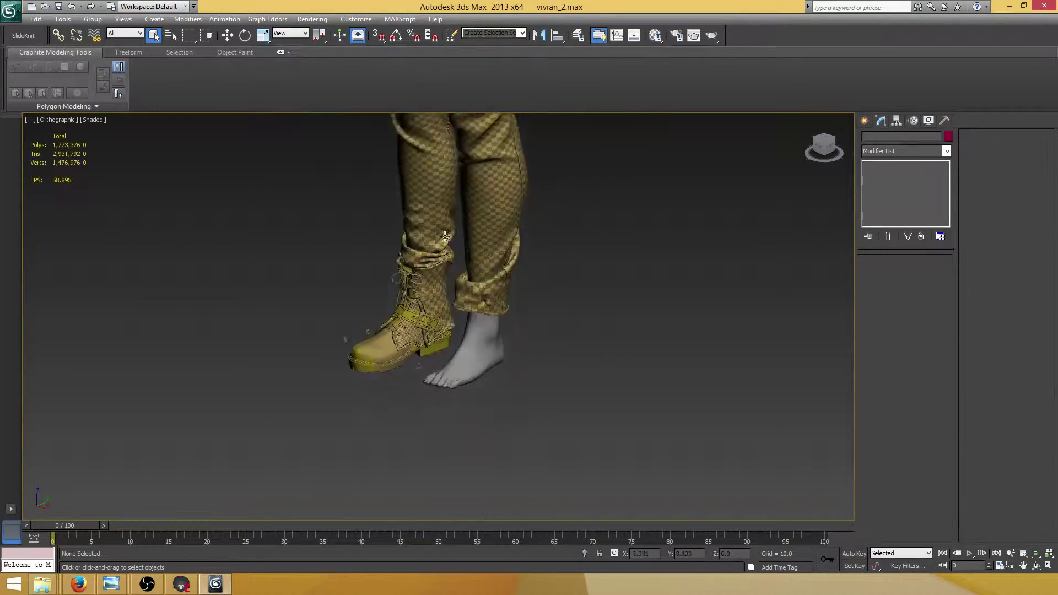
Select the strap loop beside the ankle buckle and display the model shaded with edged faces.
middle_click_drag(411, 325, 452, 326, "alt")
scroll(451, 326, "up", 8)
left_click(470, 358)
scroll(516, 332, "down", 3)
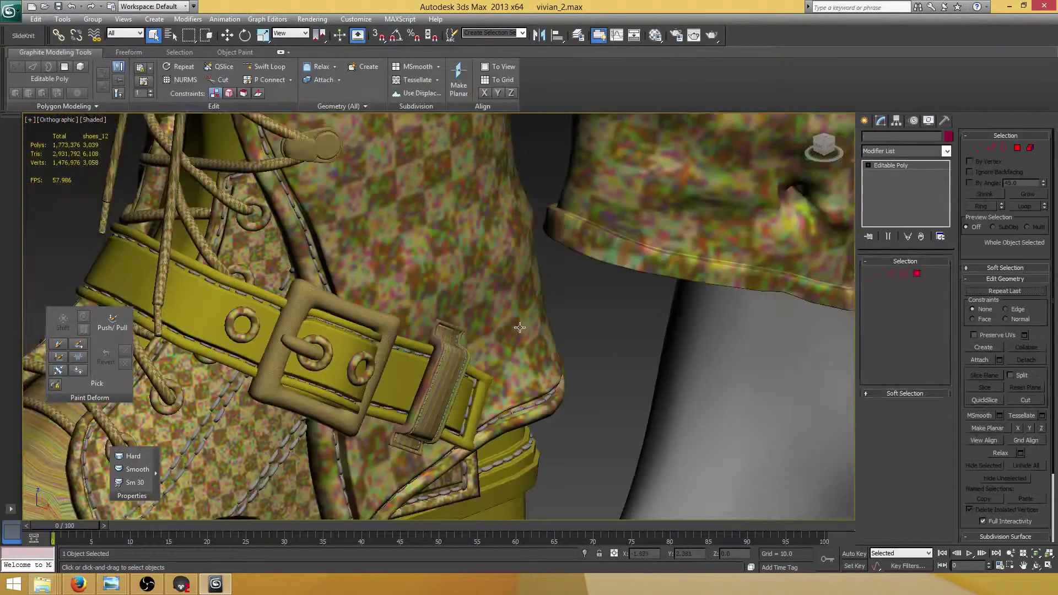
middle_click_drag(516, 333, 526, 297)
key("F4")
key("F3")
key("F3")
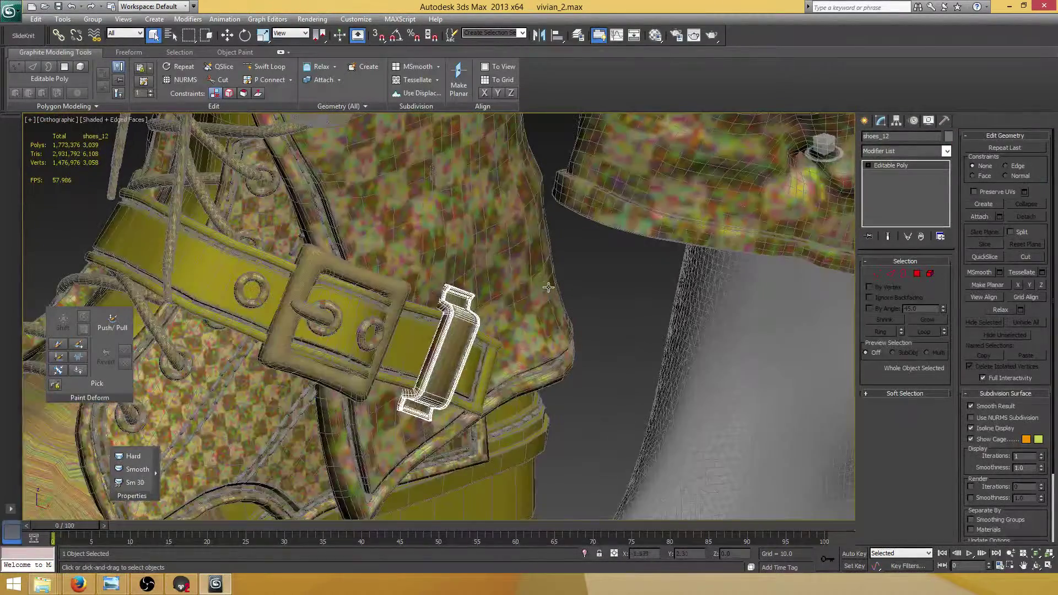
Add an Unwrap UVW modifier to the strap loop at Face level, with Map Seams and Normalize Map turned off.
left_click(947, 152)
left_click_drag(948, 213, 935, 429)
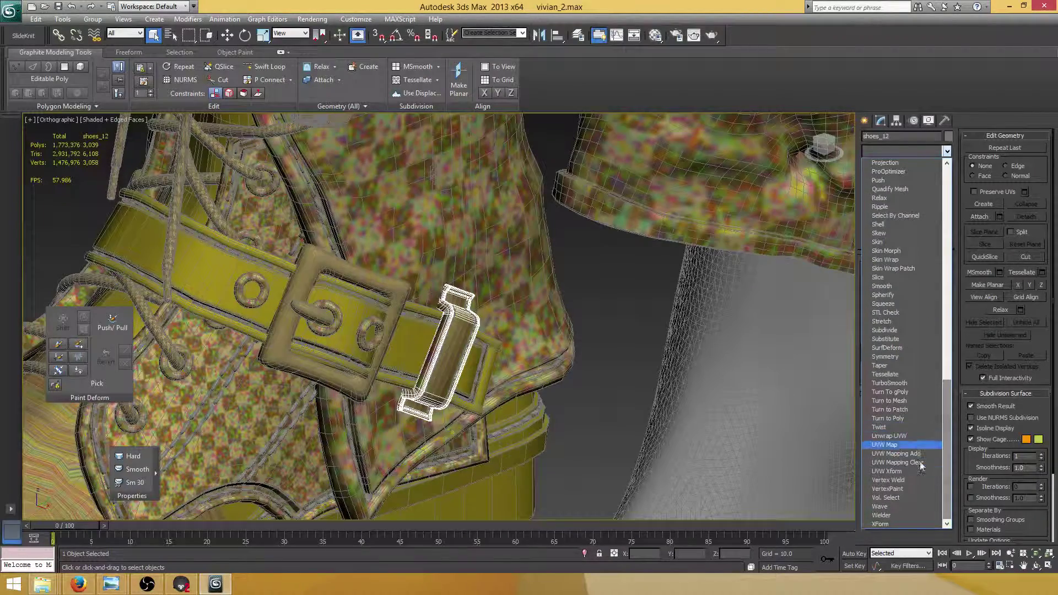
left_click(890, 436)
left_click(880, 166)
left_click(896, 192)
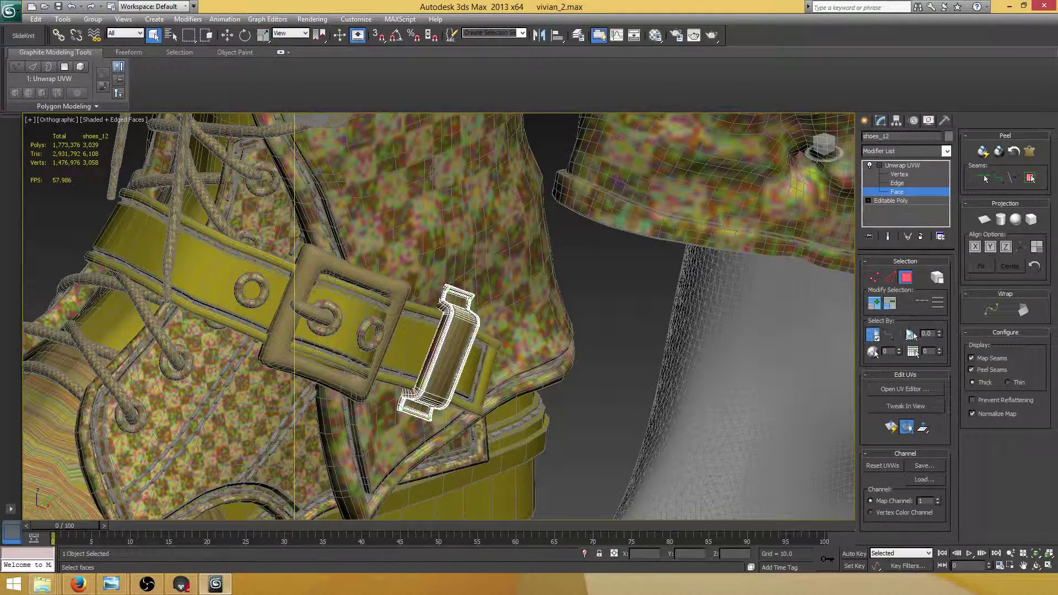
left_click(987, 359)
left_click(983, 414)
Open the UV Editor for the strap loop and isolate the selected object in the viewport.
left_click(905, 389)
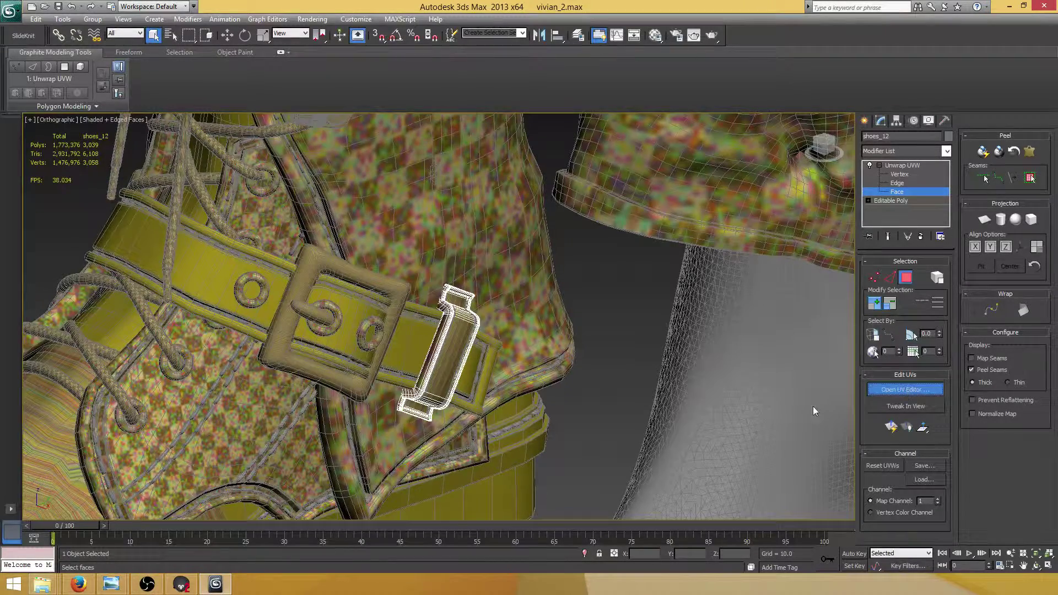
scroll(468, 365, "down", 5)
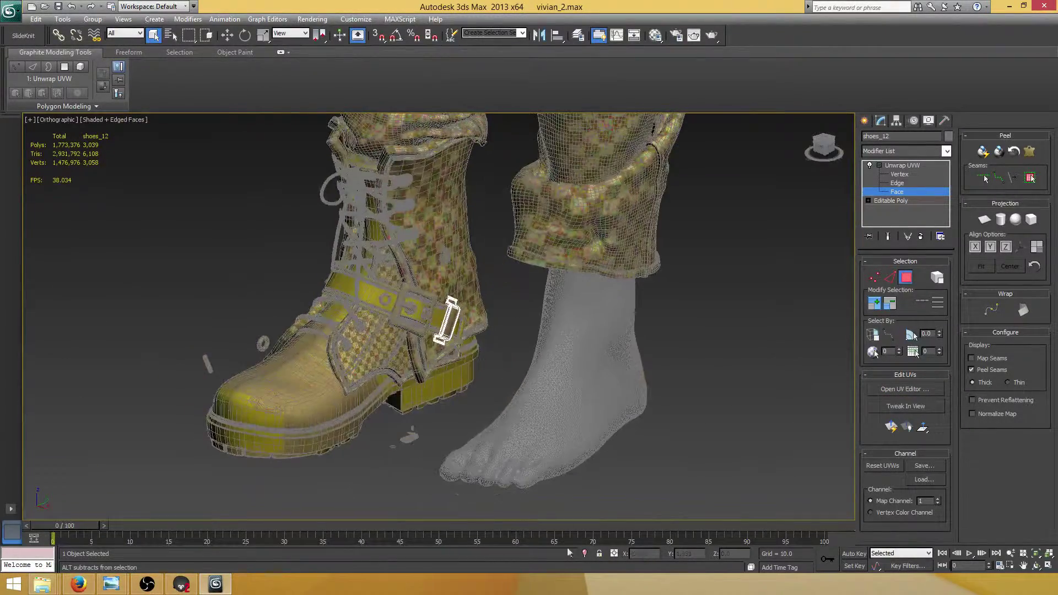
left_click(585, 554)
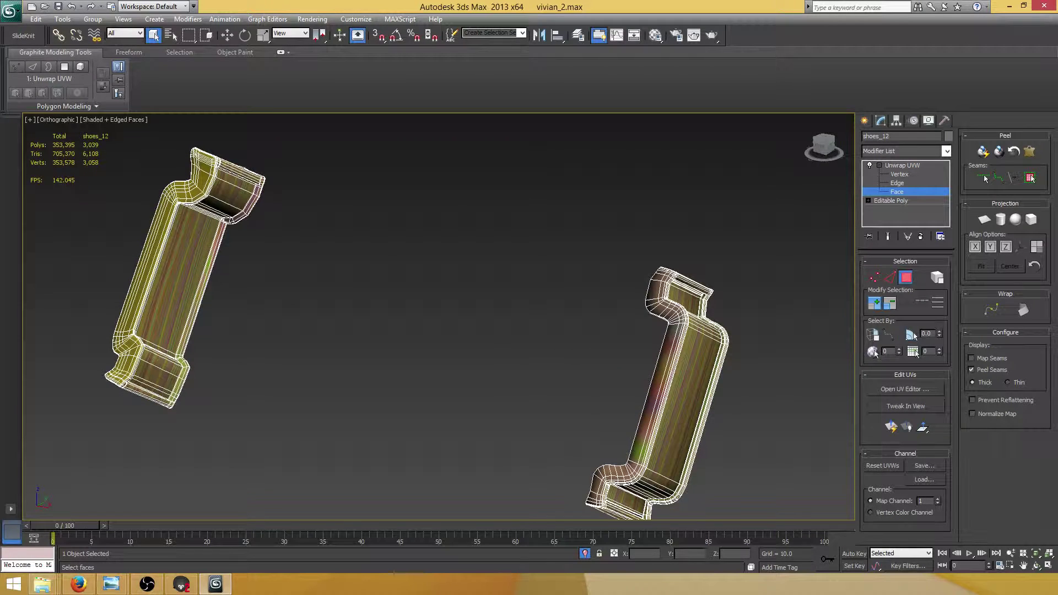
Hide the checker background in the UV Editor and move the editor window clear of the strap loops.
left_click_drag(0, 73, 385, 79)
left_click(425, 108)
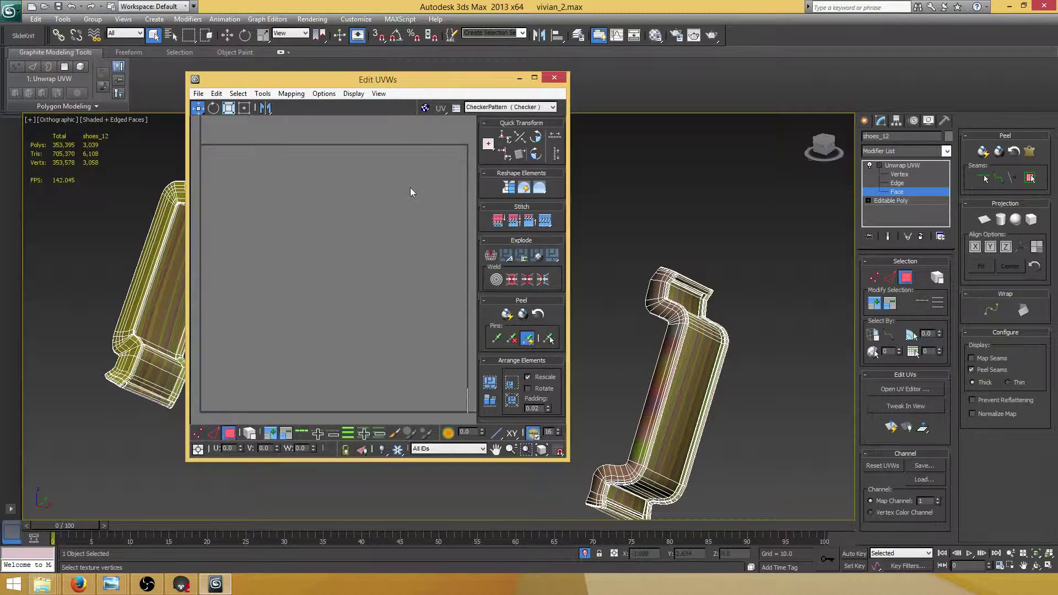
scroll(241, 177, "down", 5)
scroll(279, 190, "down", 4)
scroll(340, 259, "up", 3)
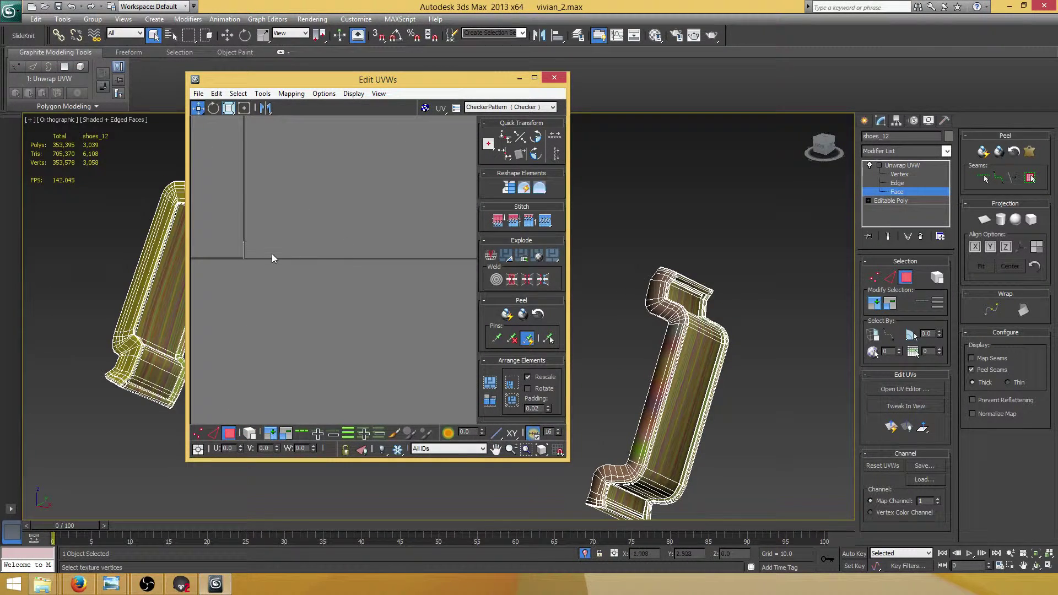
middle_click_drag(240, 275, 304, 260)
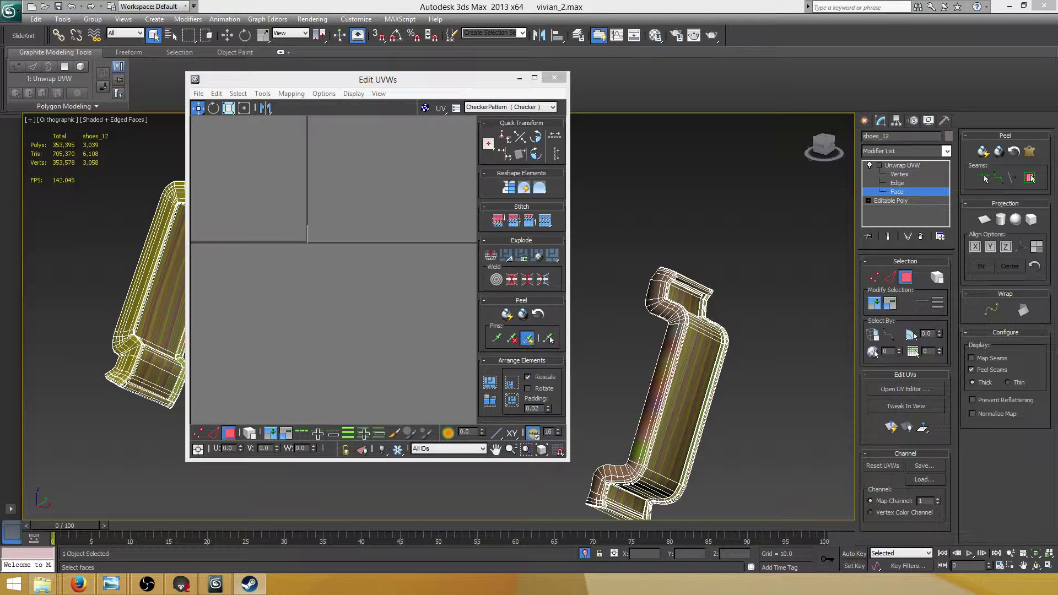
middle_click_drag(311, 213, 344, 225)
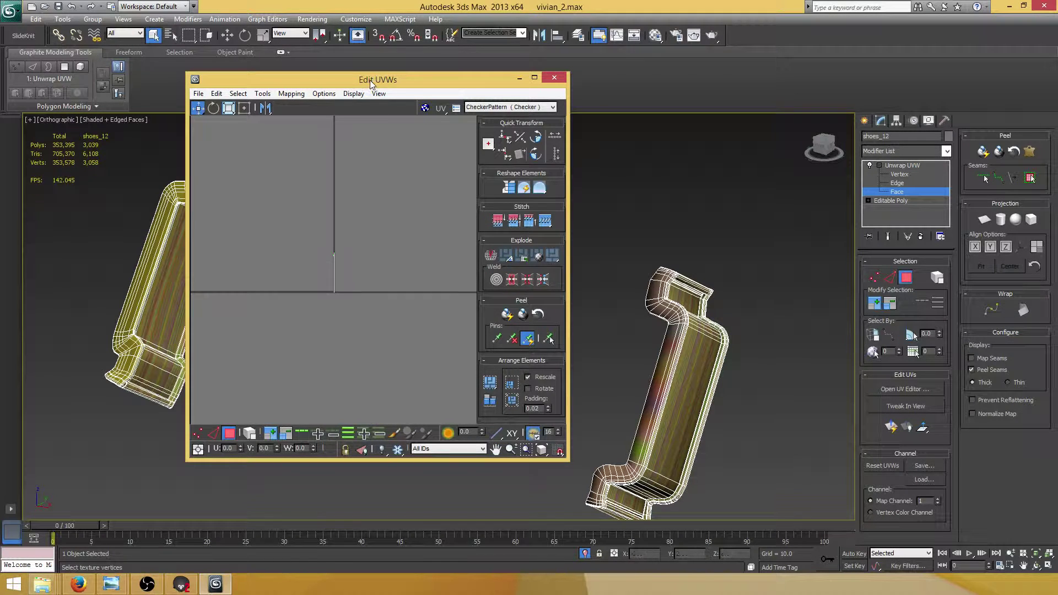
left_click_drag(369, 81, 0, 87)
Activate point-to-point seams and mark a seam along the outer edge of the strap loop's lower end.
middle_click_drag(476, 303, 209, 280)
scroll(467, 334, "up", 4)
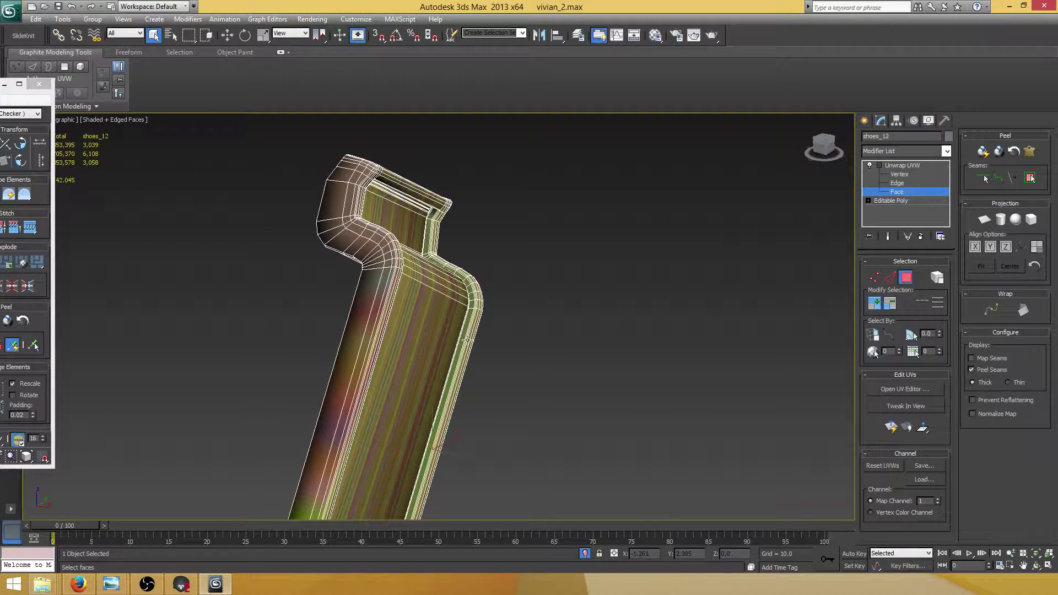
middle_click_drag(467, 340, 532, 321, "alt")
scroll(406, 329, "down", 3)
scroll(510, 347, "up", 4)
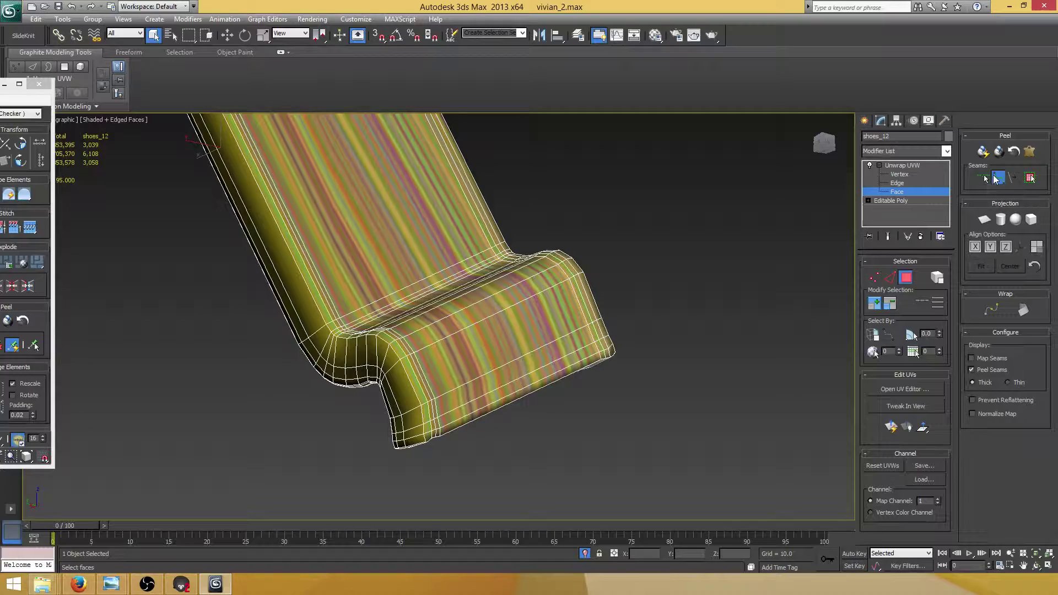
middle_click_drag(532, 422, 390, 357, "alt")
scroll(389, 433, "up", 4)
scroll(319, 450, "down", 4)
scroll(422, 351, "up", 4)
scroll(381, 356, "down", 4)
scroll(390, 357, "up", 4)
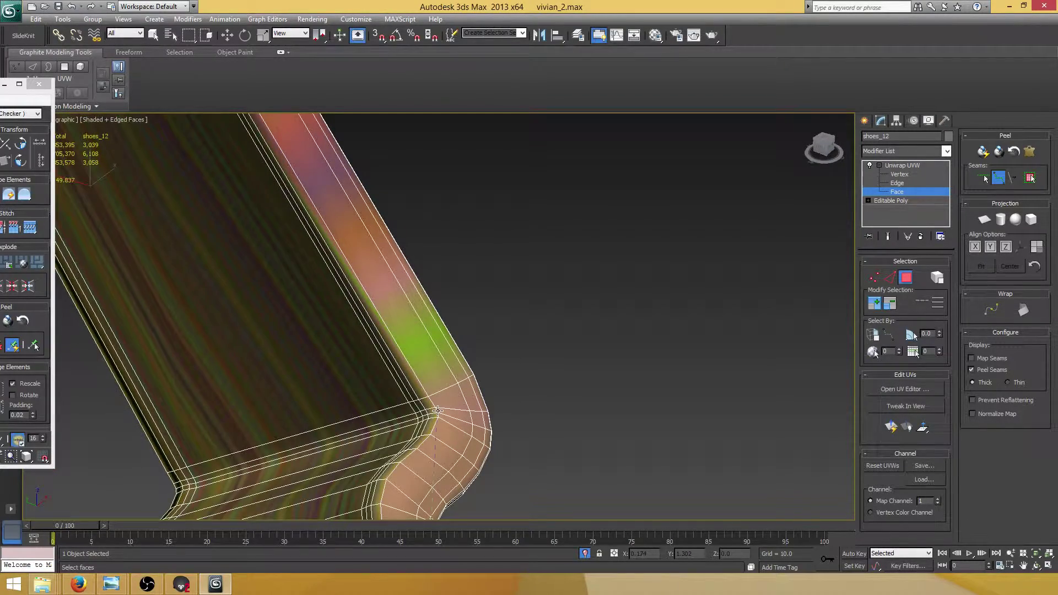
scroll(439, 413, "down", 3)
middle_click_drag(448, 307, 390, 248, "alt")
scroll(378, 260, "up", 3)
scroll(381, 319, "down", 4)
scroll(362, 313, "up", 3)
scroll(389, 298, "down", 4)
middle_click_drag(390, 248, 408, 314, "alt")
scroll(343, 264, "down", 2)
scroll(373, 247, "up", 3)
scroll(408, 314, "up", 2)
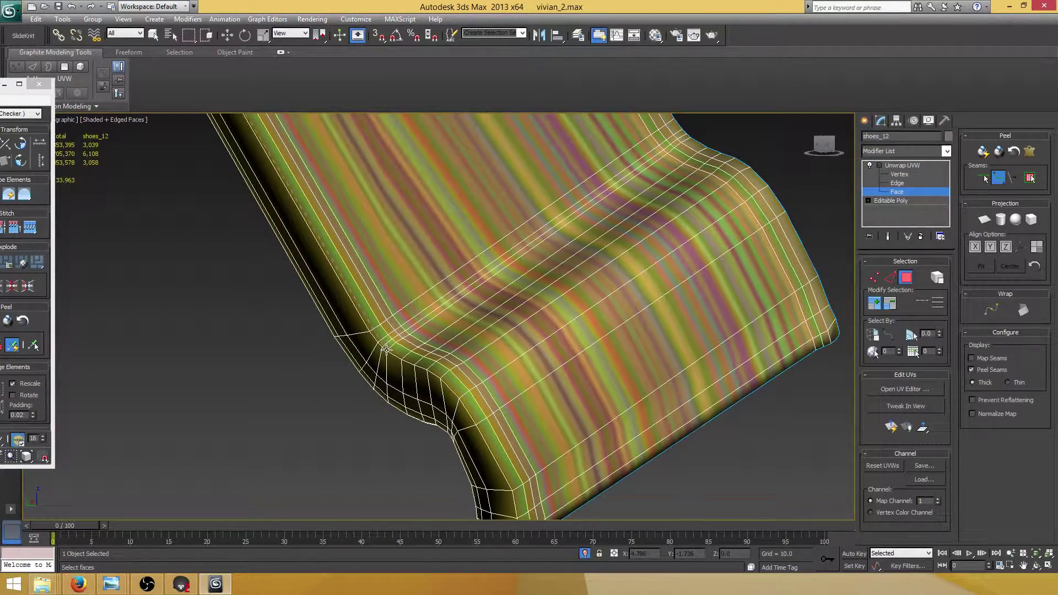
Extend the peel seam around the corners of the strap loop's lower end towards its opposite side.
scroll(391, 353, "down", 3)
middle_click_drag(368, 246, 362, 269, "alt")
scroll(362, 270, "up", 3)
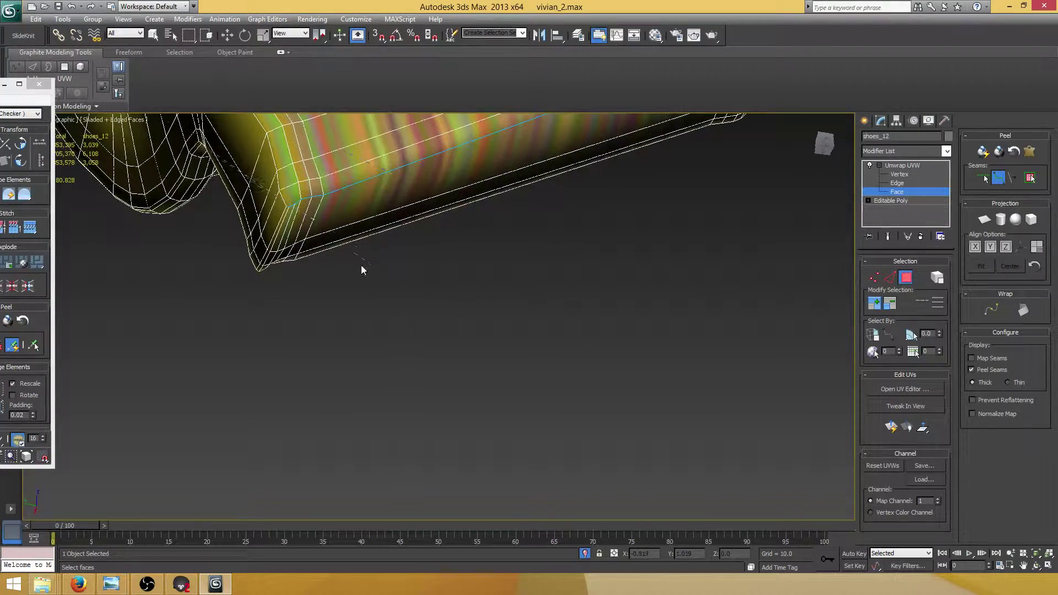
scroll(287, 208, "down", 3)
middle_click_drag(294, 234, 406, 263, "alt")
scroll(379, 296, "up", 3)
scroll(447, 316, "up", 2)
middle_click_drag(448, 316, 510, 356)
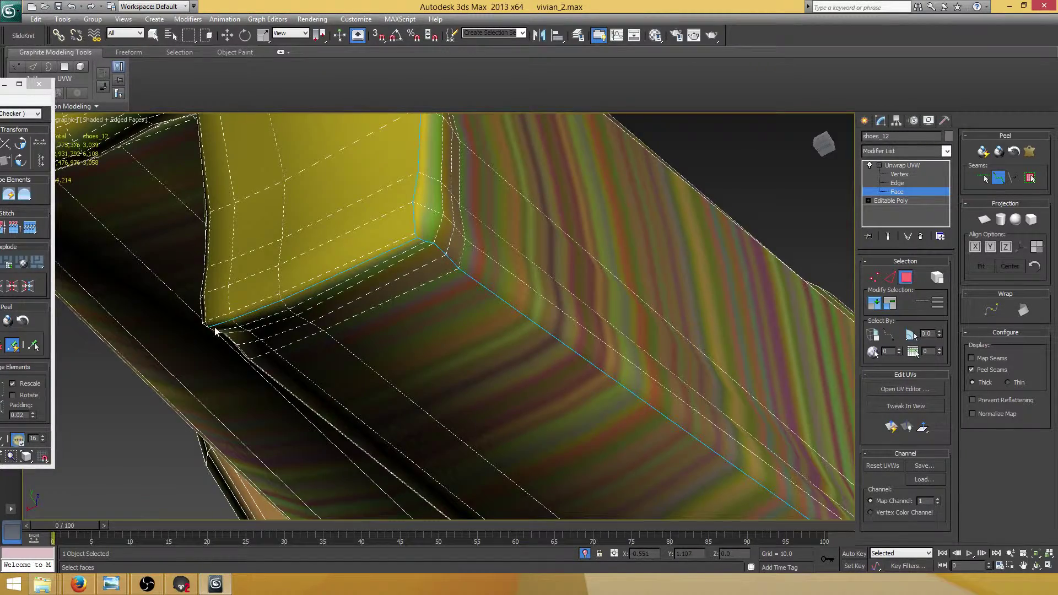
scroll(216, 332, "down", 4)
middle_click_drag(216, 332, 363, 286, "alt")
scroll(359, 355, "up", 3)
scroll(336, 236, "down", 2)
middle_click_drag(337, 236, 355, 296, "alt")
scroll(274, 378, "up", 3)
middle_click_drag(221, 383, 251, 364)
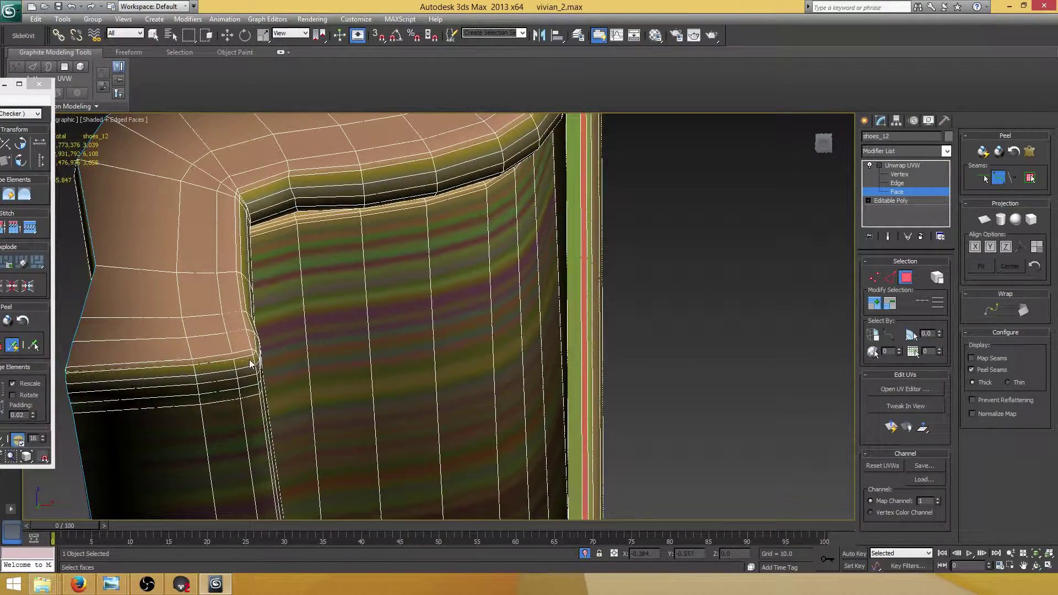
Continue the peel seam up the strap loop's side and across the edge of its upper end.
scroll(352, 331, "down", 7)
middle_click_drag(343, 330, 292, 395, "alt")
scroll(362, 336, "up", 4)
middle_click_drag(293, 394, 412, 356)
middle_click_drag(412, 356, 499, 232, "alt")
scroll(390, 380, "up", 3)
middle_click_drag(499, 232, 441, 212)
scroll(437, 279, "down", 5)
scroll(402, 226, "up", 4)
middle_click_drag(441, 212, 359, 427, "alt")
scroll(361, 312, "up", 3)
scroll(345, 264, "down", 4)
middle_click_drag(345, 264, 358, 193, "alt")
middle_click_drag(359, 193, 322, 405)
scroll(359, 299, "up", 2)
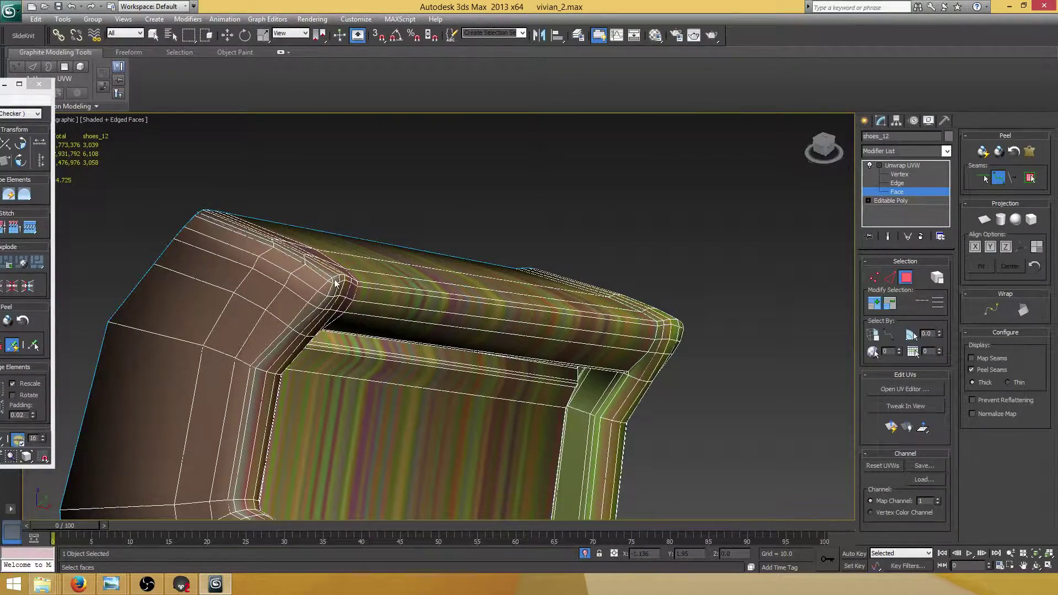
Complete the peel seam around the remaining corner of the strap loop's upper end and along the adjoining side.
scroll(332, 278, "down", 4)
middle_click_drag(358, 316, 430, 301, "alt")
scroll(437, 302, "up", 4)
scroll(358, 300, "up", 2)
middle_click_drag(355, 284, 378, 293, "alt")
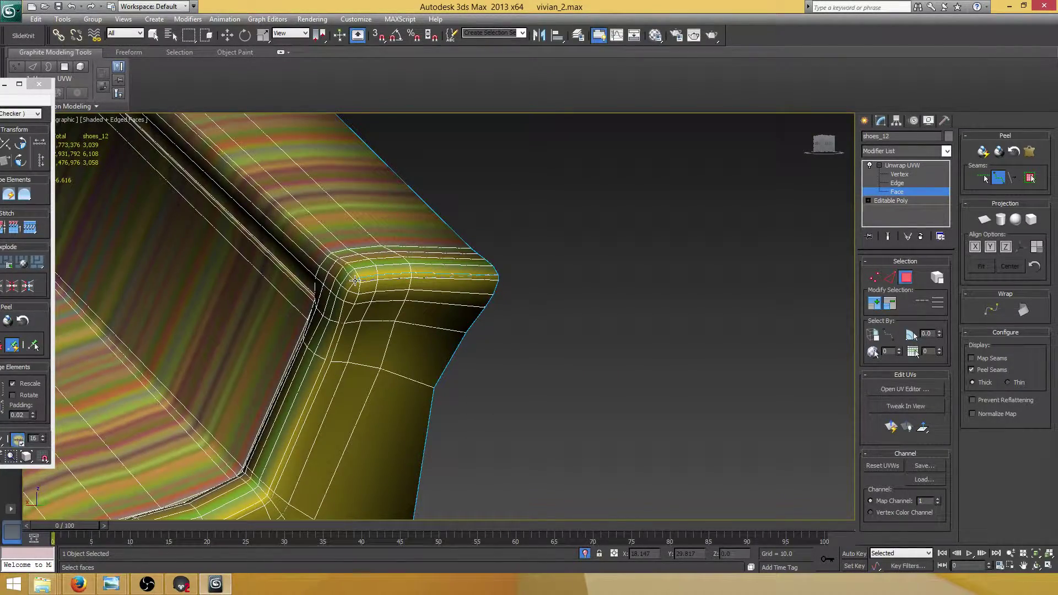
scroll(359, 304, "down", 5)
scroll(456, 333, "up", 4)
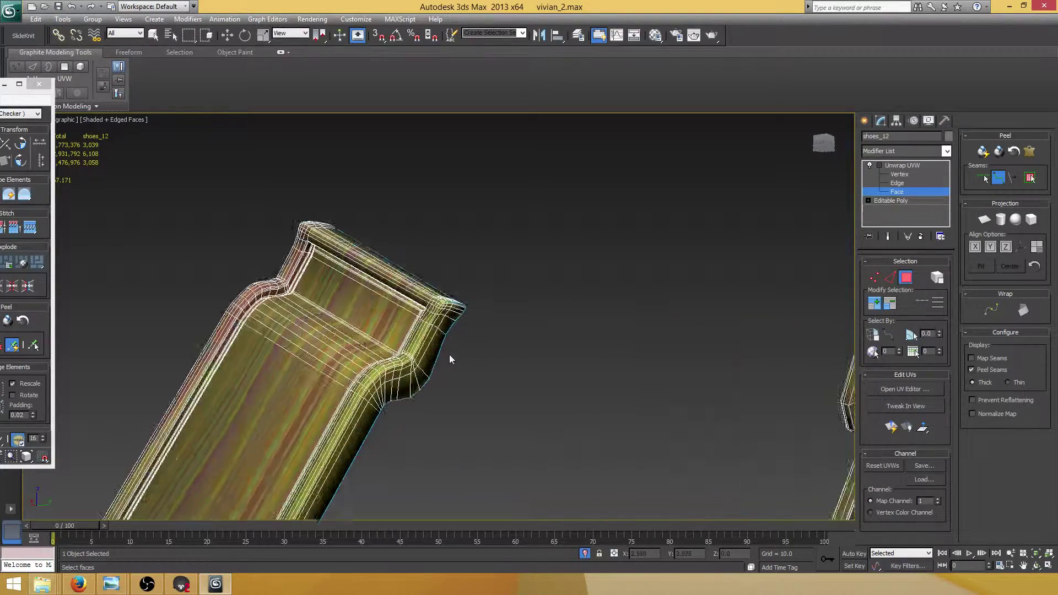
scroll(465, 366, "down", 1)
middle_click_drag(464, 367, 523, 343, "alt")
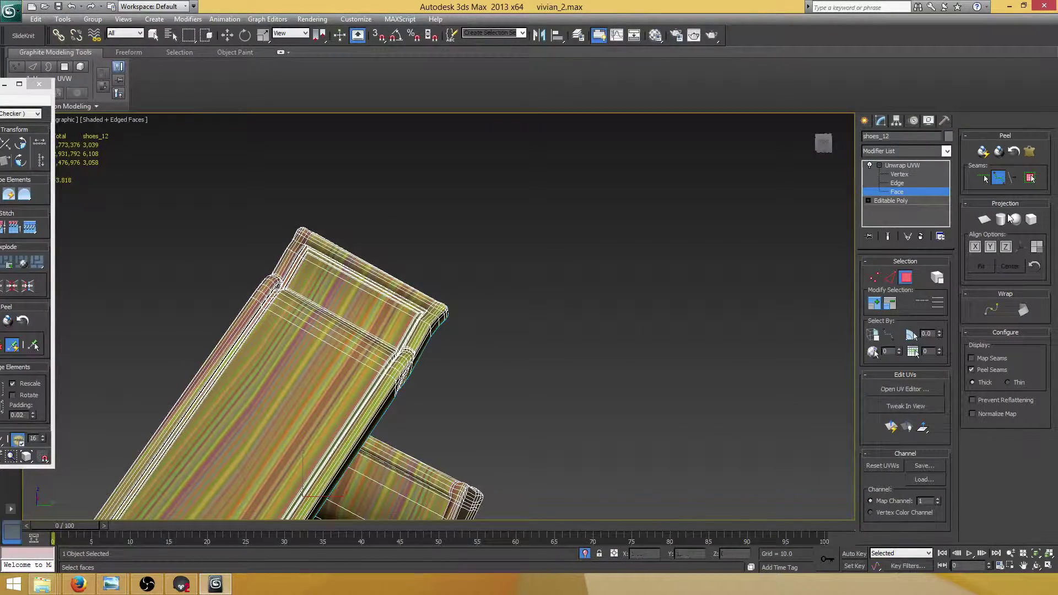
End point-to-point seam editing, select the strap loop's seam-bounded faces starting from its broad front, and pelt map them.
left_click(993, 181)
left_click(360, 375)
middle_click_drag(360, 375, 513, 356, "alt")
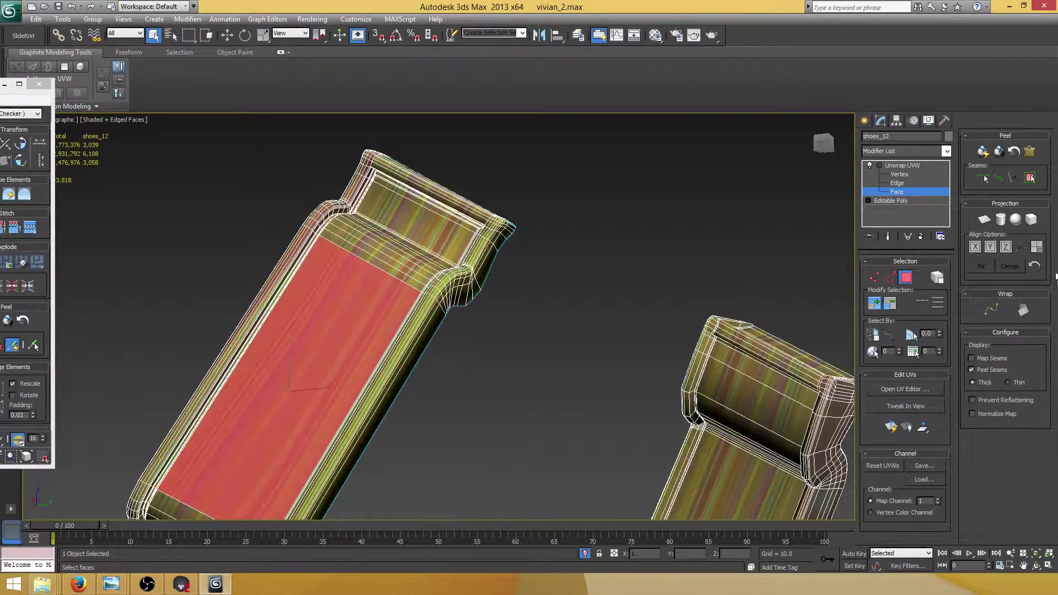
left_click(1030, 151)
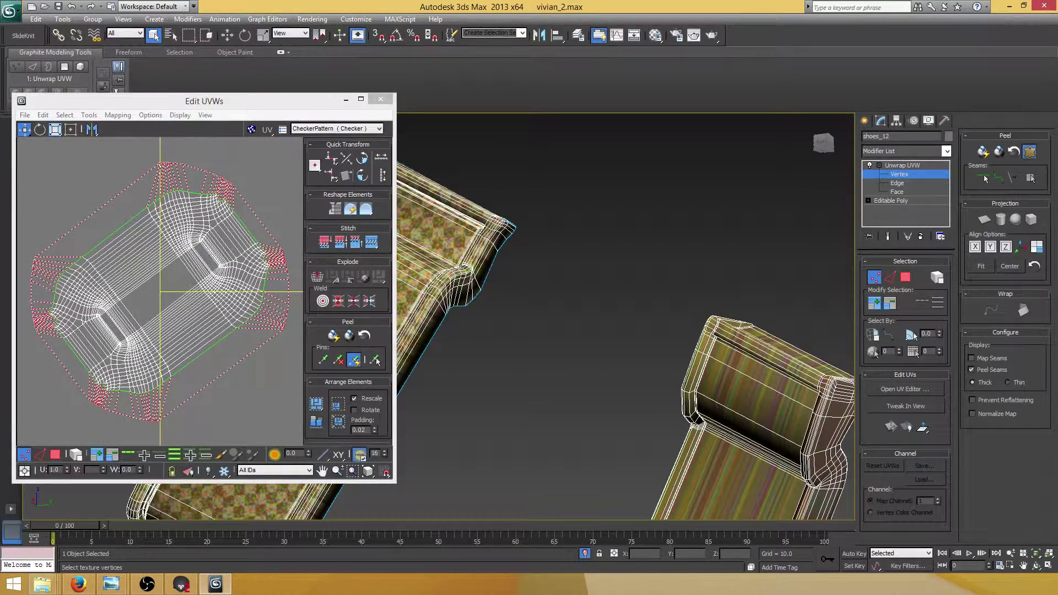
Relax the strap loop's pelt-mapped UV faces by face angles, stop the relaxation and check the unfolded corners.
key("3")
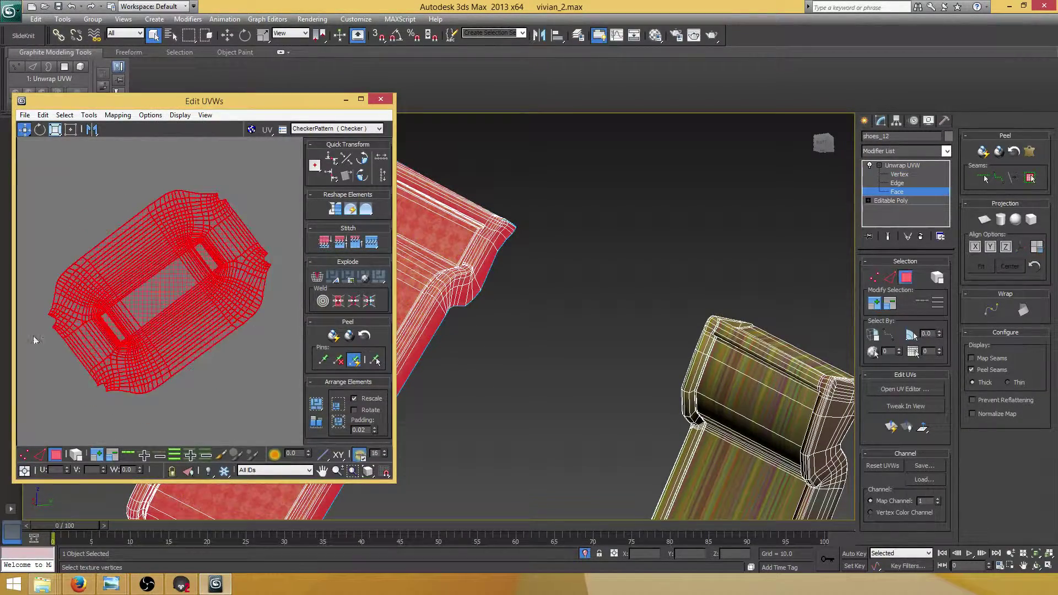
left_click(87, 115)
left_click(88, 299)
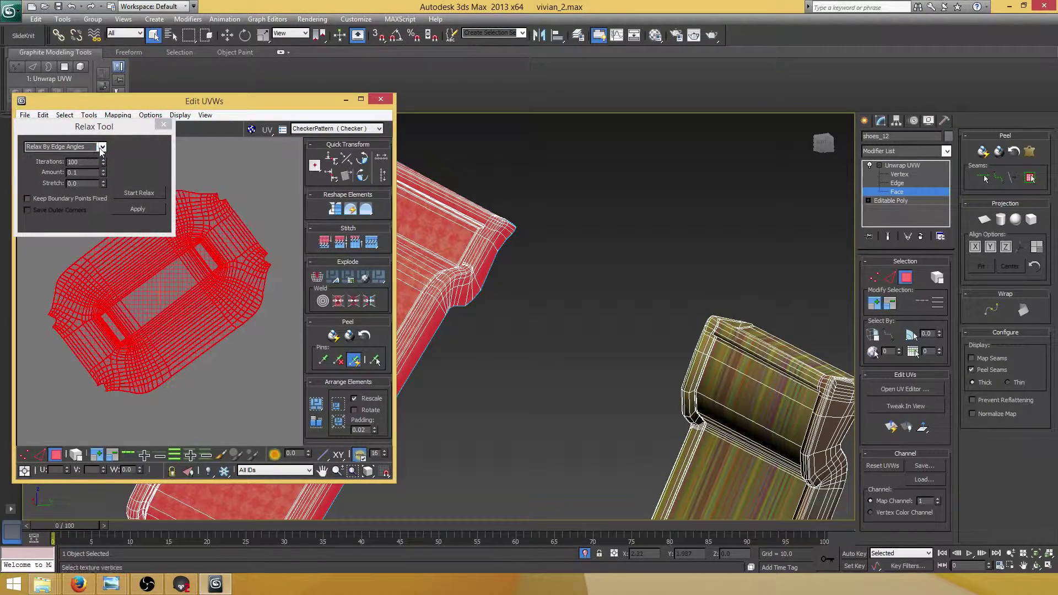
left_click(102, 147)
left_click(61, 155)
left_click(140, 192)
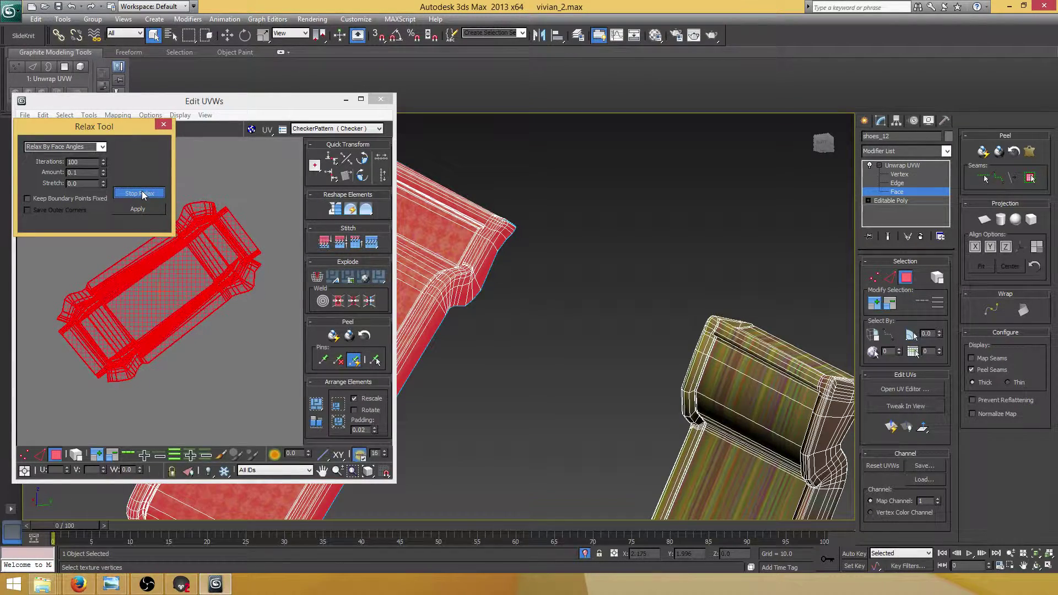
left_click(141, 194)
left_click(225, 188)
scroll(228, 243, "up", 5)
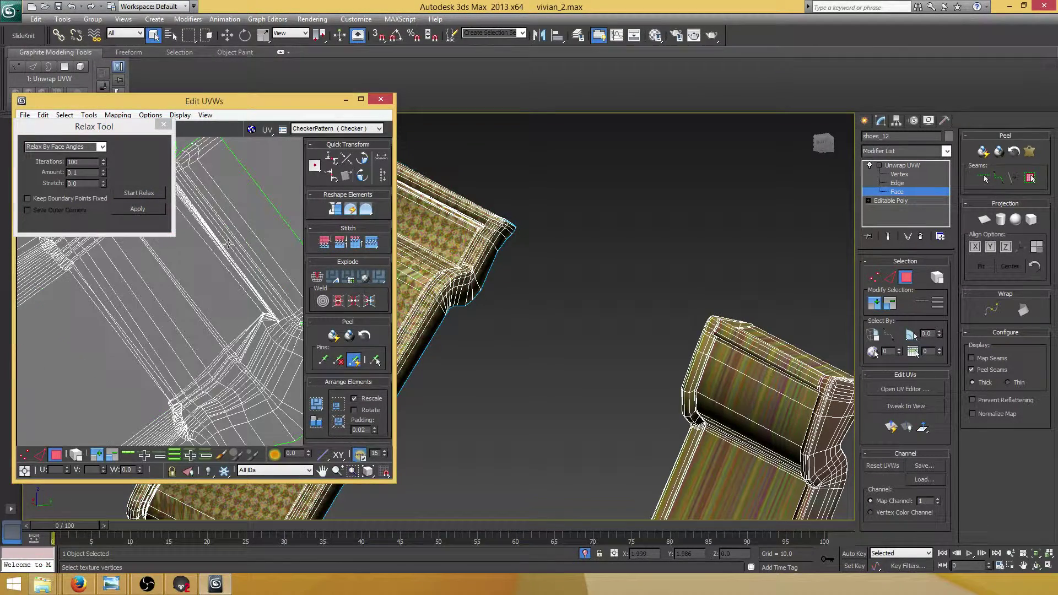
scroll(228, 244, "down", 5)
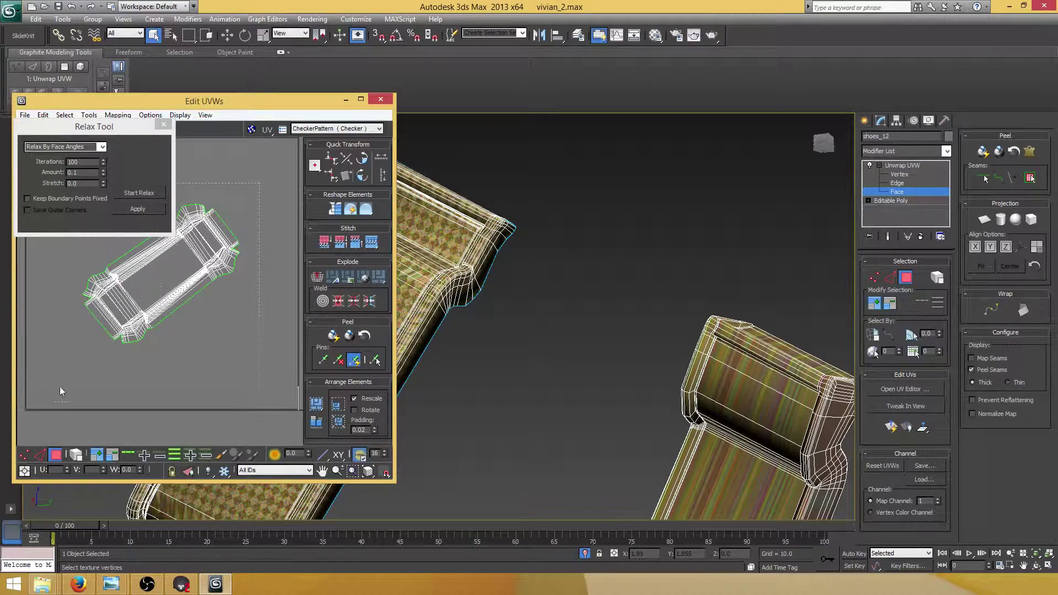
Select all of the strap loop's UV faces and relax them by edge angles, followed by face angles again.
key("ctrl+a")
left_click(102, 147)
left_click(55, 161)
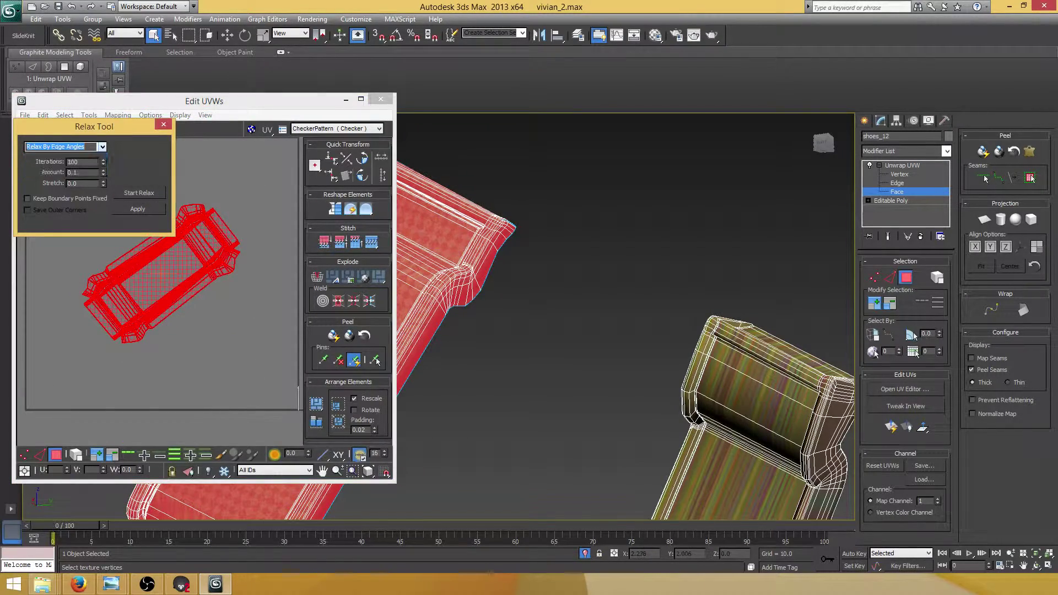
scroll(200, 245, "up", 5)
left_click(140, 193)
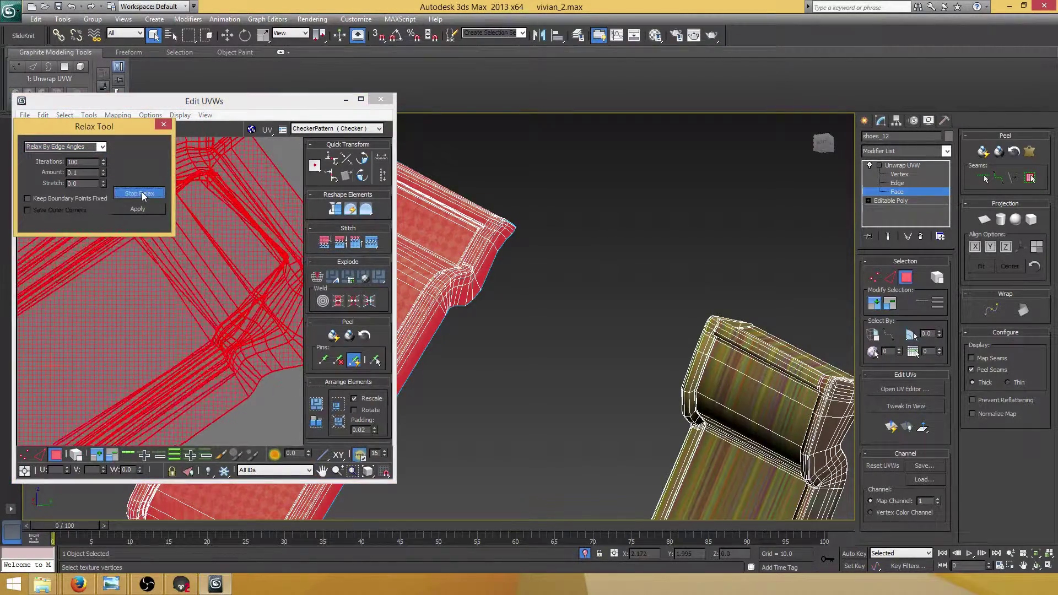
left_click(142, 192)
left_click(102, 146)
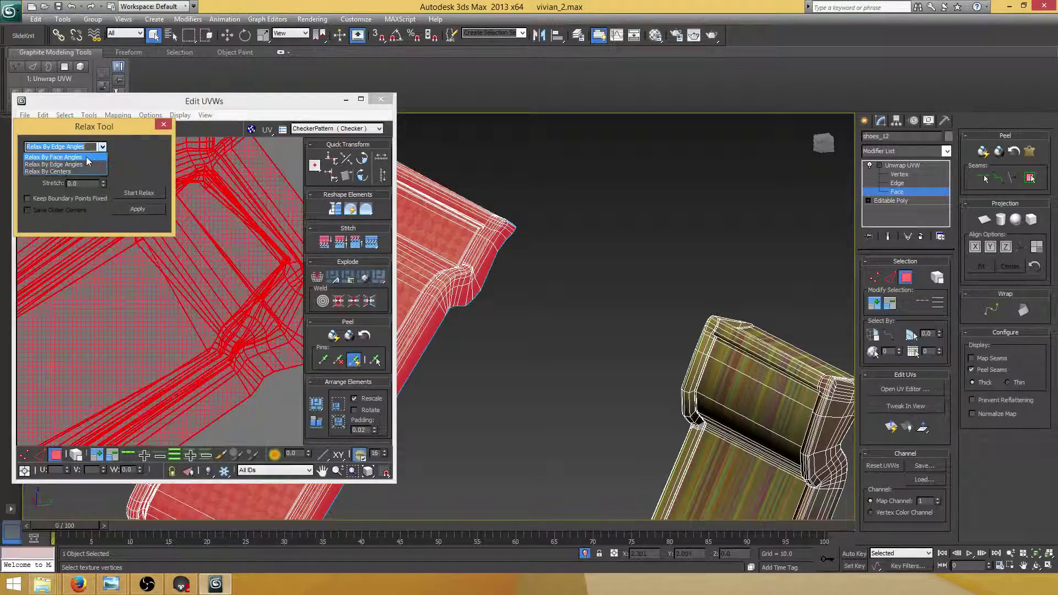
left_click(142, 194)
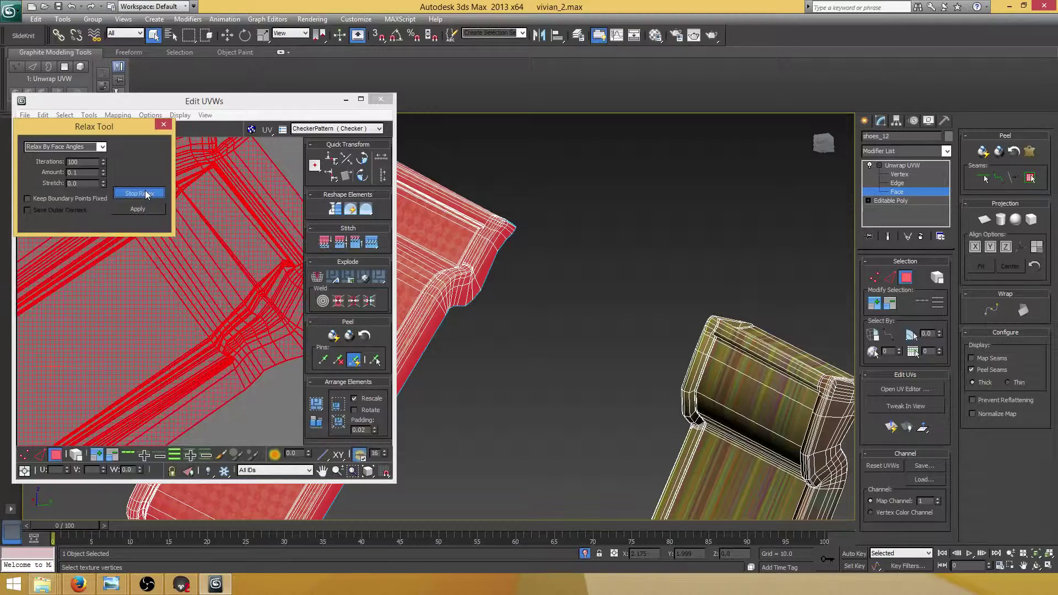
left_click(141, 193)
Enlarge the UV editor window, rotate the strap loop's UV shell upright and deselect it to check its end and corners.
left_click_drag(205, 101, 293, 66)
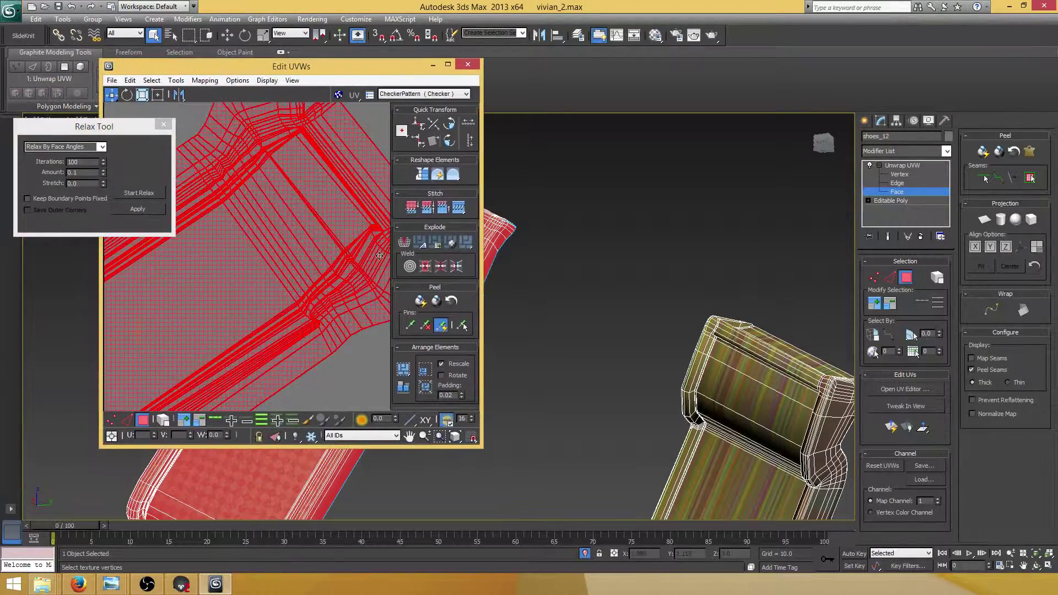
left_click_drag(478, 447, 805, 543)
scroll(331, 259, "down", 8)
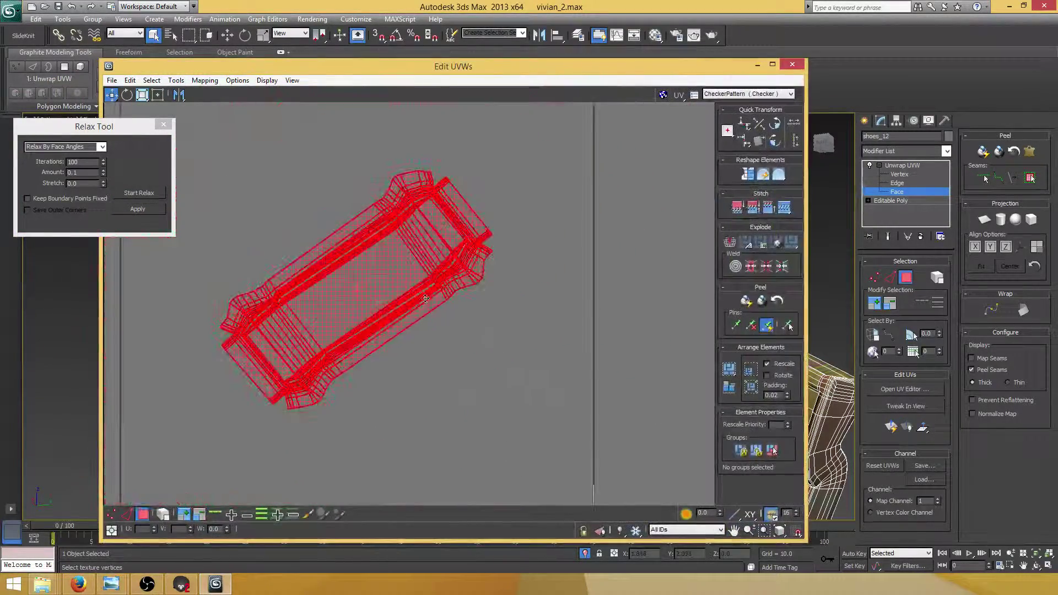
scroll(334, 198, "up", 4)
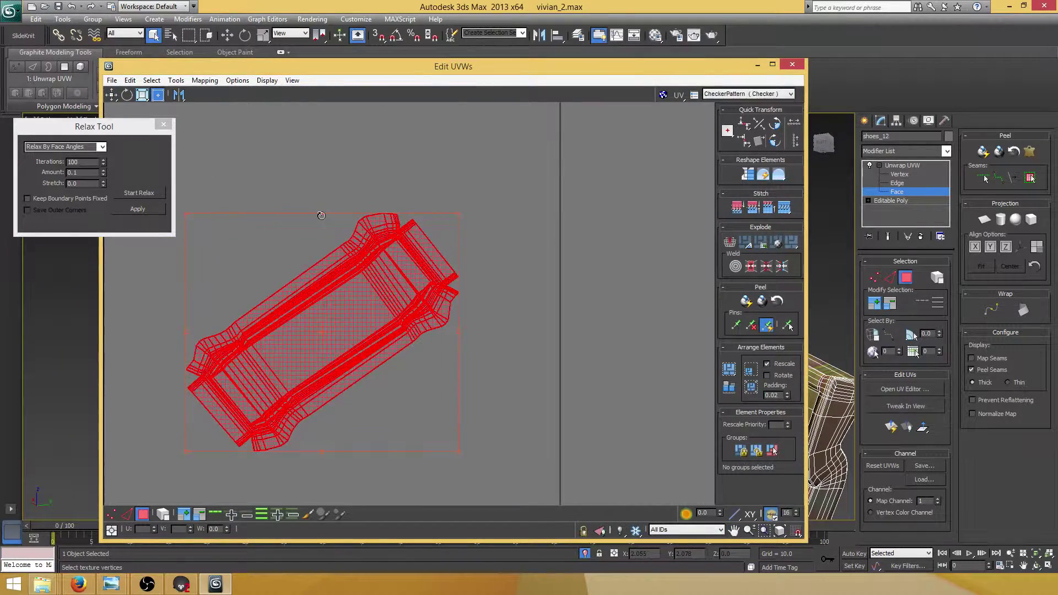
left_click_drag(321, 215, 208, 255)
left_click(408, 227)
scroll(408, 226, "up", 2)
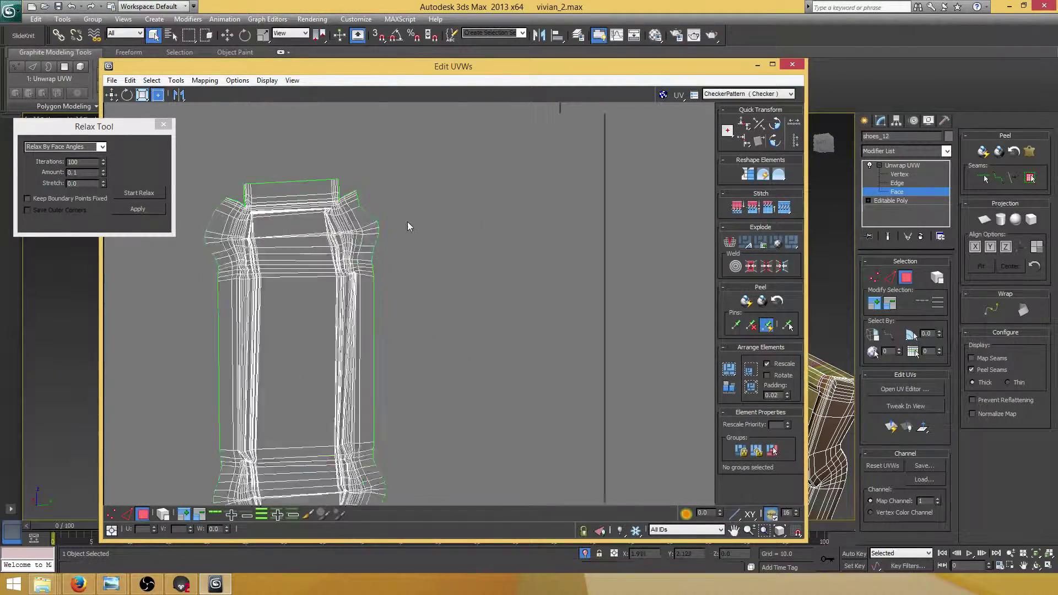
scroll(408, 226, "up", 6)
scroll(375, 198, "down", 5)
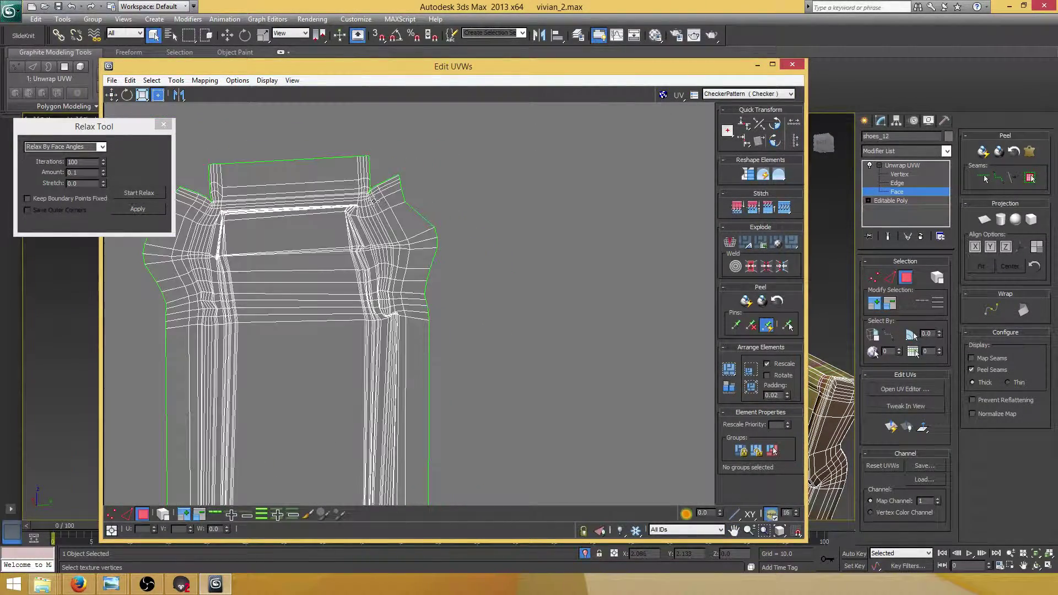
scroll(349, 204, "up", 5)
Set the UV editor aside and extend a point-to-point peel seam across one corner of the strap loop's upper end towards the recessed panel.
left_click_drag(472, 66, 0, 139)
scroll(565, 295, "up", 5)
scroll(532, 290, "up", 4)
middle_click_drag(499, 301, 532, 320)
scroll(534, 323, "down", 8)
scroll(533, 319, "up", 10)
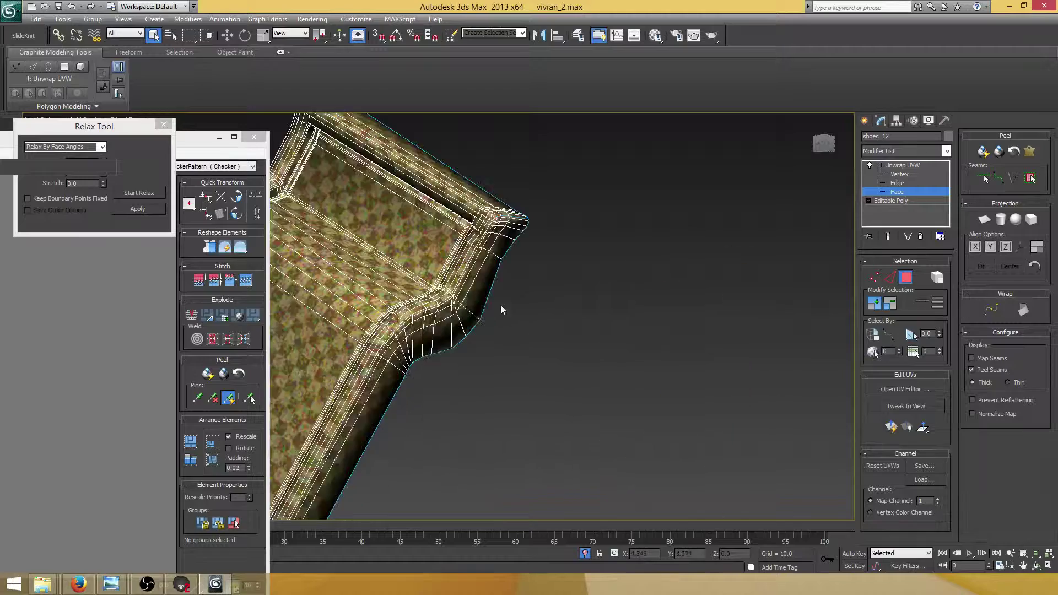
scroll(603, 315, "up", 3)
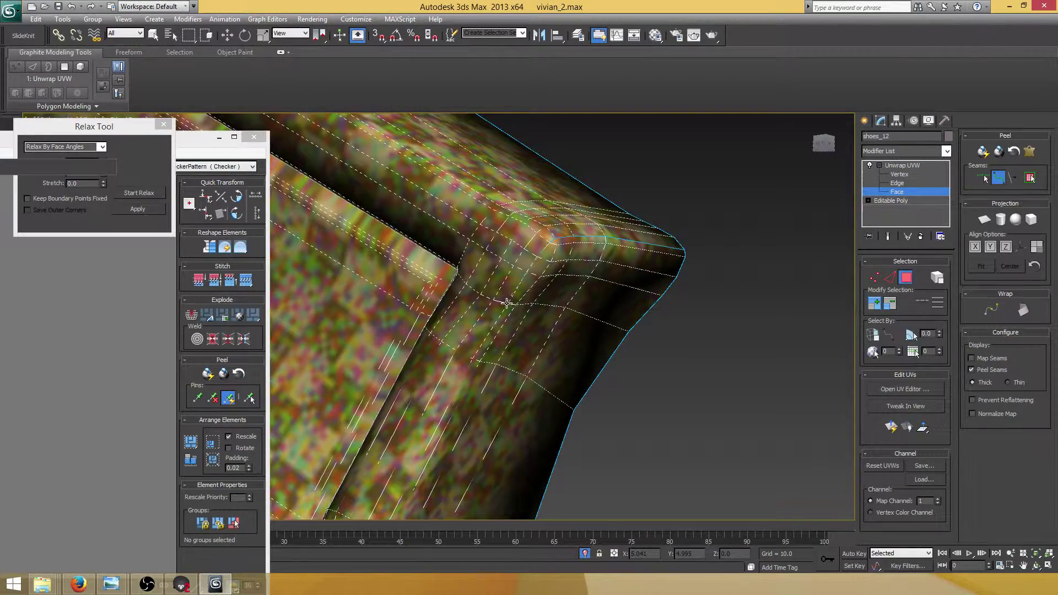
key("F3")
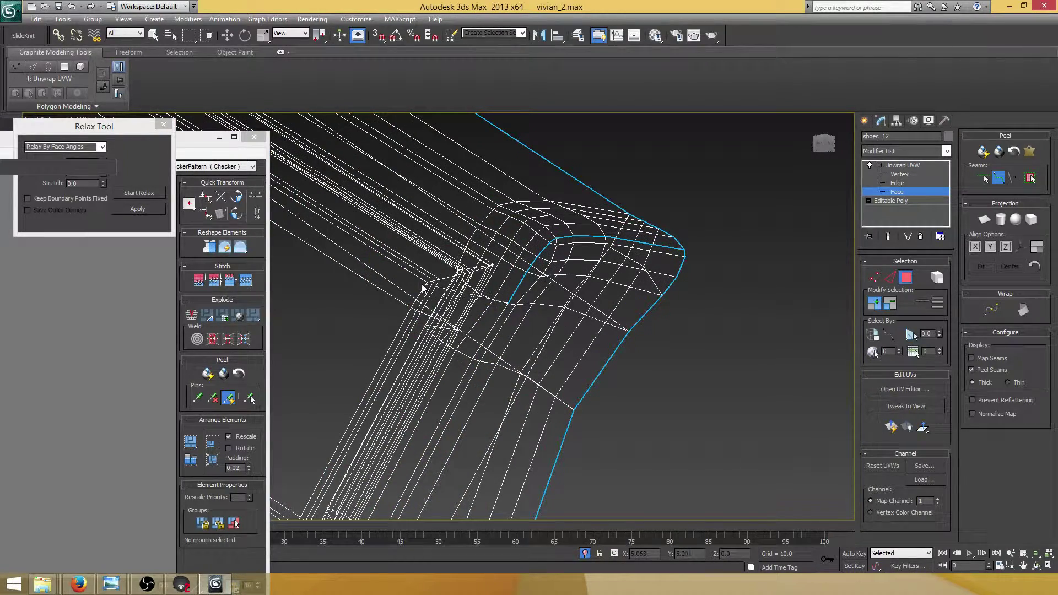
Extend the peel seam across the opposite corner of the strap loop's upper end and into the recessed panel's inner corner.
scroll(432, 286, "down", 12)
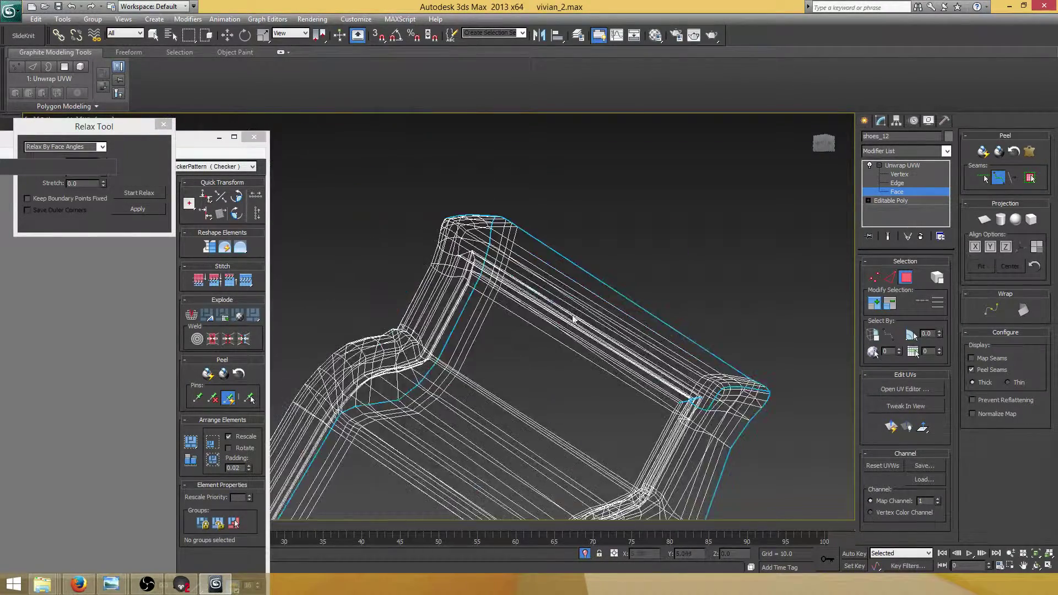
scroll(710, 301, "up", 4)
middle_click_drag(710, 300, 405, 331)
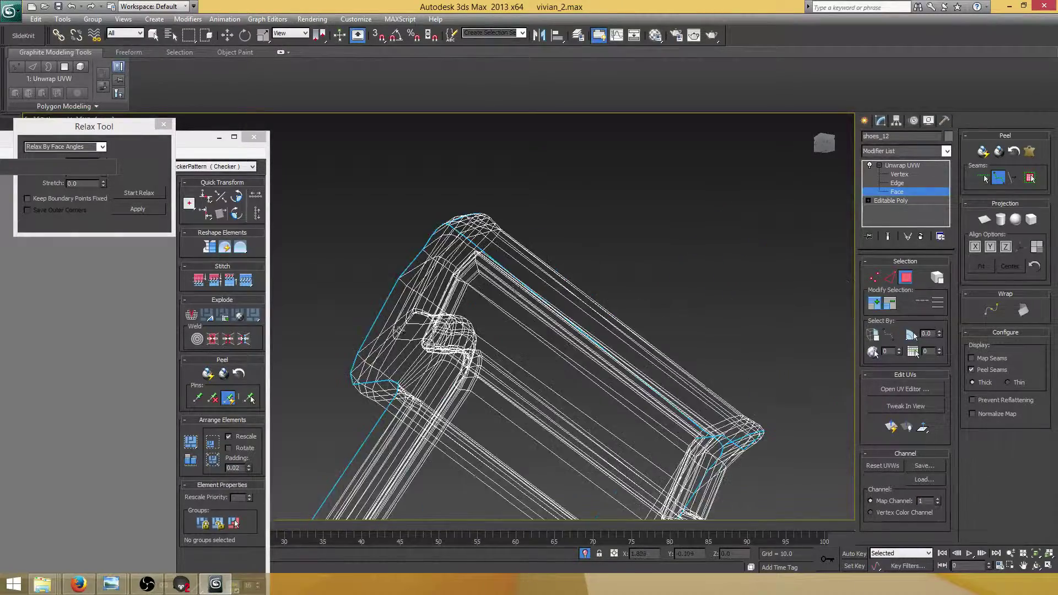
middle_click_drag(515, 288, 494, 290, "alt")
scroll(485, 292, "down", 2)
middle_click_drag(408, 314, 629, 292)
scroll(606, 295, "up", 5)
scroll(491, 305, "up", 3)
key("F3")
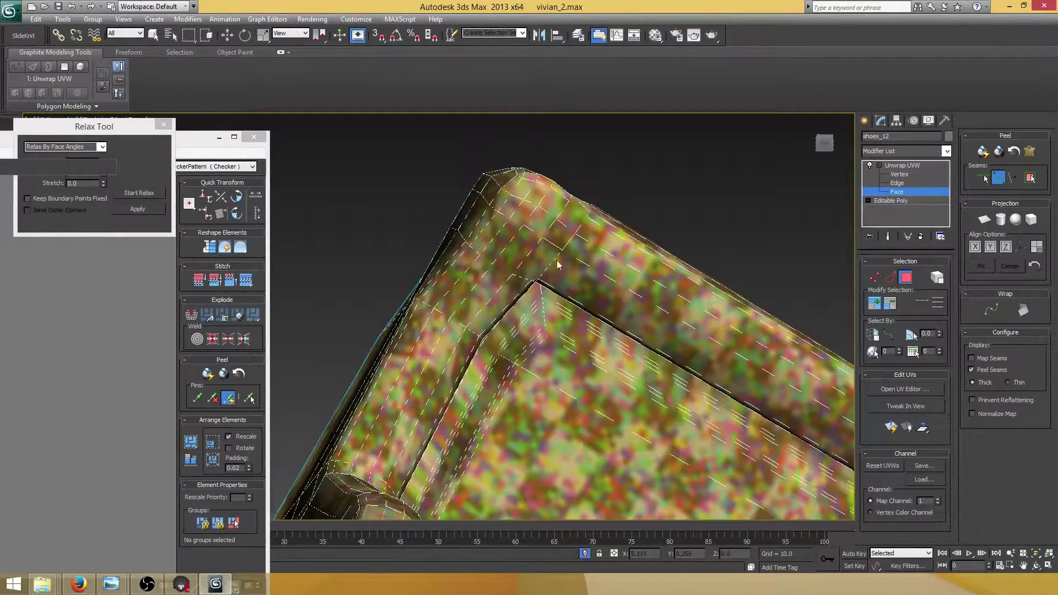
middle_click_drag(560, 265, 524, 288)
key("F3")
scroll(605, 182, "up", 2)
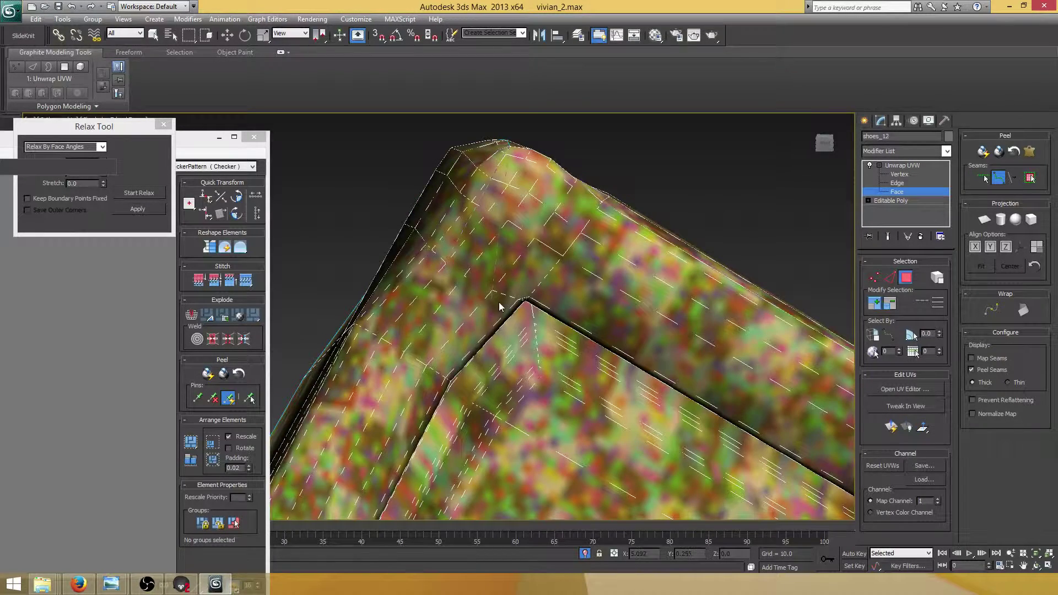
middle_click_drag(518, 301, 534, 317, "alt")
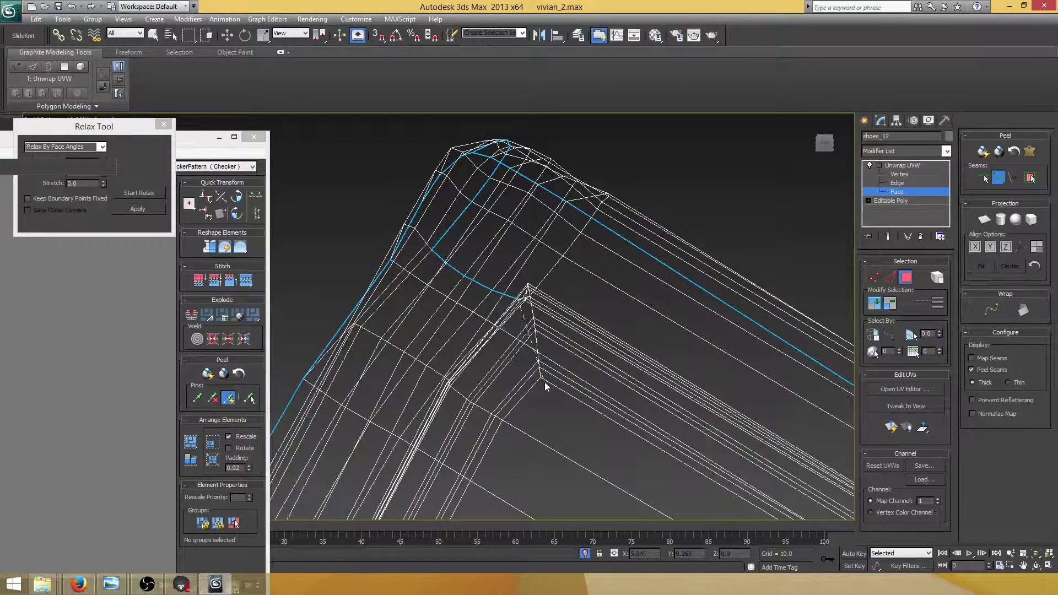
Extend the peel seam across the first corner of the strap loop's lower end into the recessed panel's inner corner.
scroll(543, 381, "down", 8)
middle_click_drag(485, 390, 579, 232)
scroll(458, 347, "down", 4)
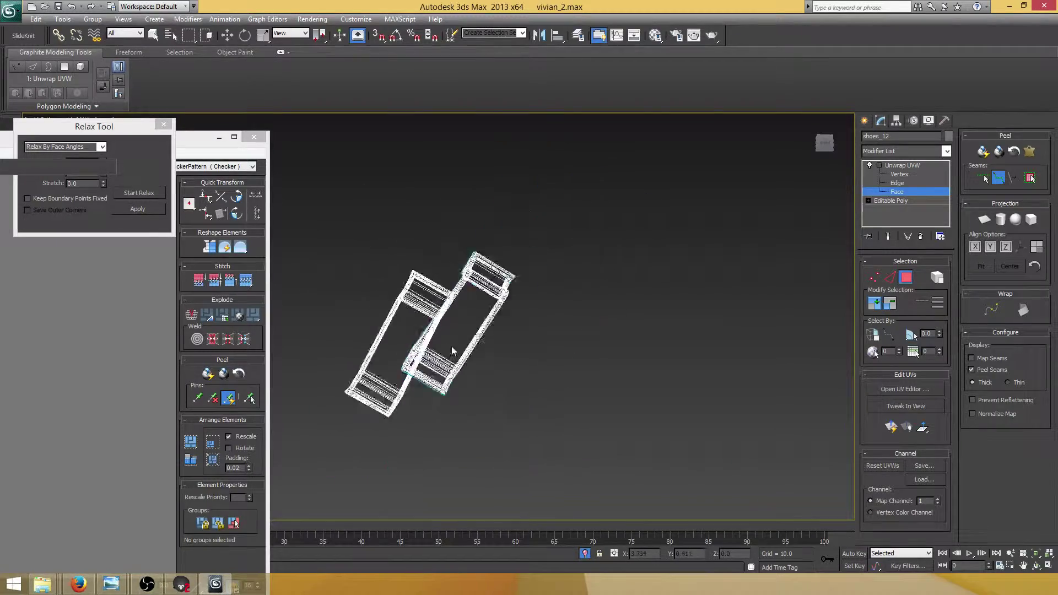
middle_click_drag(452, 348, 535, 248)
scroll(550, 282, "up", 4)
scroll(550, 282, "up", 6)
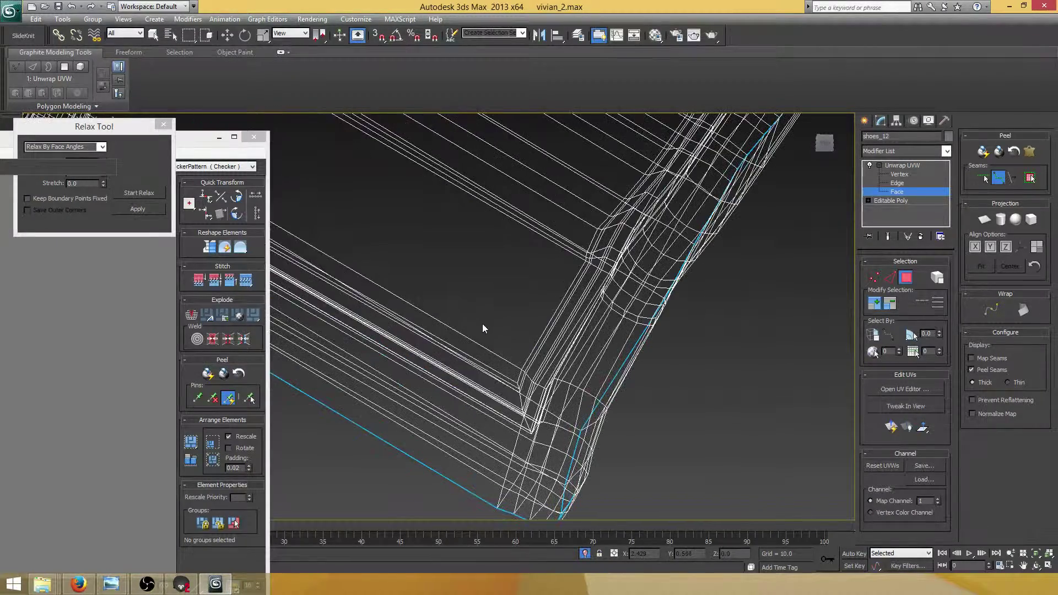
middle_click_drag(547, 435, 496, 325)
scroll(533, 421, "up", 3)
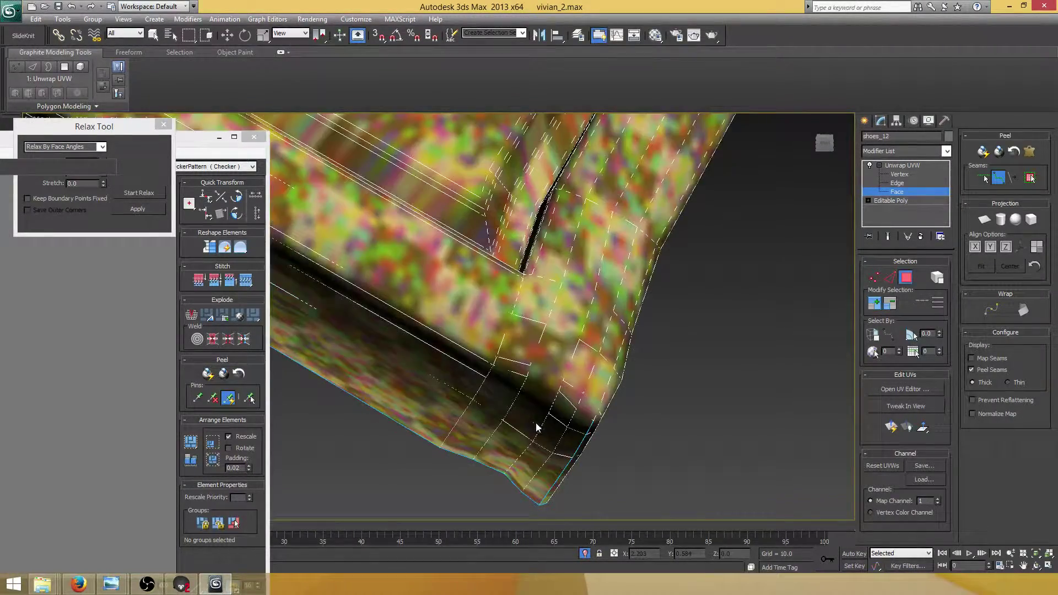
middle_click_drag(538, 428, 511, 408, "alt")
left_click(511, 371)
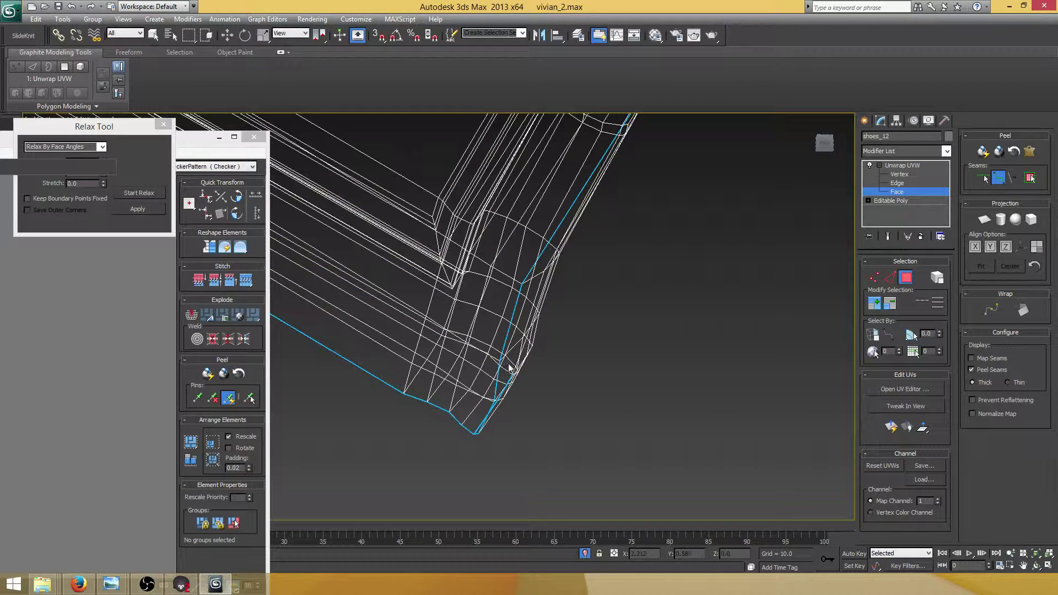
middle_click_drag(517, 367, 433, 268, "alt")
scroll(460, 298, "down", 2)
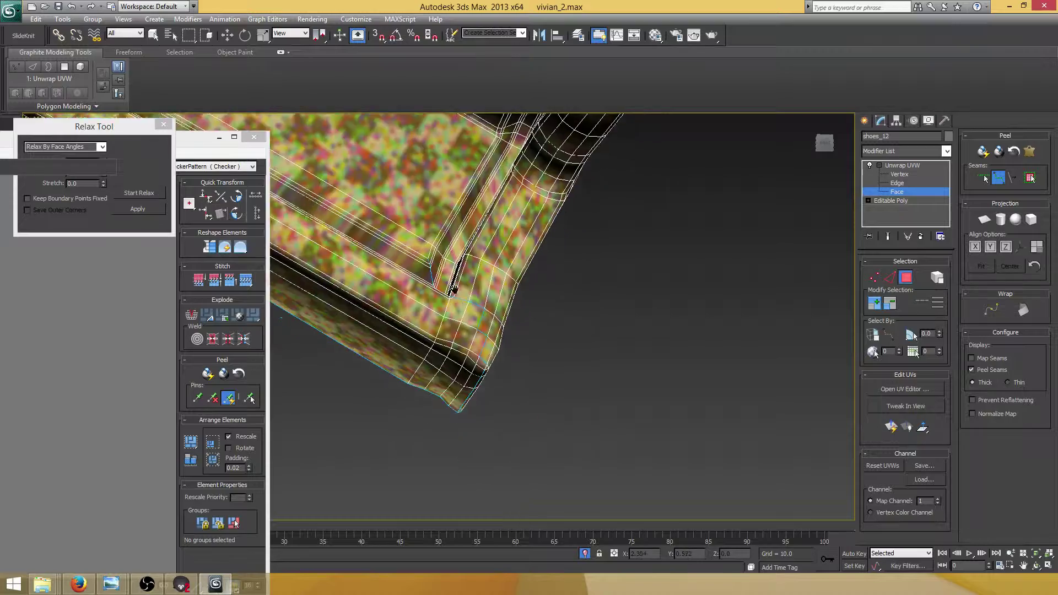
middle_click_drag(461, 312, 445, 292)
scroll(445, 292, "up", 2)
key("F3")
scroll(502, 375, "down", 3)
middle_click_drag(501, 375, 558, 345)
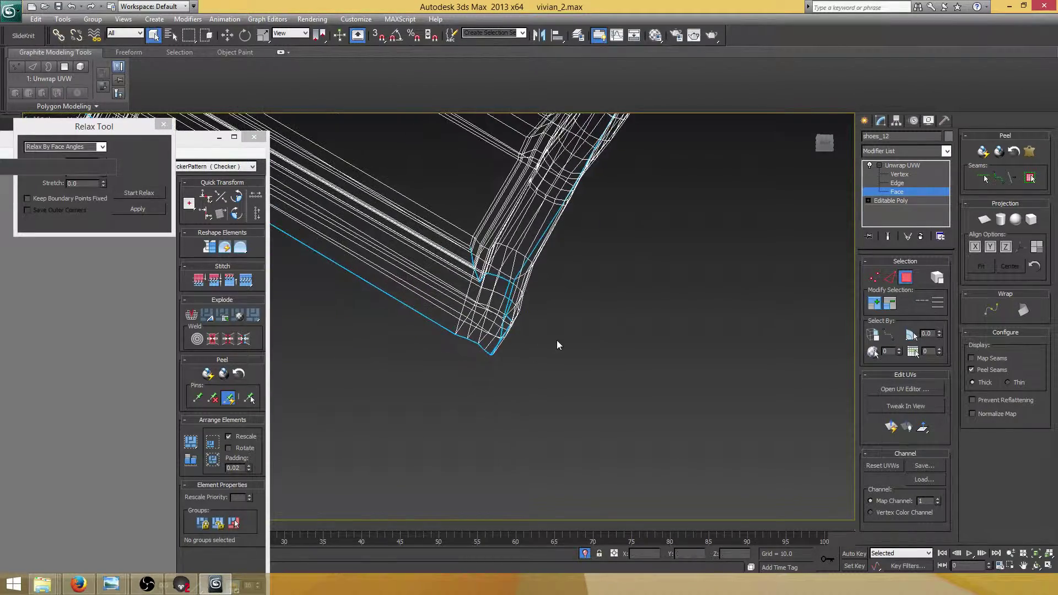
Leave point-to-point seams for single-edge seam editing and examine the seams around the strap loop's lower end.
left_click(500, 306)
middle_click_drag(500, 306, 586, 296, "alt")
scroll(650, 296, "up", 2)
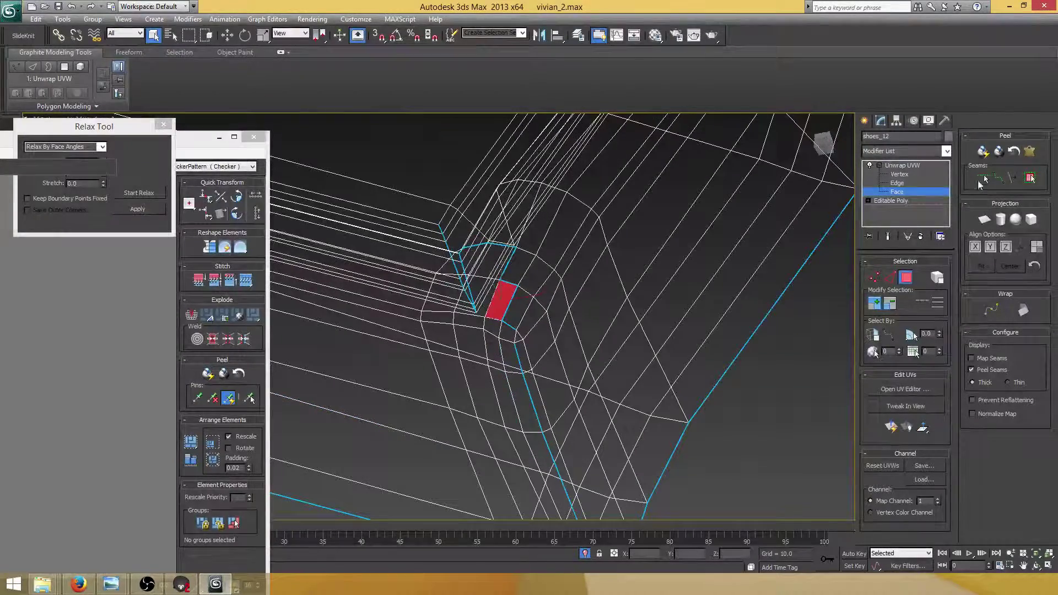
scroll(535, 365, "down", 5)
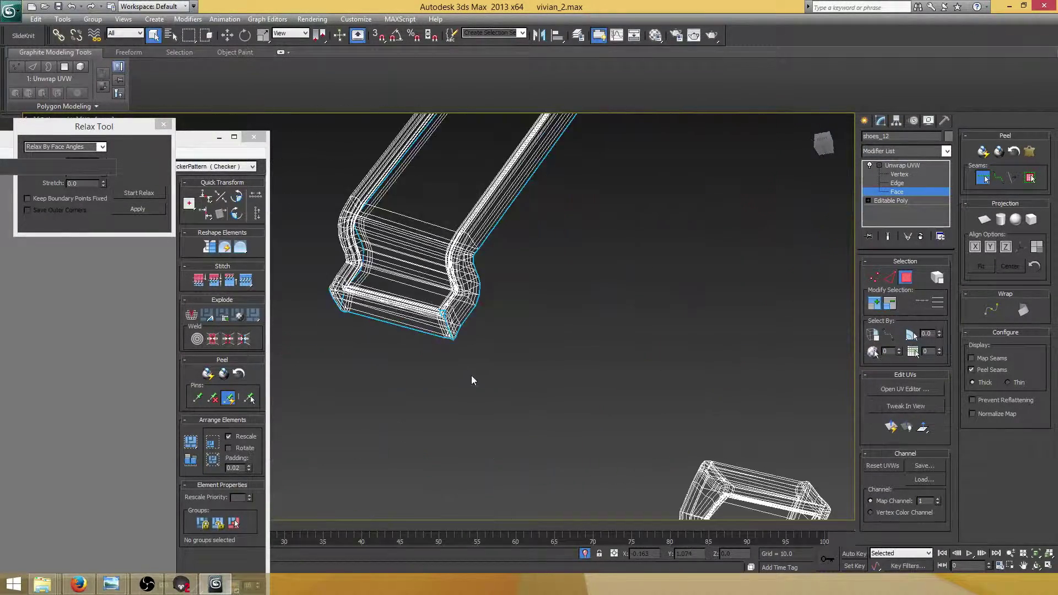
middle_click_drag(472, 379, 441, 359, "alt")
scroll(536, 349, "up", 4)
middle_click_drag(536, 349, 435, 342)
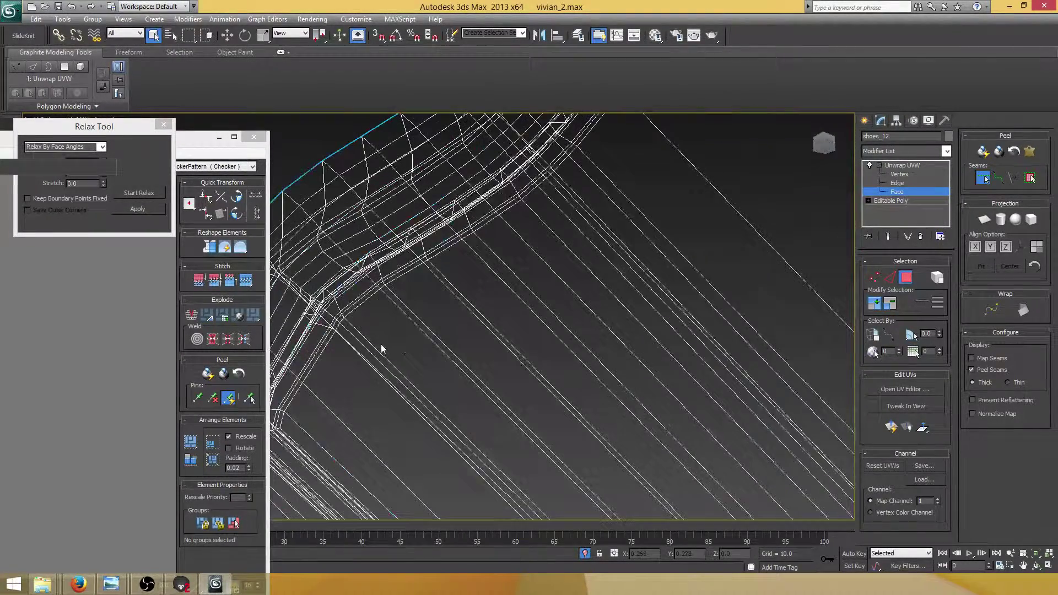
scroll(381, 344, "down", 3)
Return to point-to-point seams and extend the peel seam across the lower end's remaining corner into the recessed panel's inner corner.
left_click(521, 319)
scroll(516, 330, "down", 2)
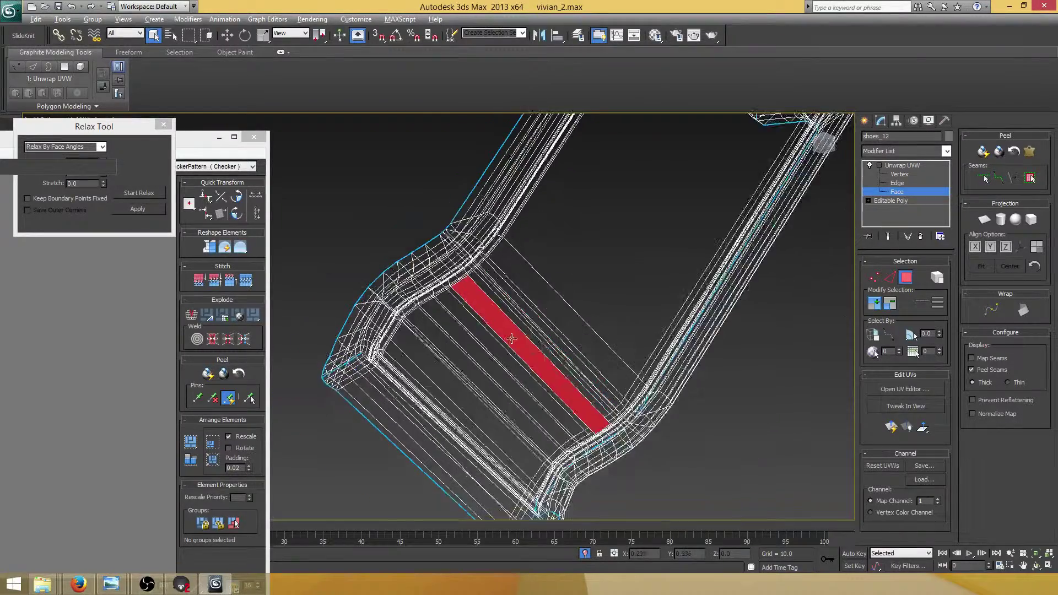
middle_click_drag(513, 338, 533, 392, "alt")
scroll(537, 317, "up", 3)
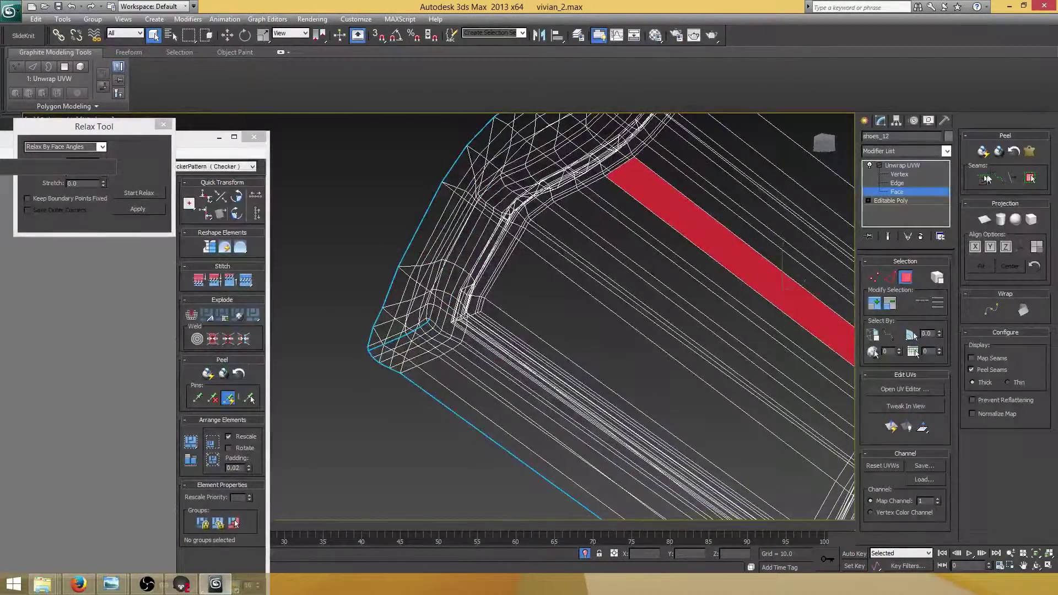
middle_click_drag(712, 267, 606, 293, "alt")
scroll(479, 334, "up", 2)
key("F3")
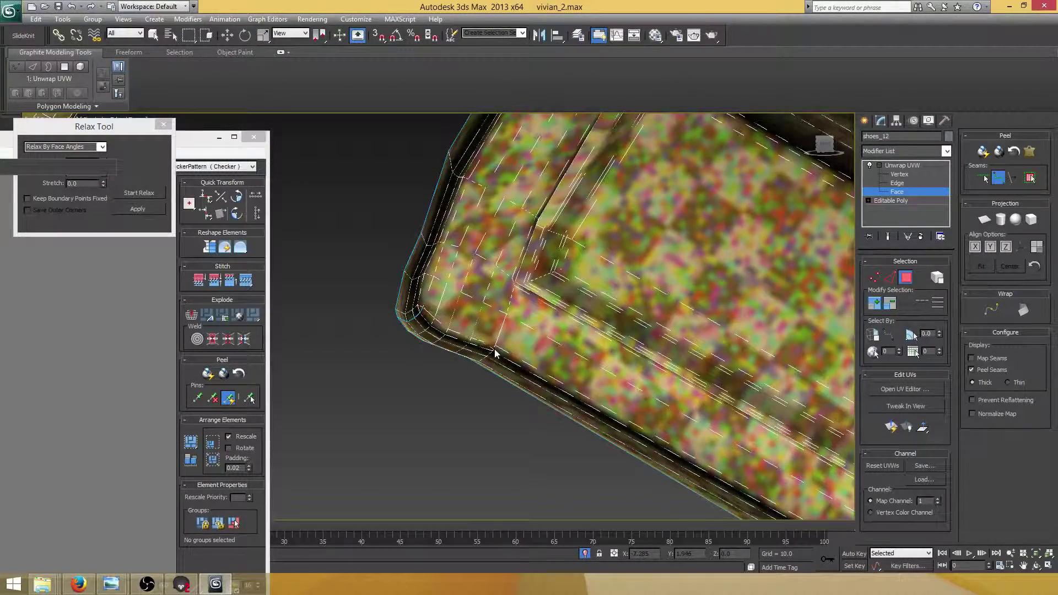
key("F3")
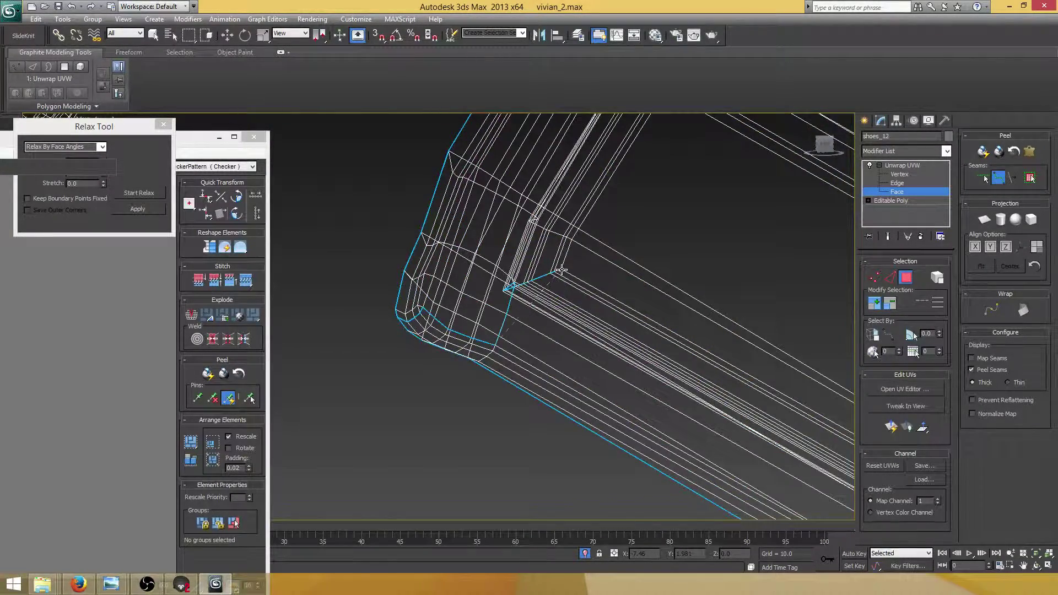
Leave seam editing, expand the strap loop's face selection to the new peel seams and pelt map it.
key("F3")
scroll(561, 270, "down", 4)
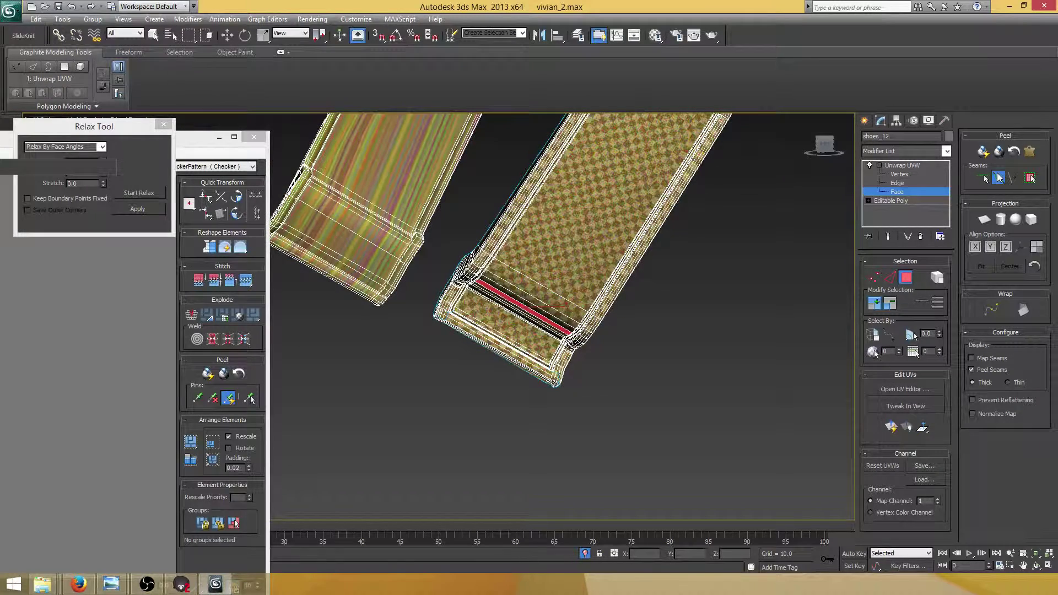
right_click(512, 241)
left_click(511, 240)
middle_click_drag(694, 287, 771, 291, "alt")
left_click(1030, 178)
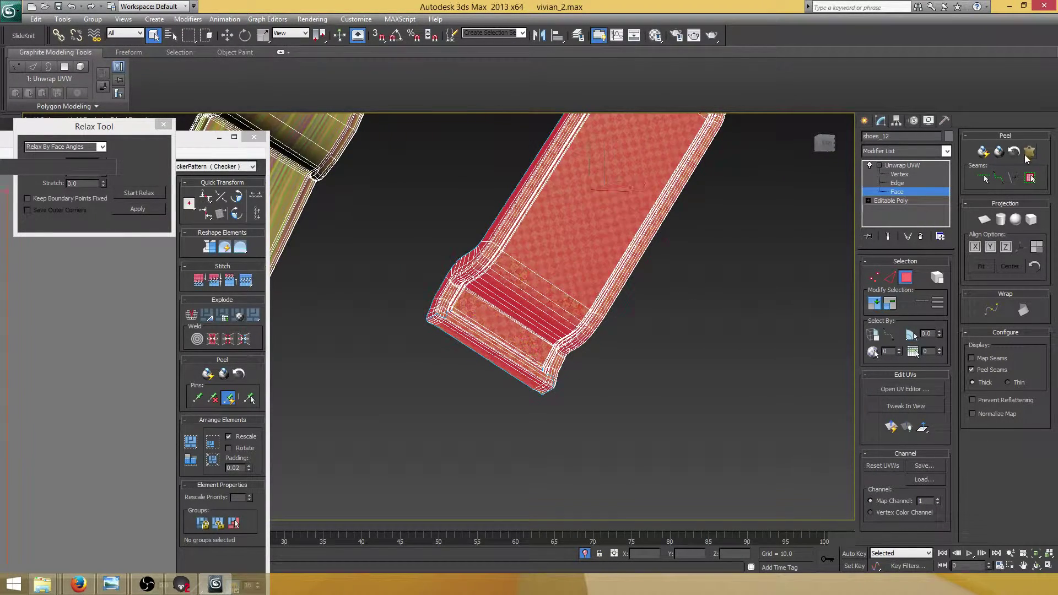
left_click(1029, 154)
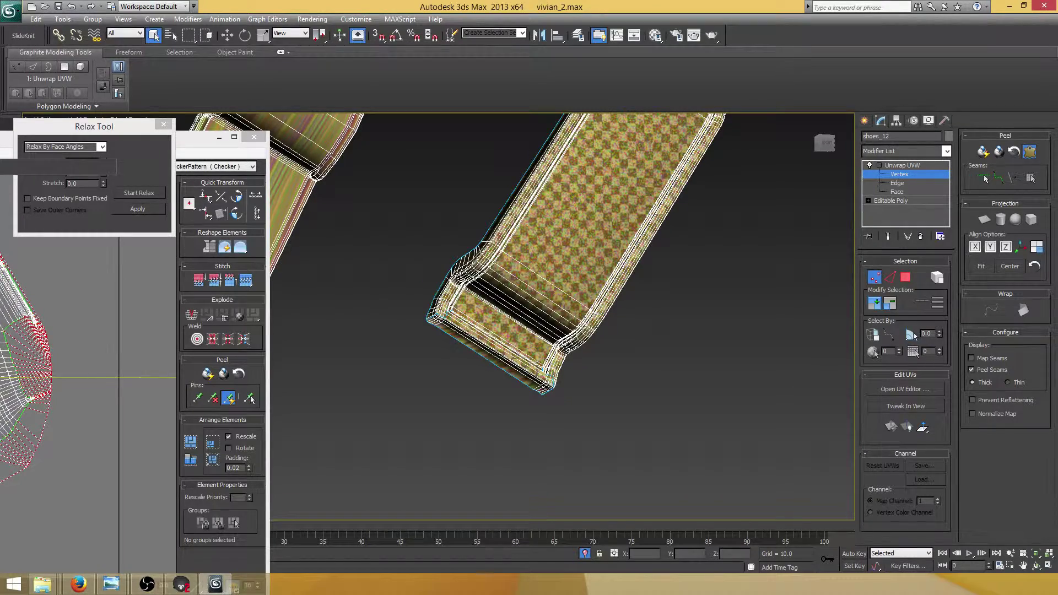
Reselect the strap loop's faces up to the seams, bring the UV editor into view and relax the shell by face angles.
left_click(1030, 177)
left_click_drag(0, 136, 342, 51)
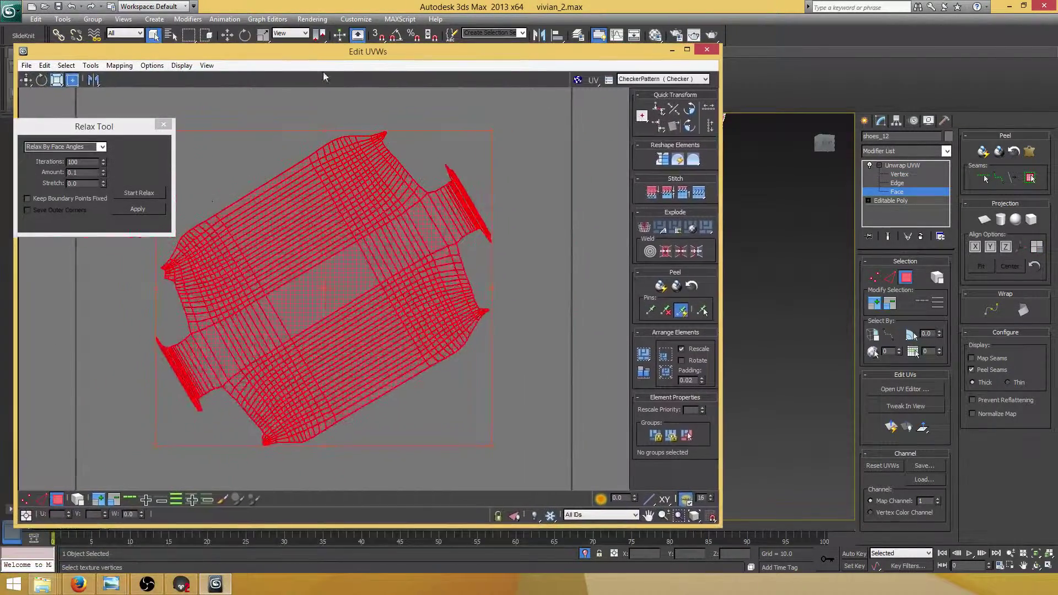
left_click(139, 193)
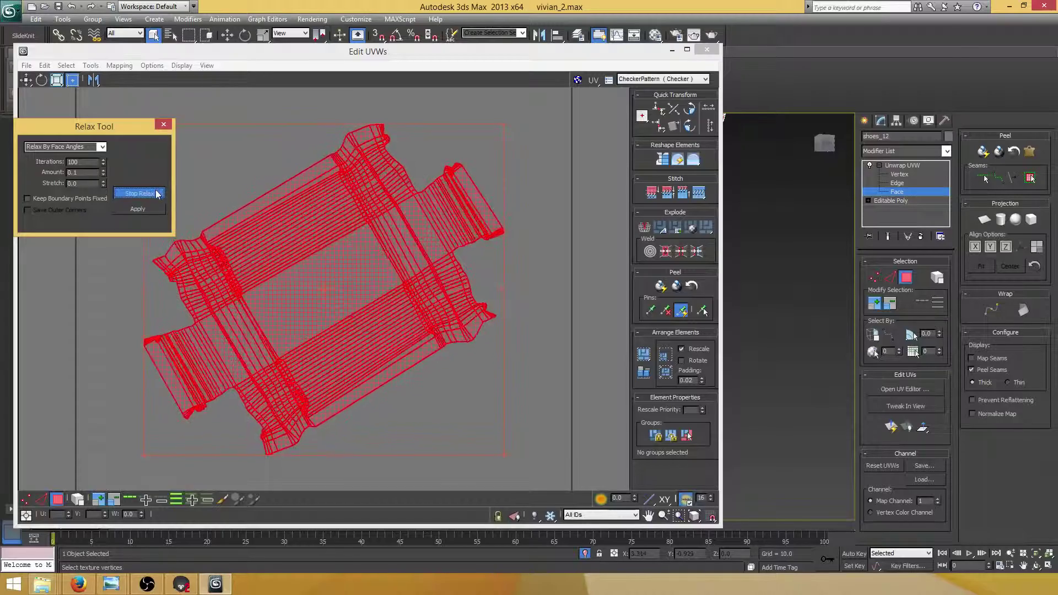
left_click(176, 201)
left_click(146, 193)
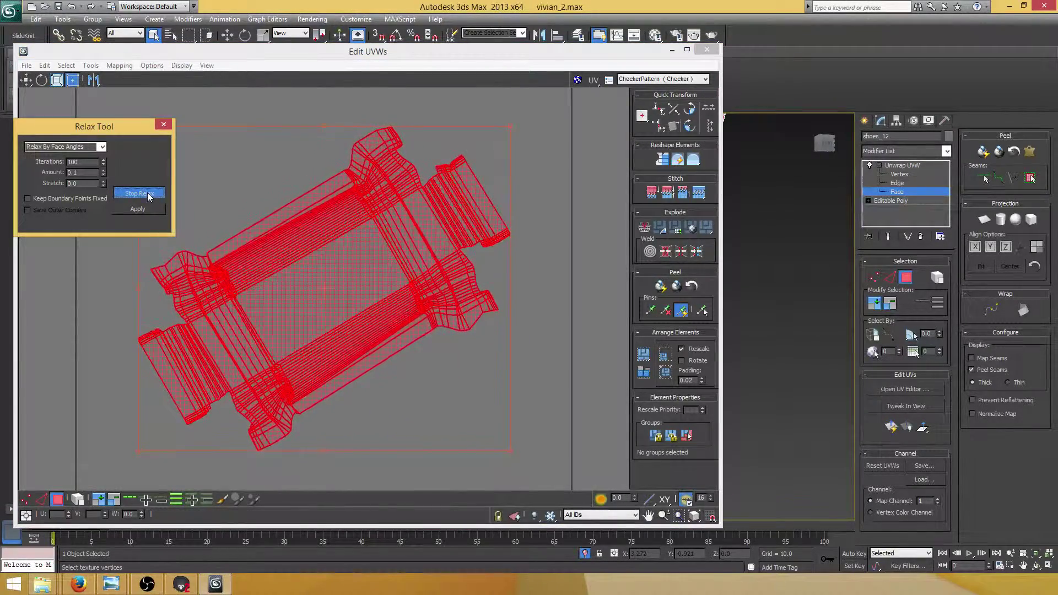
left_click(147, 194)
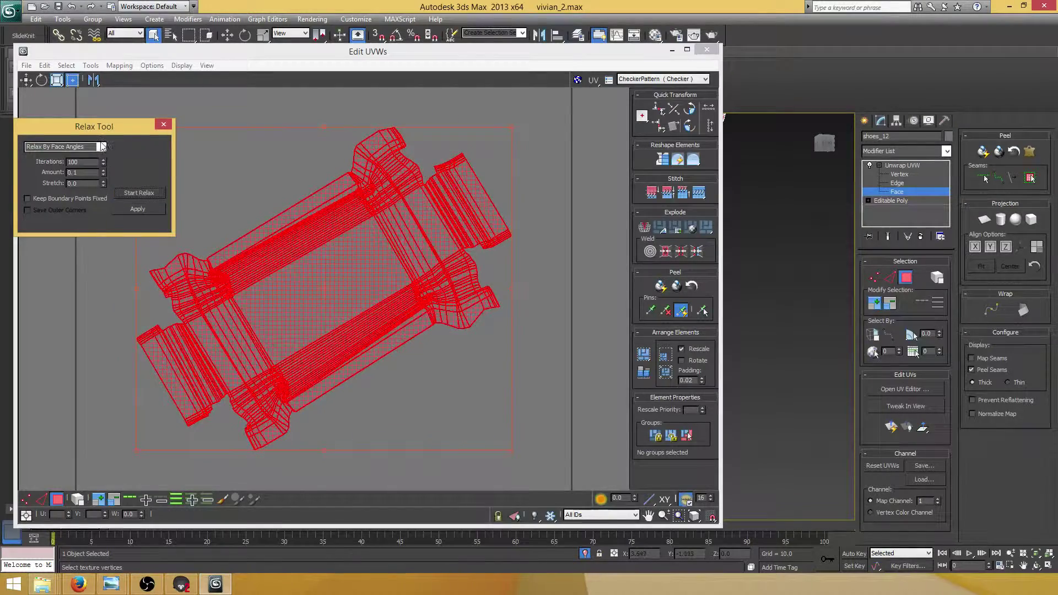
Relax the whole strap loop shell by edge angles with 100 iterations and an amount of 0.1.
left_click(94, 147)
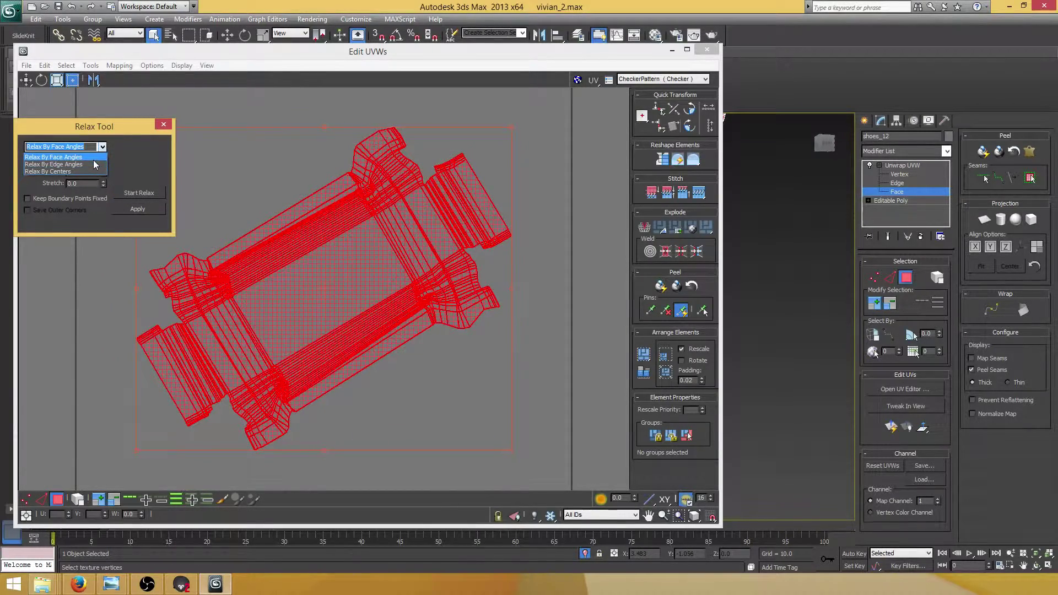
left_click(94, 164)
left_click(138, 192)
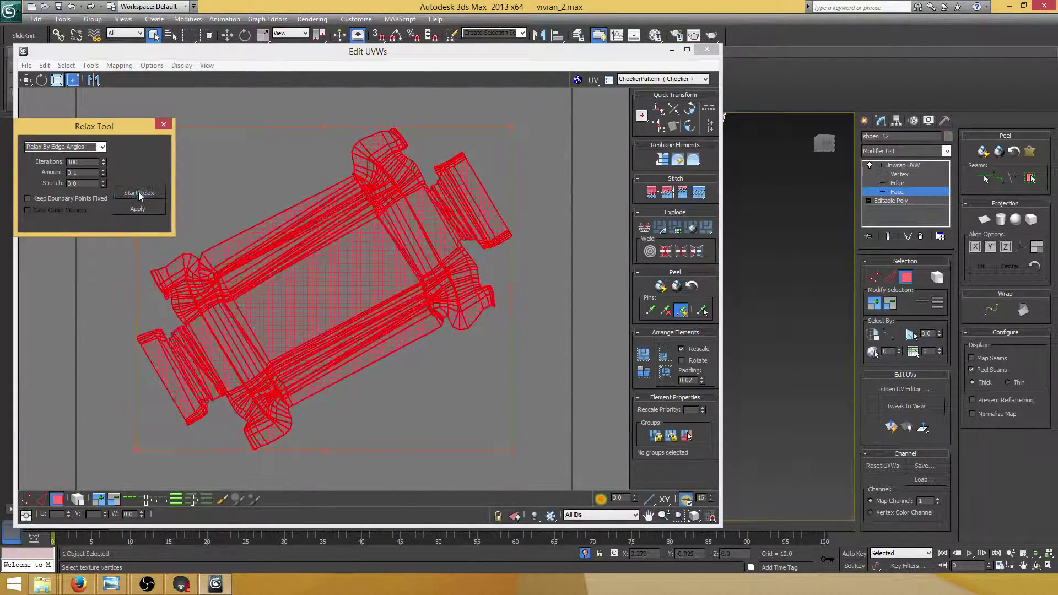
left_click(138, 192)
Switch the relax method back to face angles and relax the whole strap loop shell again.
left_click(102, 147)
left_click(88, 154)
left_click(146, 194)
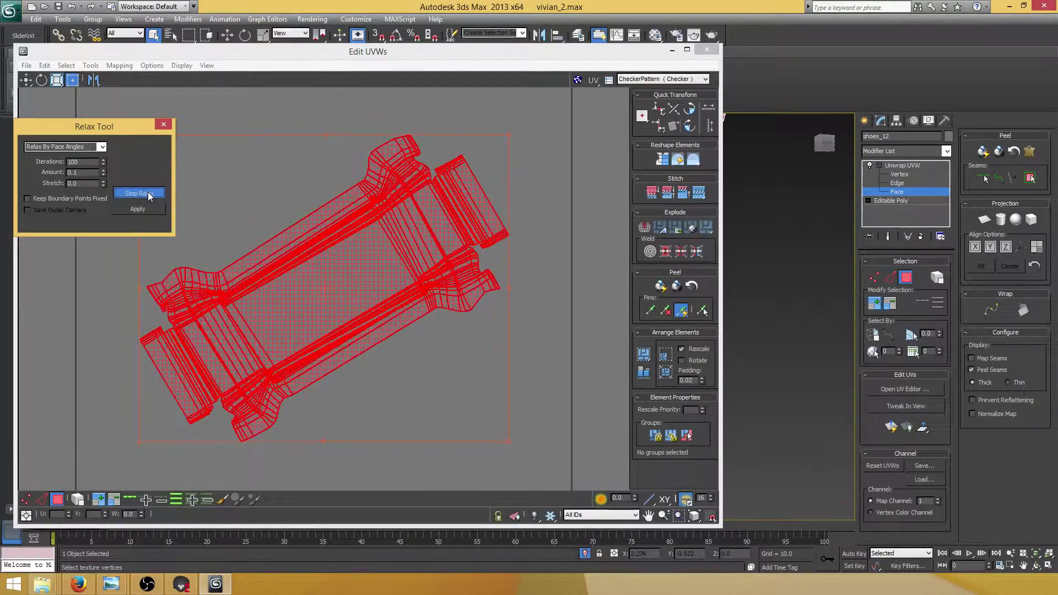
left_click(148, 193)
Switch to UV vertices, select those of the corner flap at one end of the shell and relax them by face angles.
scroll(221, 257, "up", 8)
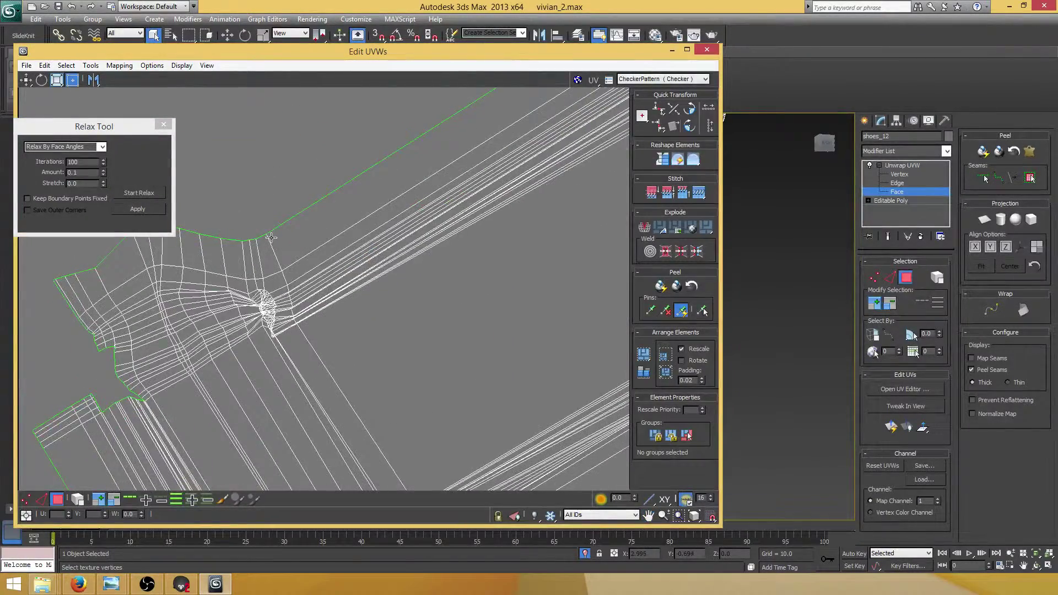
scroll(273, 236, "down", 6)
scroll(300, 242, "up", 4)
key("1")
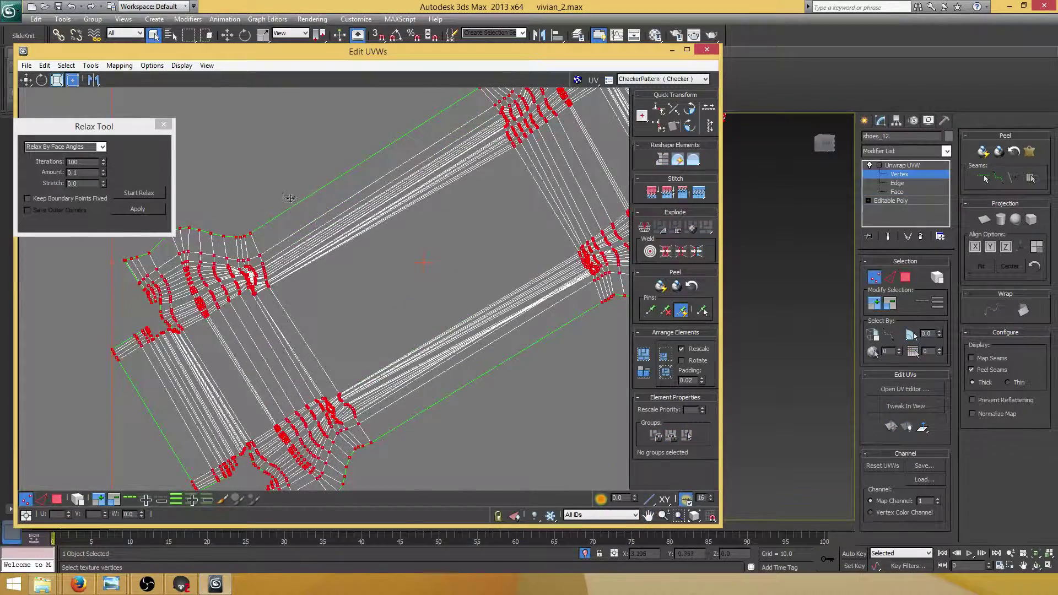
middle_click_drag(268, 196, 406, 168)
scroll(308, 244, "down", 6)
left_click(215, 274)
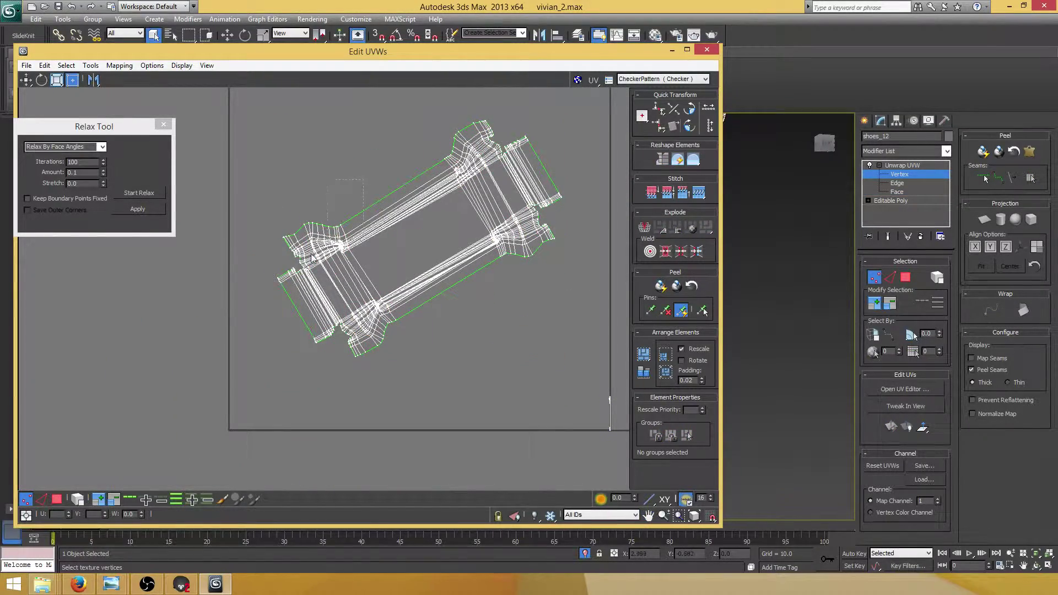
left_click_drag(266, 292, 263, 294)
scroll(334, 239, "up", 4)
left_click(145, 191)
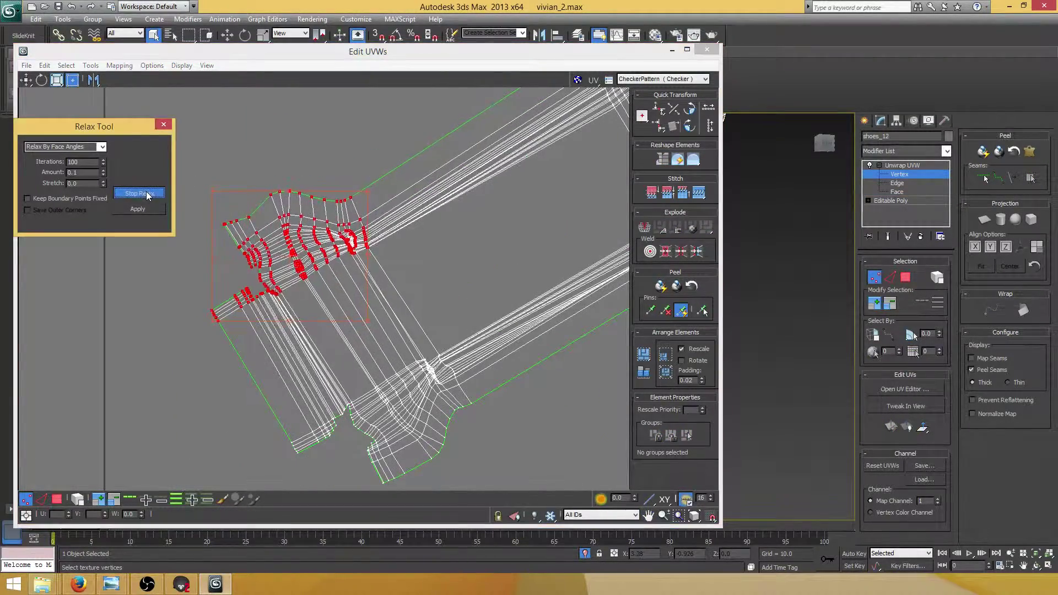
left_click(146, 191)
Try relaxing the selected corner flap vertices by edge angles and undo it.
left_click(102, 147)
left_click(96, 158)
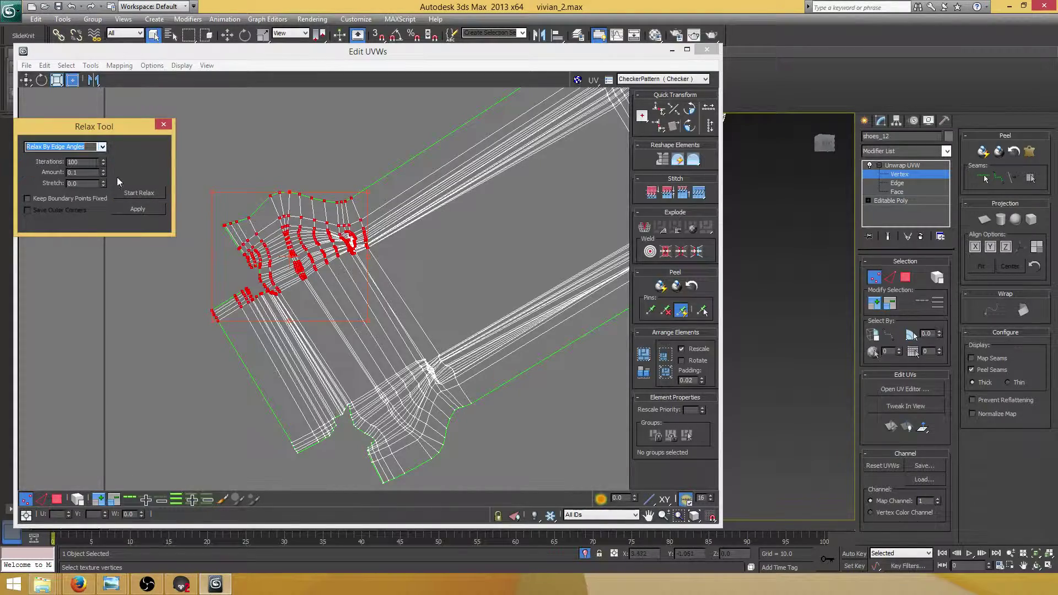
left_click(142, 193)
left_click(143, 193)
middle_click_drag(512, 241, 446, 259)
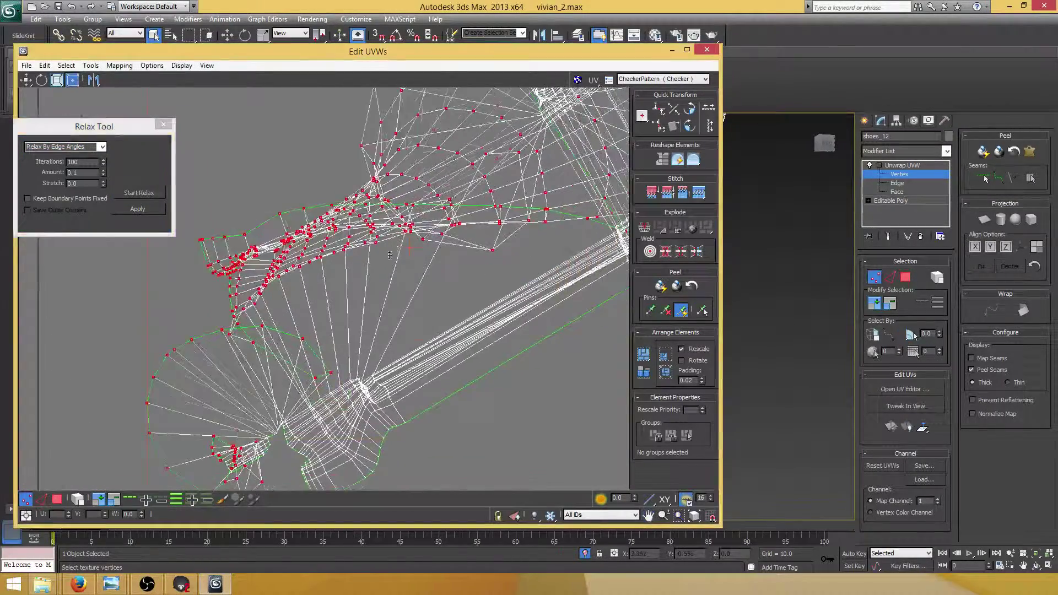
scroll(446, 260, "down", 4)
key("ctrl+z")
Select the vertices around the same flap's pinched inner corner and relax them by face angles.
left_click_drag(546, 133, 352, 317)
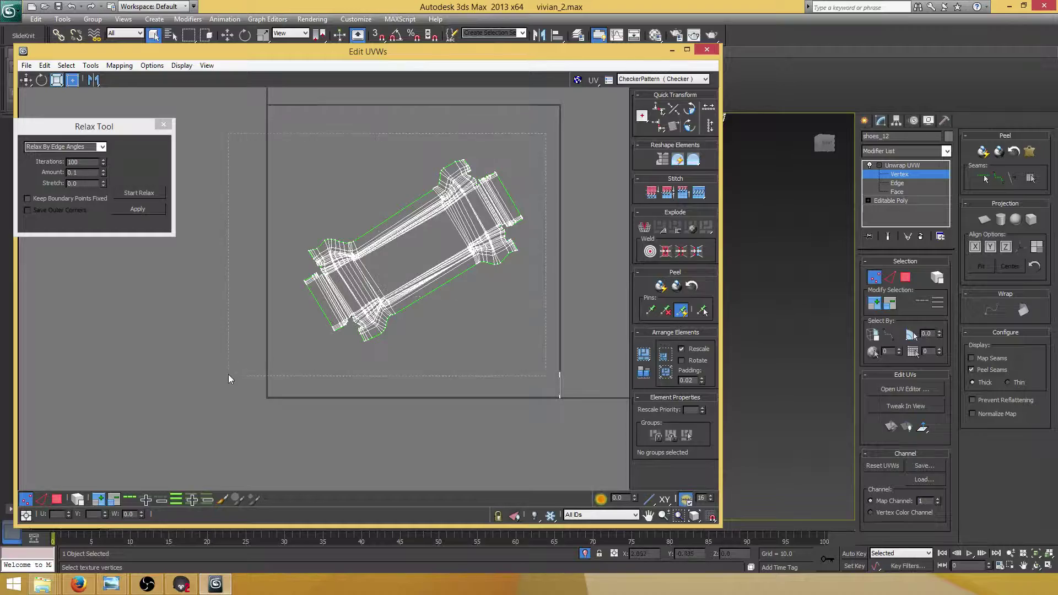
left_click_drag(229, 378, 229, 378)
scroll(328, 302, "up", 8)
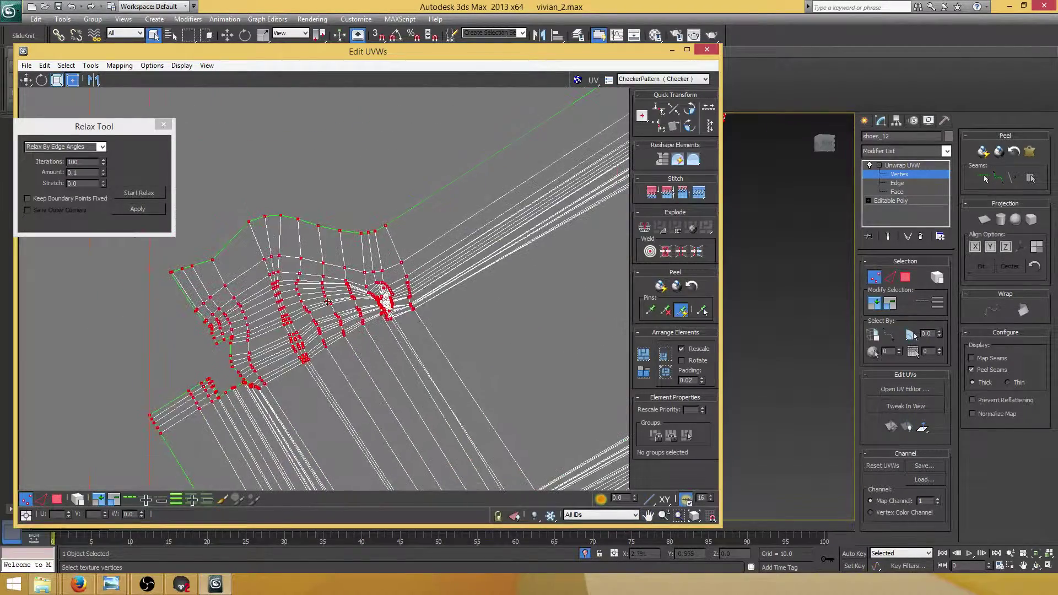
scroll(241, 174, "down", 3)
left_click(167, 282)
scroll(232, 237, "up", 5)
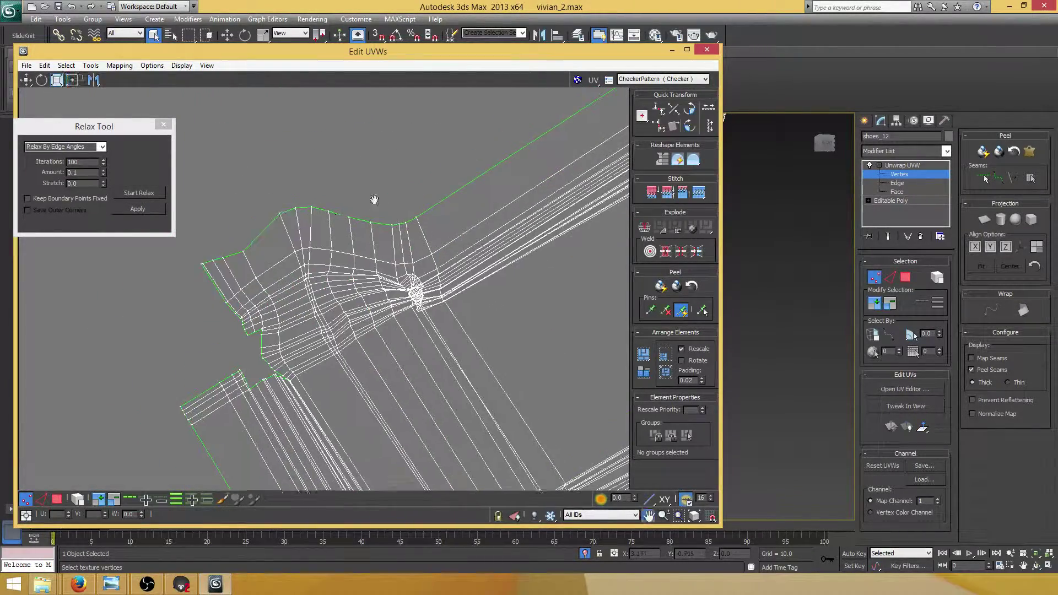
left_click_drag(313, 405, 430, 242)
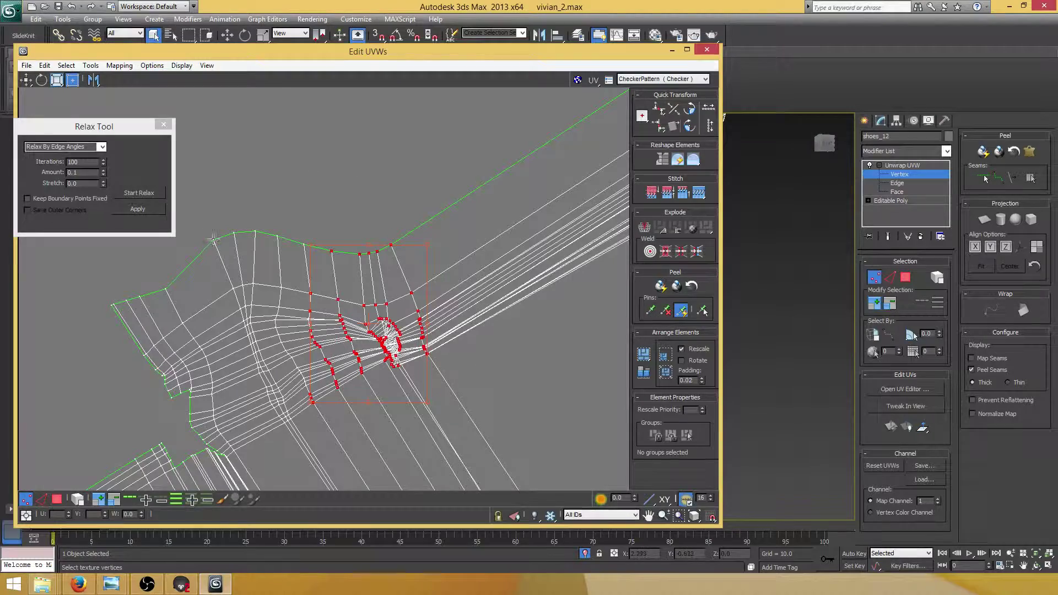
left_click(144, 193)
left_click(98, 146)
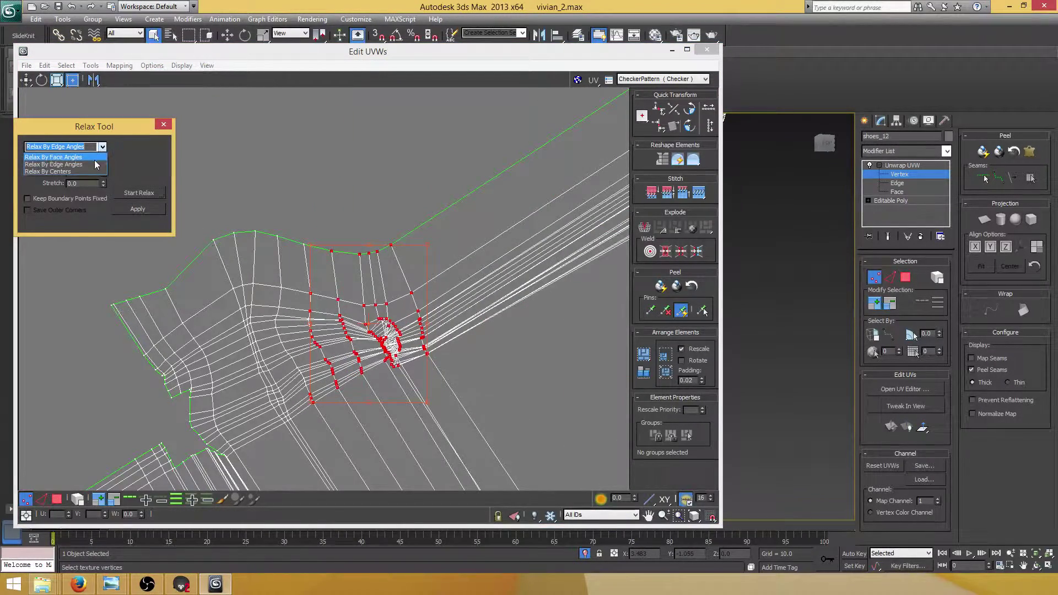
left_click(94, 158)
left_click(144, 193)
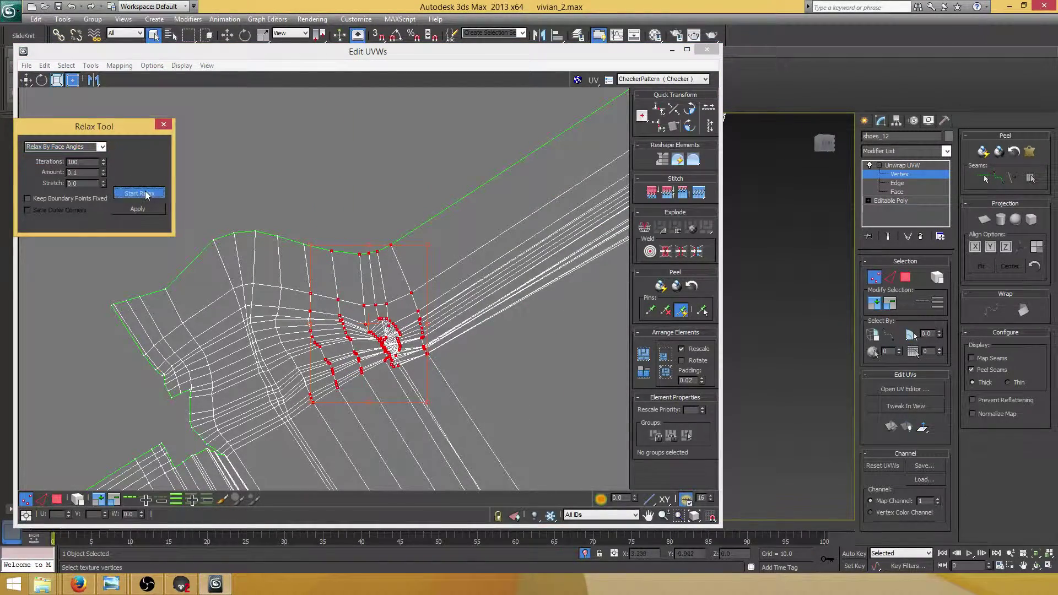
left_click(146, 192)
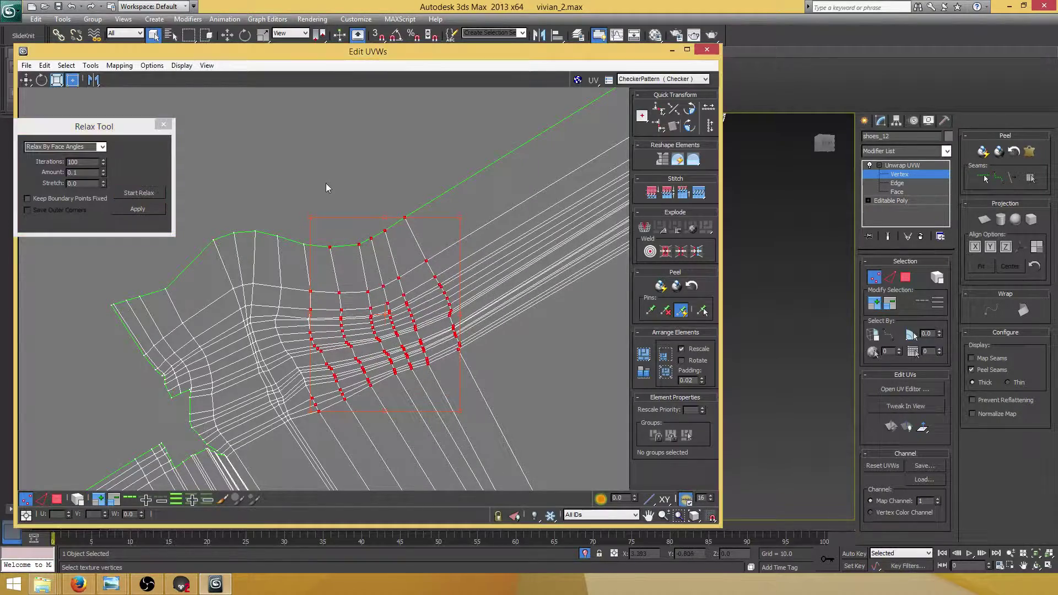
Select the vertices around the pinched inner corner at the shell's other end and relax them by face angles.
left_click(323, 184)
scroll(320, 193, "down", 5)
scroll(584, 132, "up", 3)
middle_click_drag(585, 132, 402, 259)
scroll(402, 259, "up", 1)
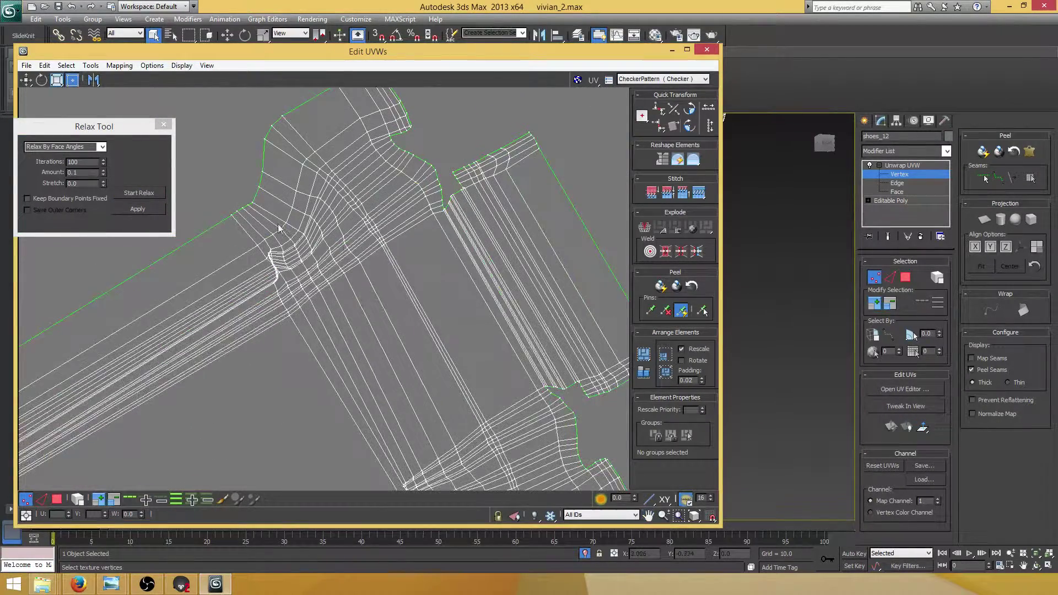
middle_click_drag(278, 225, 313, 235)
left_click_drag(361, 338, 386, 353)
left_click(139, 193)
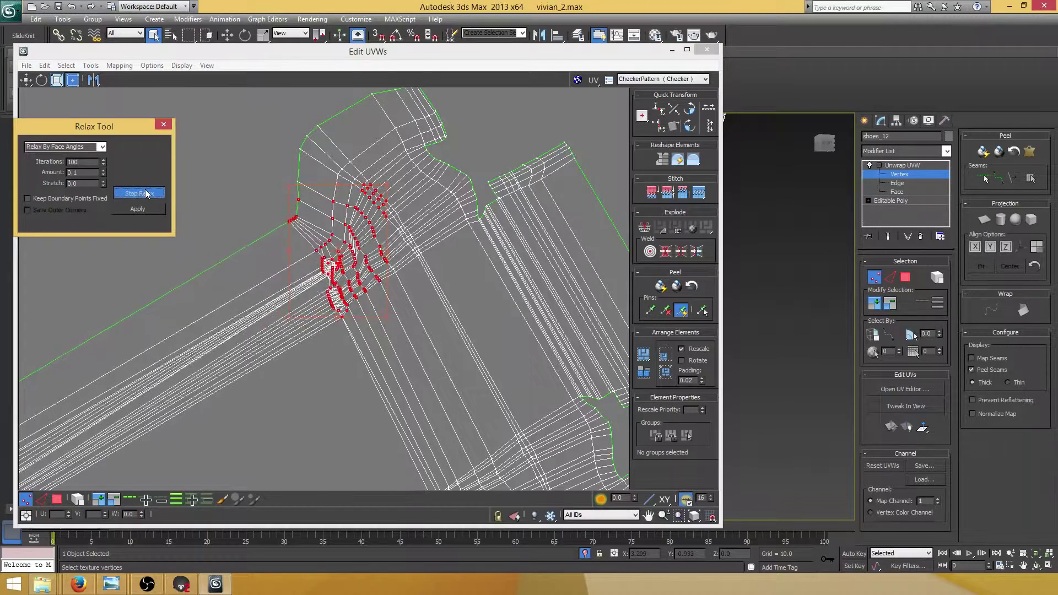
left_click(141, 193)
Try relaxing the selected inner corner vertices by edge angles and undo it.
left_click(101, 146)
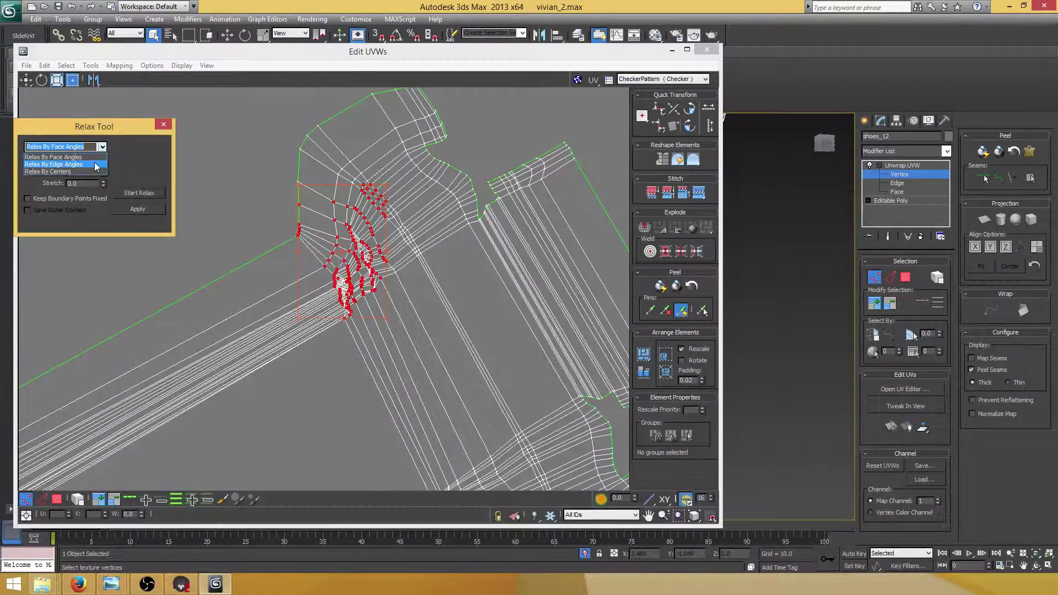
left_click(95, 164)
left_click(135, 193)
left_click(134, 193)
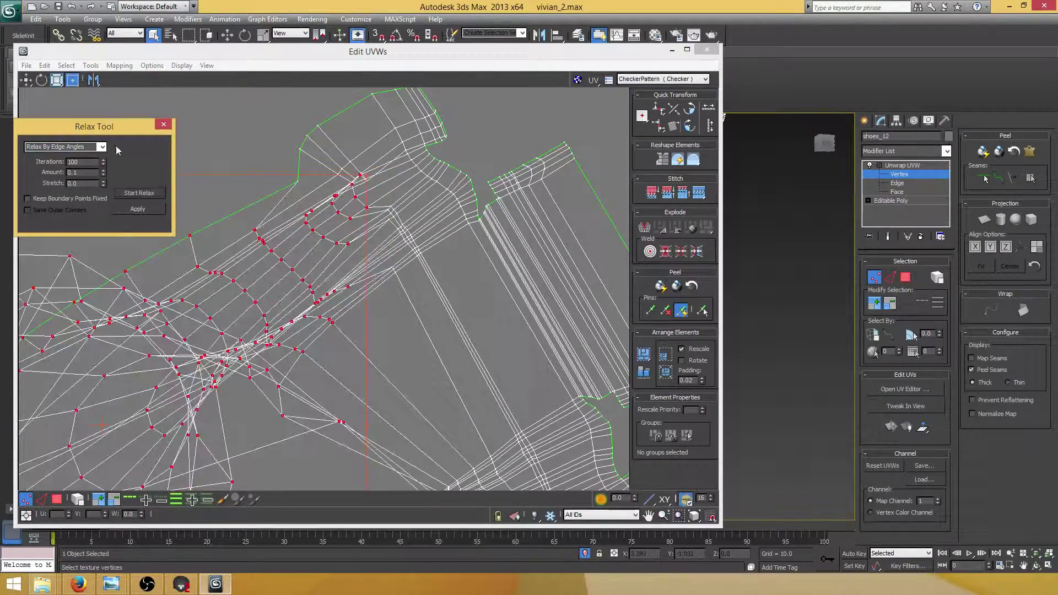
key("ctrl+z")
Set the relax method back to face angles and relax the same inner corner vertices again.
left_click(101, 146)
left_click(62, 155)
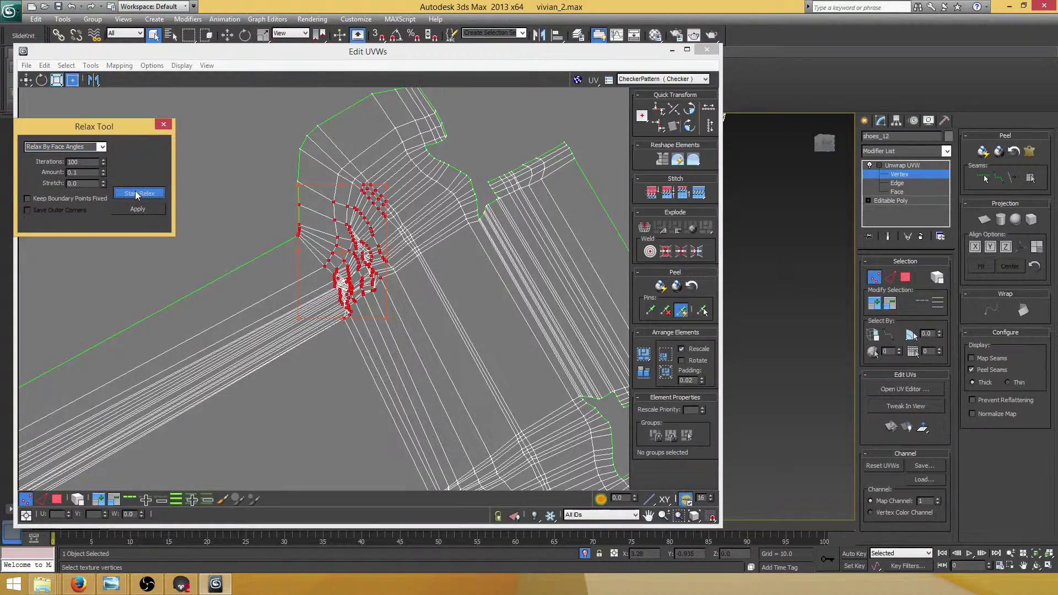
left_click(134, 192)
left_click(134, 191)
scroll(407, 234, "down", 5)
middle_click_drag(406, 233, 408, 280)
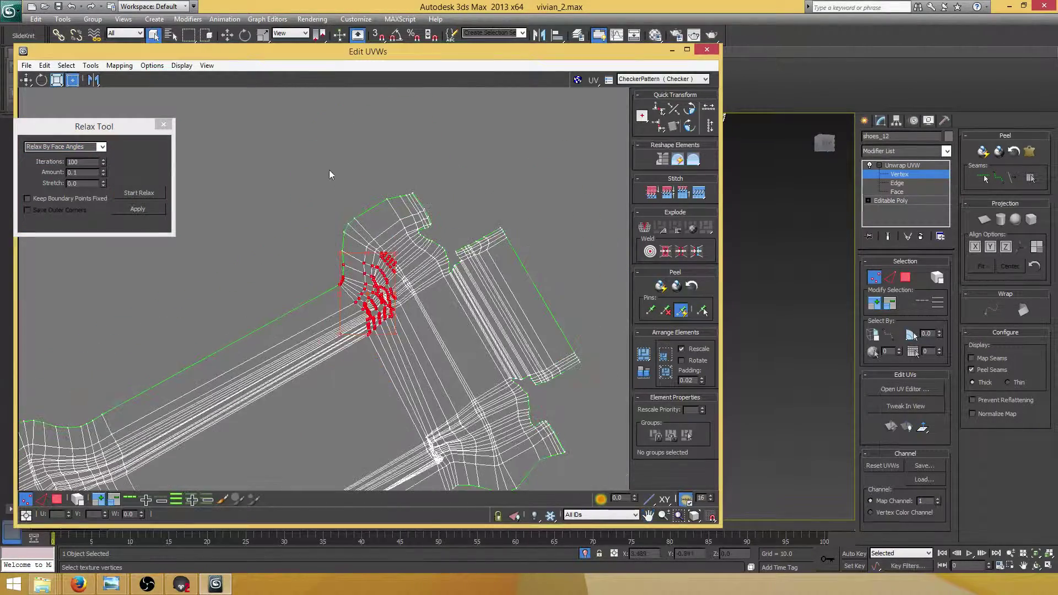
Try relaxing all vertices of that corner flap by face angles.
left_click(330, 170)
scroll(481, 345, "up", 4)
left_click(139, 193)
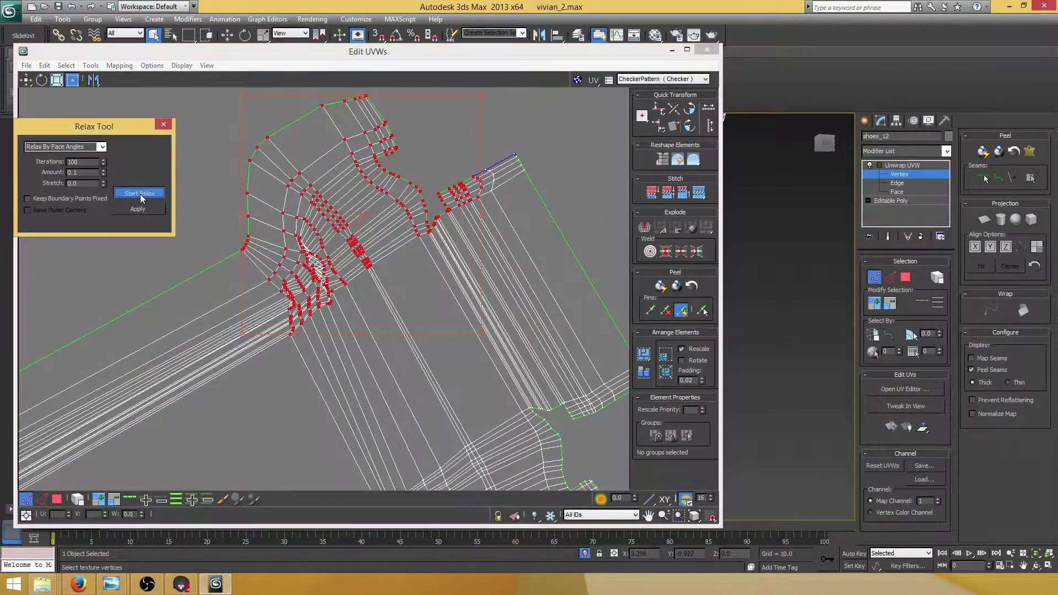
left_click(140, 195)
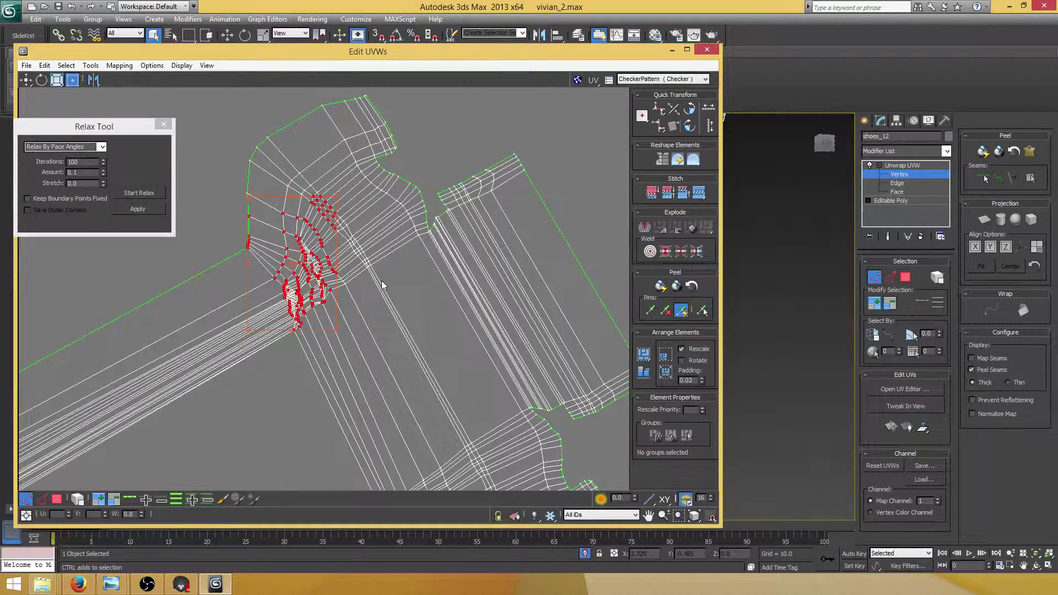
Select only the bunched vertices at the pinched inner corner, grow the selection and relax them by face angles.
left_click(383, 285)
scroll(248, 275, "up", 3)
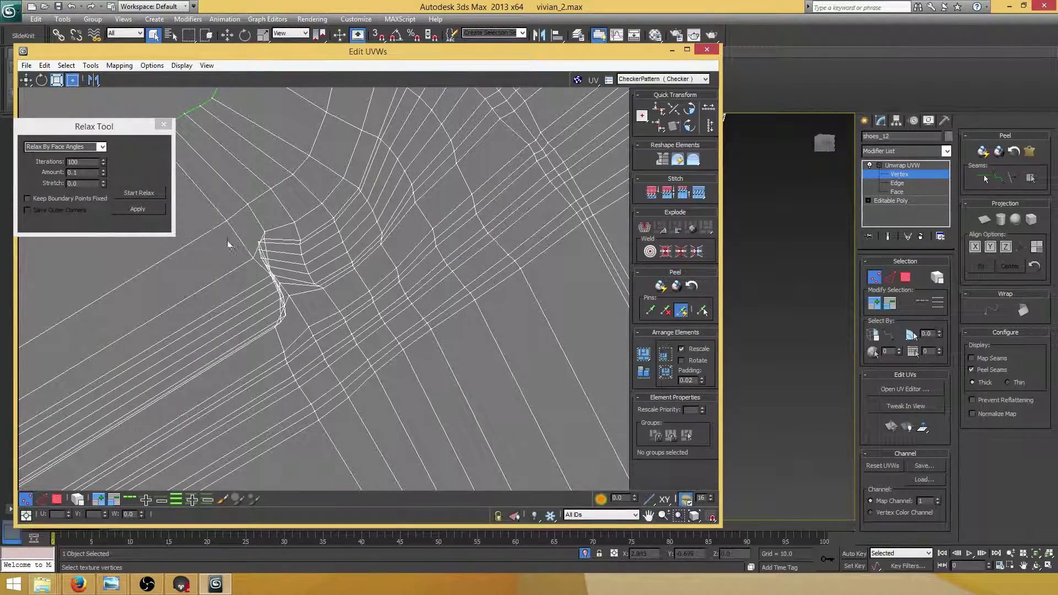
scroll(291, 310, "up", 2)
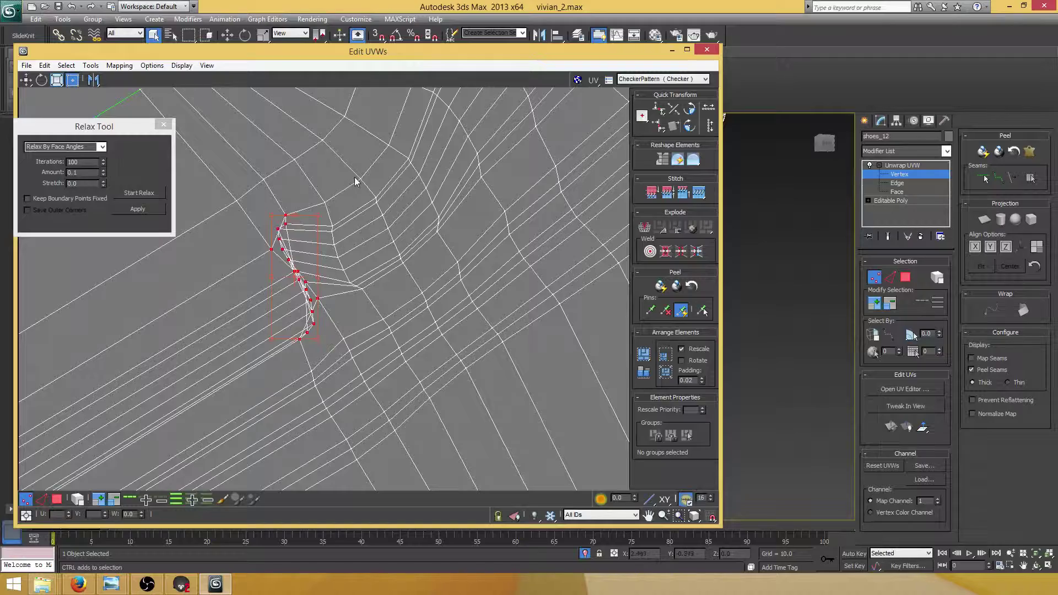
left_click(147, 190)
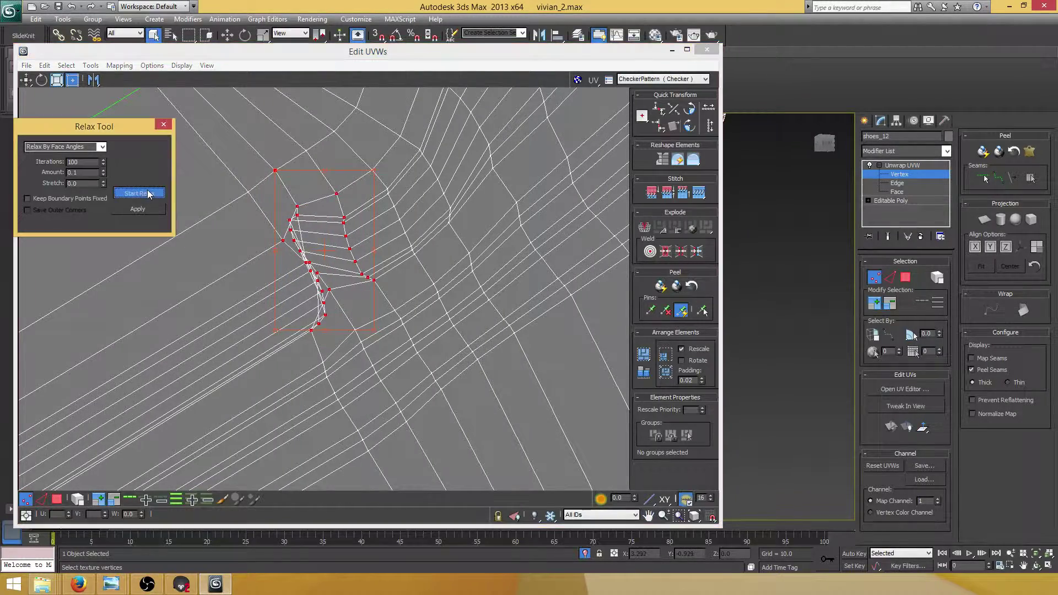
left_click(147, 190)
scroll(222, 211, "down", 3)
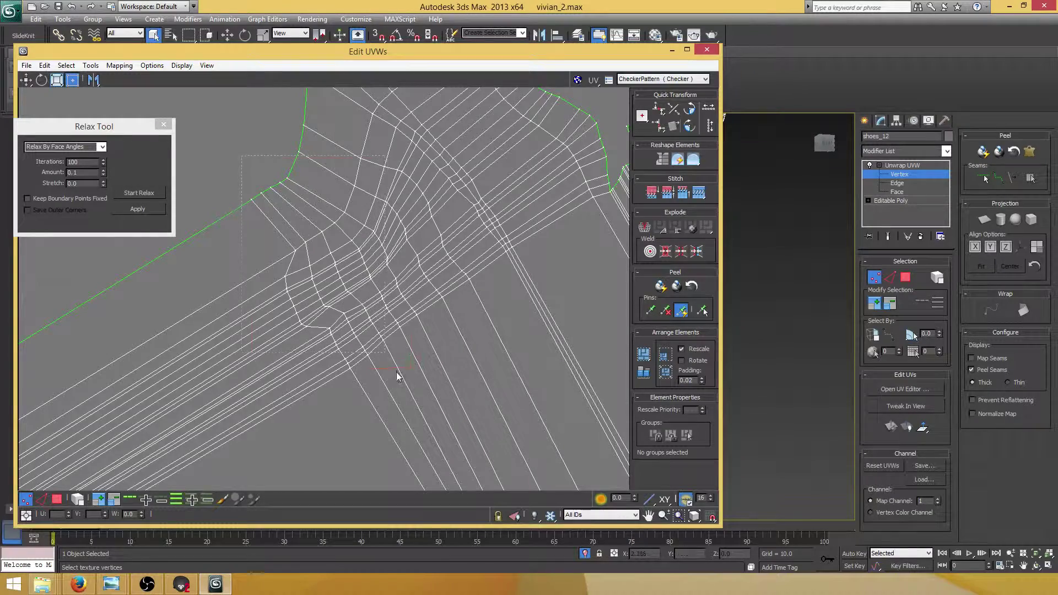
Try relaxing a wider block of vertices around the inner corner by face angles, undo it and clear the selection.
left_click_drag(397, 372, 427, 380)
scroll(427, 380, "down", 2)
scroll(411, 342, "up", 1)
left_click(147, 194)
left_click(148, 193)
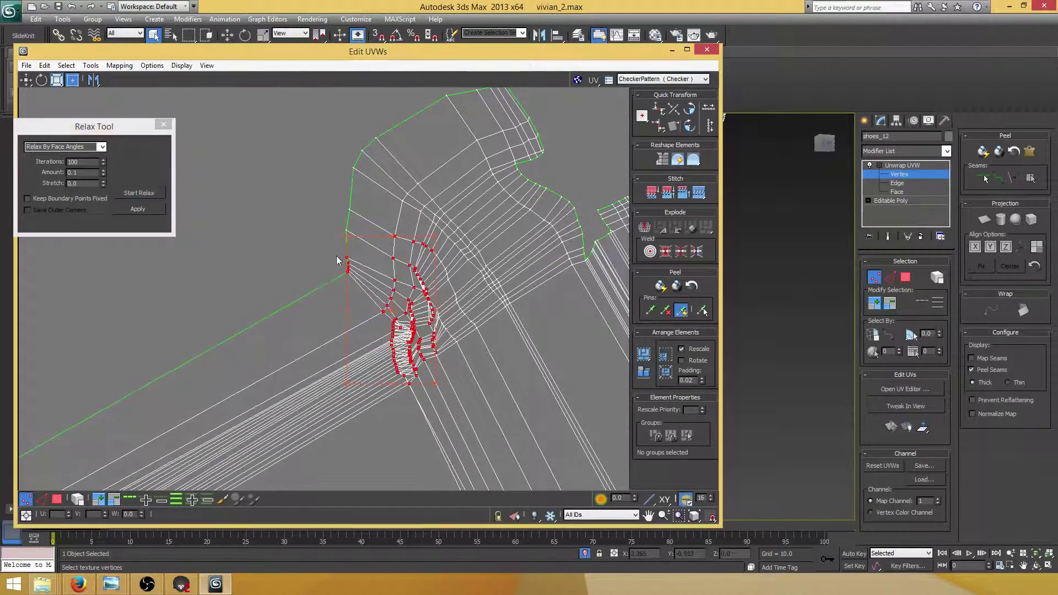
key("ctrl+z")
scroll(306, 240, "up", 2)
left_click(305, 241)
Select the bunched vertices at another pinched inner corner of the strap shell, relax them by face angles and deselect them.
scroll(331, 254, "down", 5)
middle_click_drag(339, 258, 347, 269)
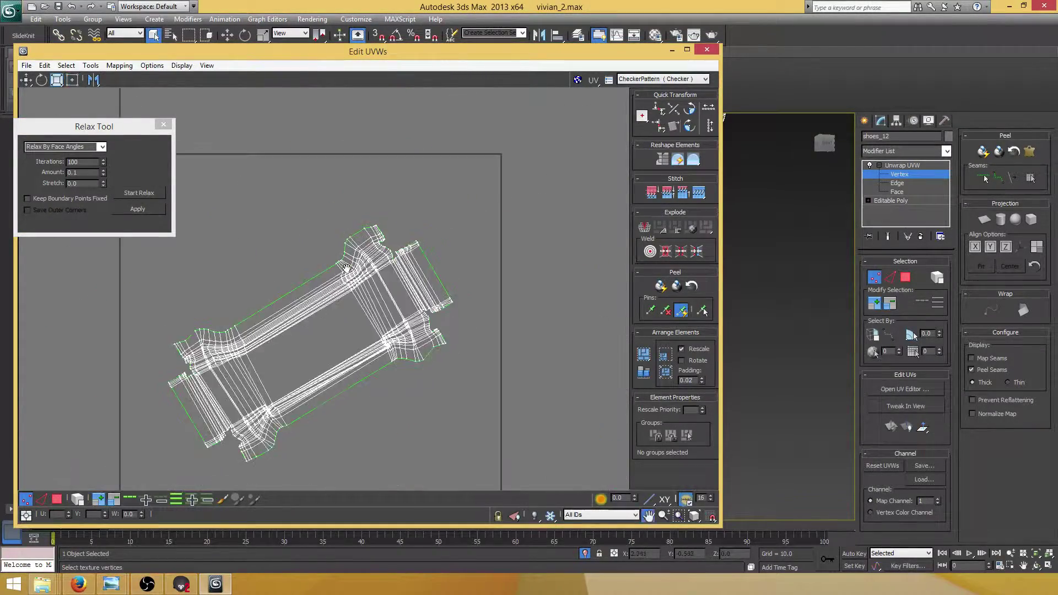
scroll(346, 268, "up", 10)
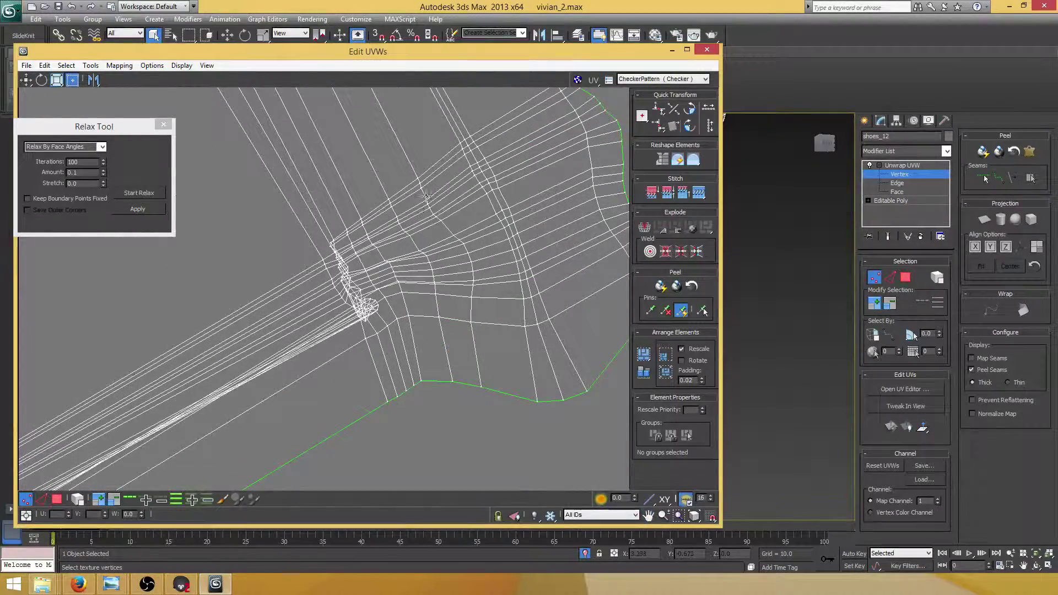
left_click_drag(314, 335, 330, 351)
left_click(139, 193)
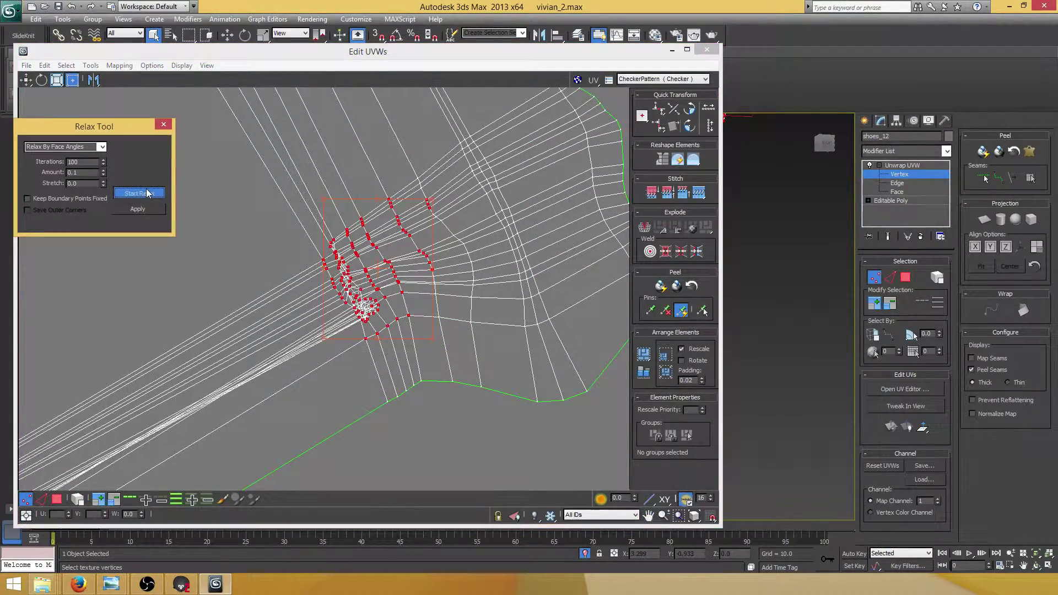
left_click(139, 193)
left_click(221, 217)
scroll(280, 234, "up", 4)
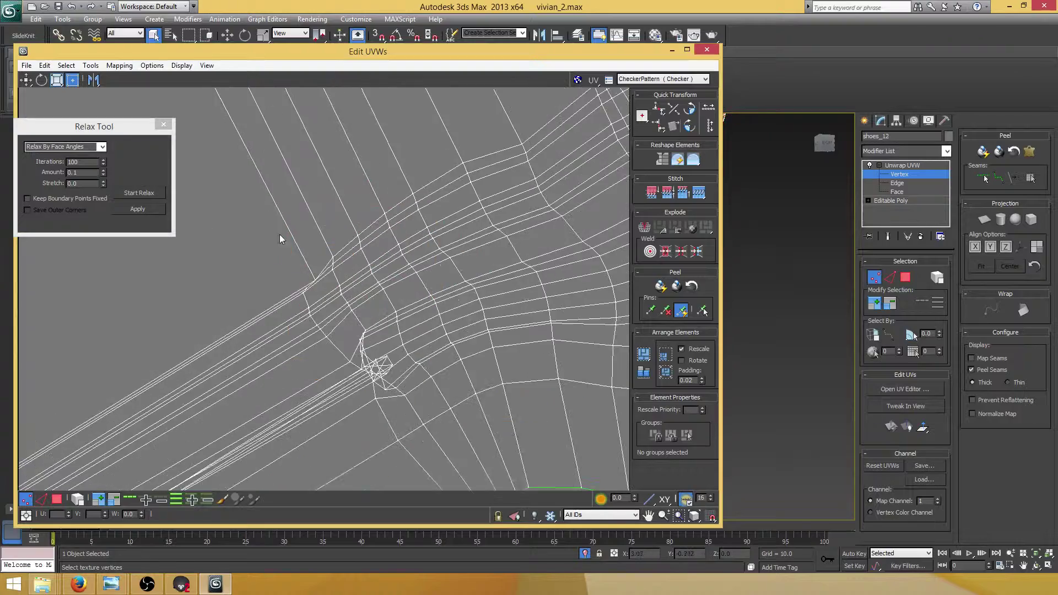
Try relaxing the vertices around the remaining knot at this corner by face angles, undo it and clear the selection.
scroll(271, 225, "down", 2)
left_click_drag(365, 356, 366, 356)
left_click(144, 191)
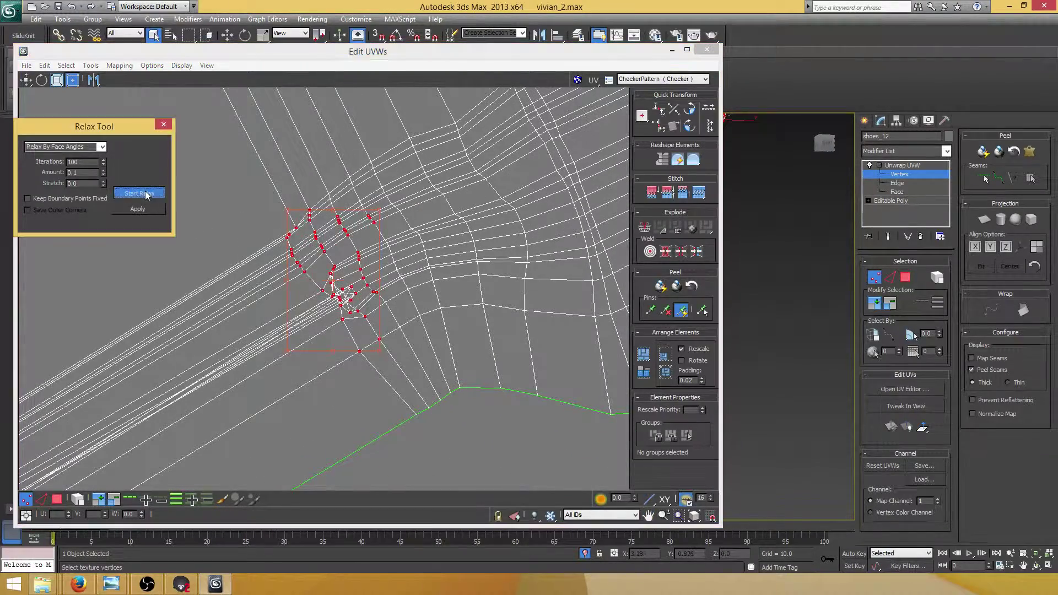
left_click(145, 192)
middle_click_drag(369, 247, 397, 234)
key("ctrl+z")
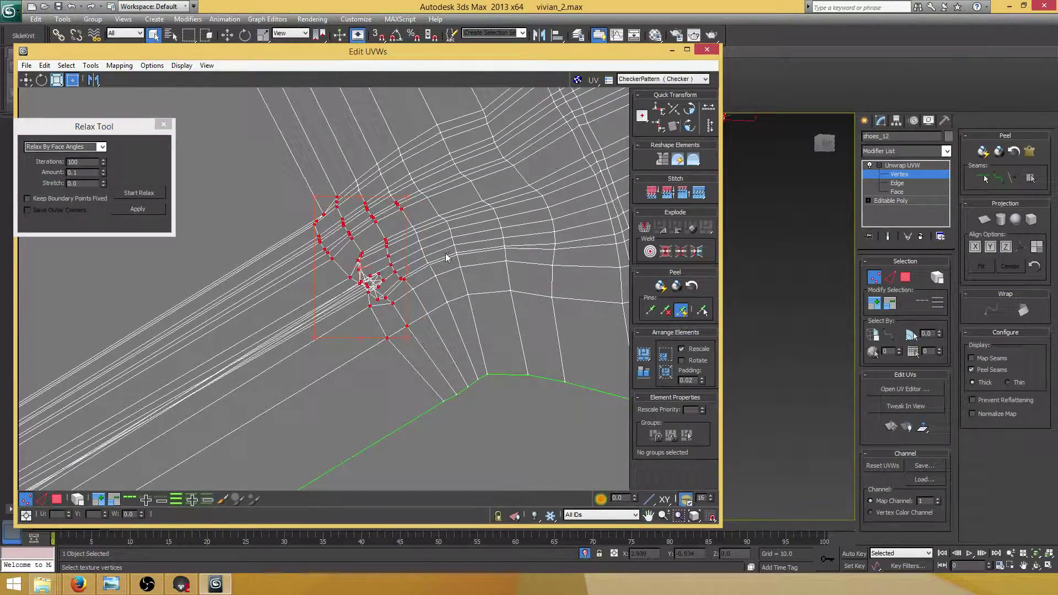
left_click(424, 257)
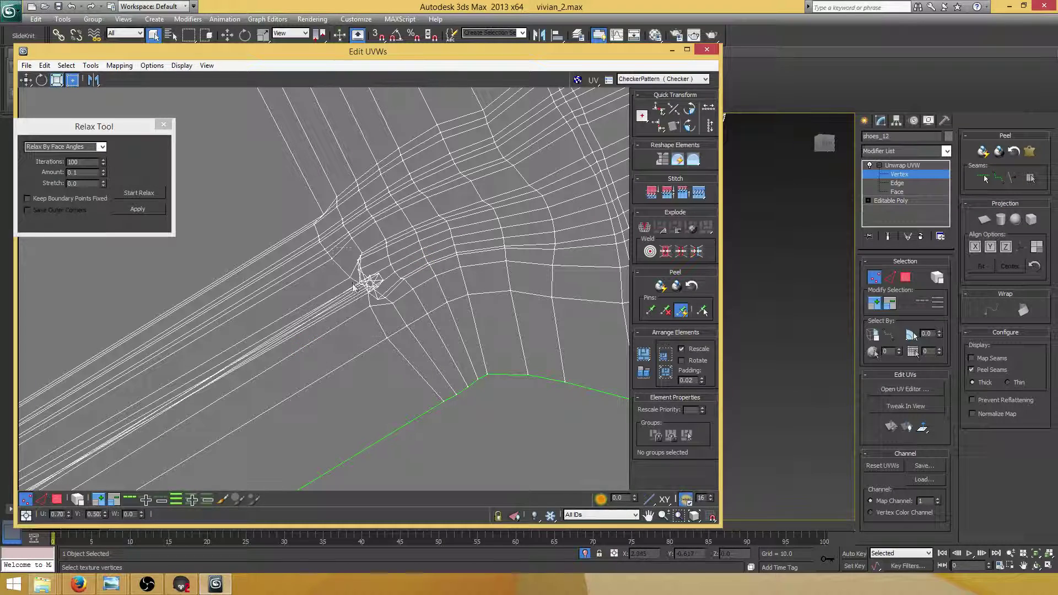
Select only the tangled vertices of the small knot at this inner corner and relax them by face angles.
left_click_drag(353, 283, 401, 341)
left_click(139, 193)
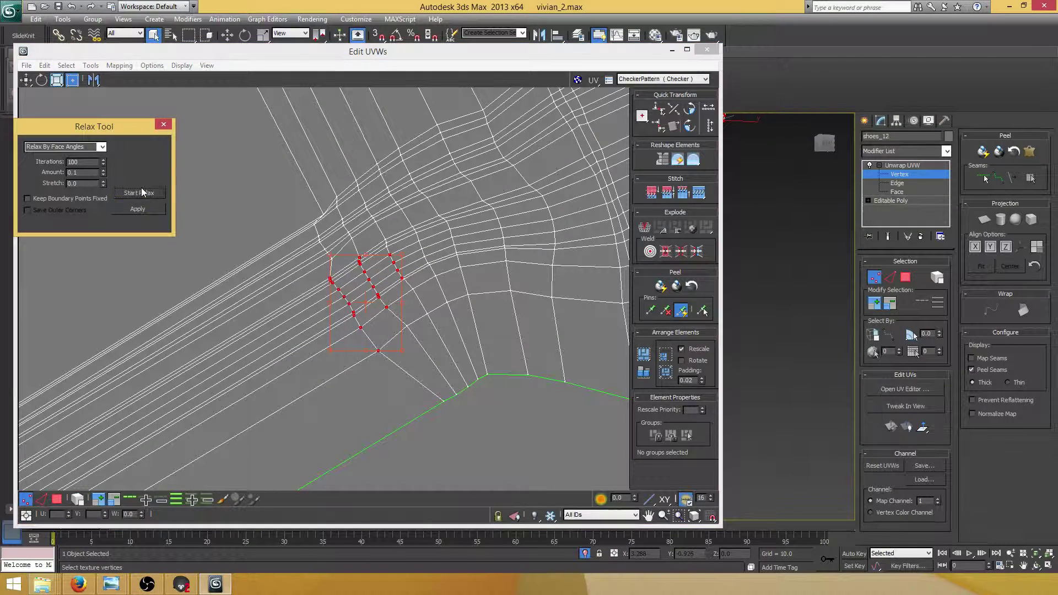